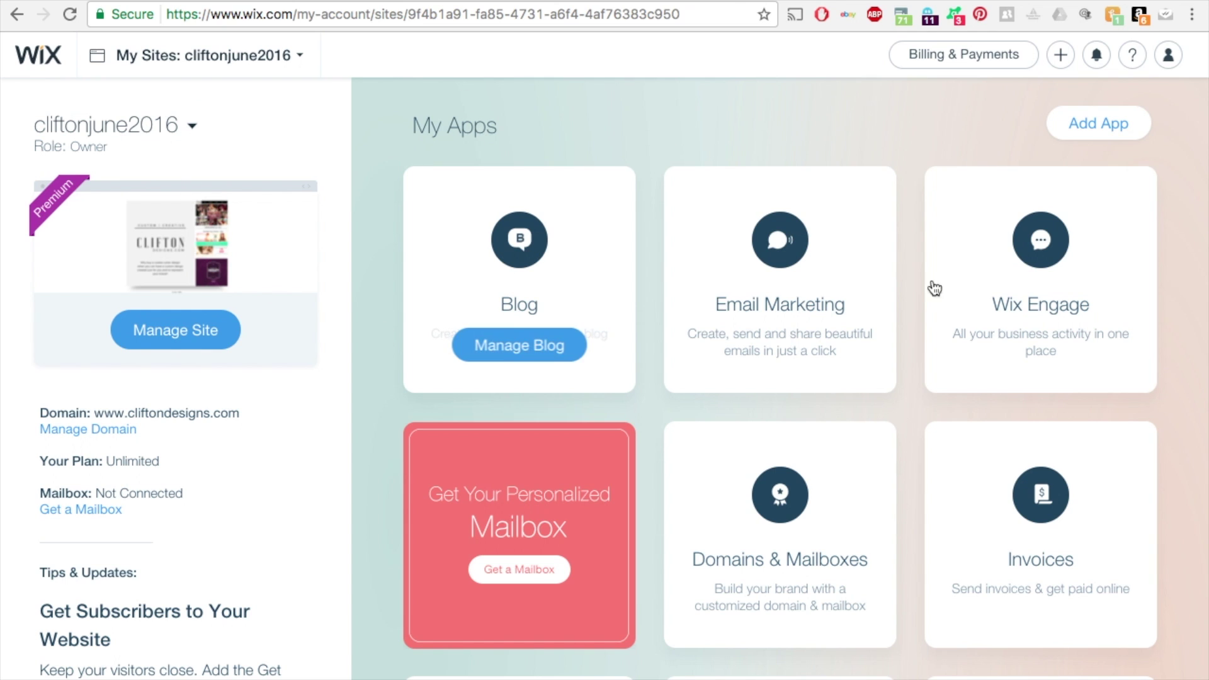
- From My Apps, open Email Marketing's Send a ShoutOut and start a new ShoutOut
{"action": "mouse_move", "coordinate": [758, 315]}
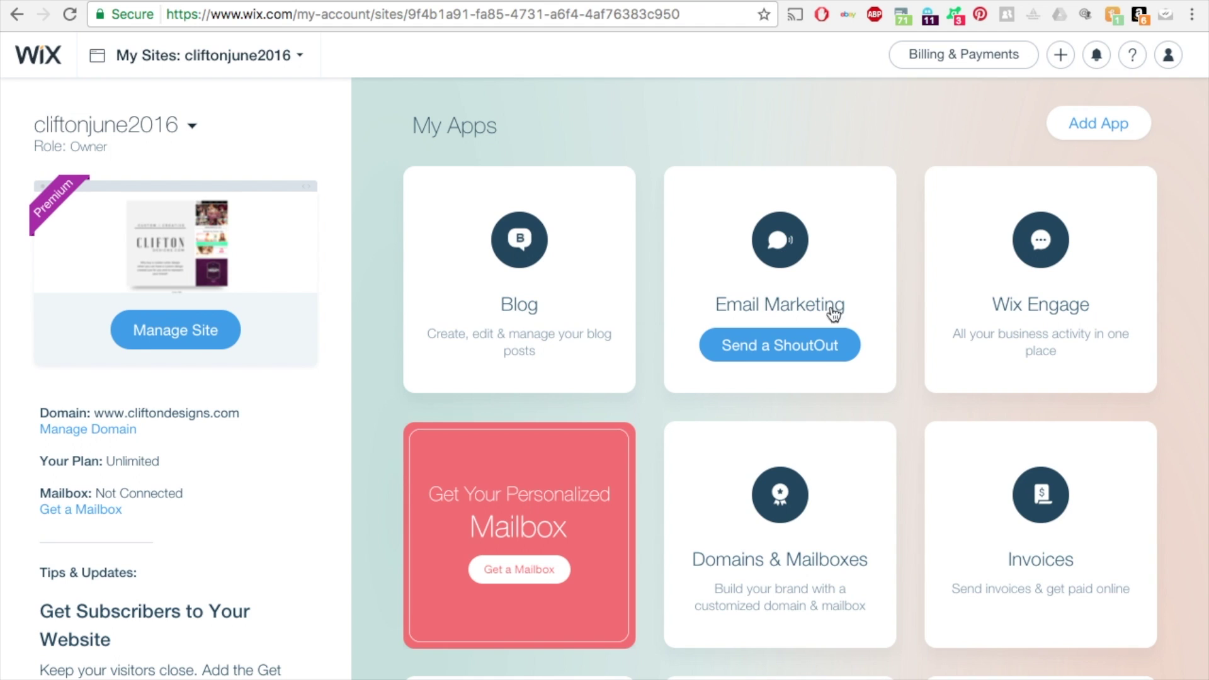
{"action": "left_click", "coordinate": [801, 347]}
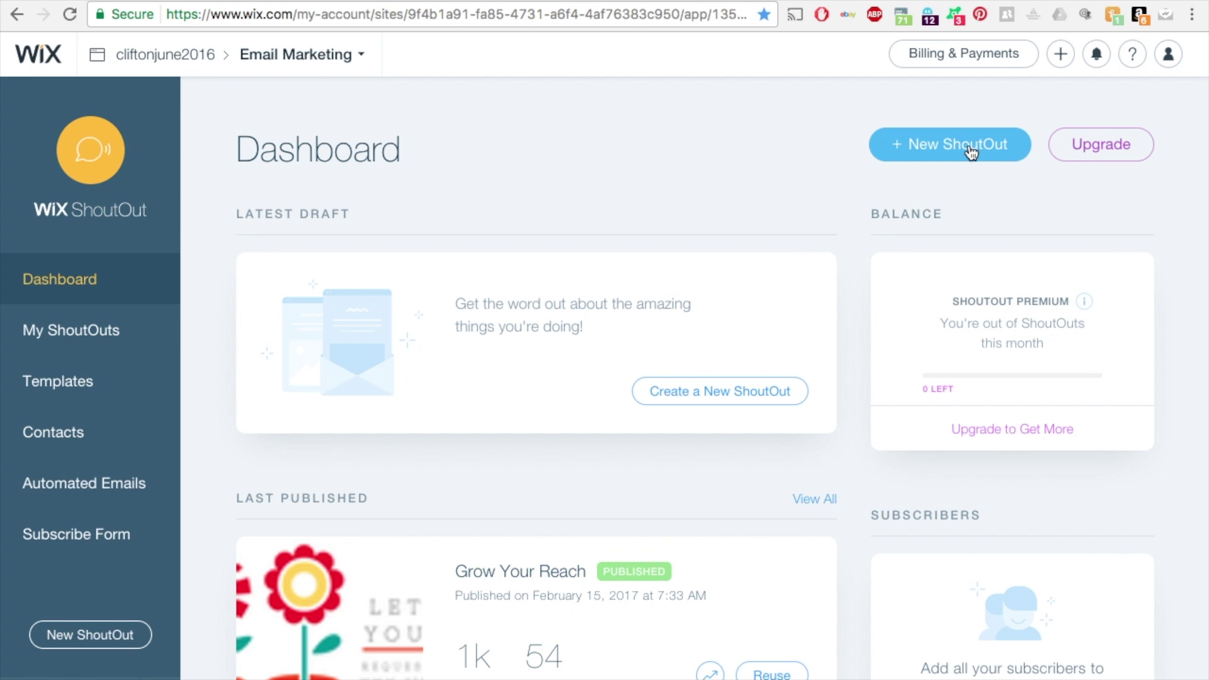
{"action": "left_click", "coordinate": [970, 149]}
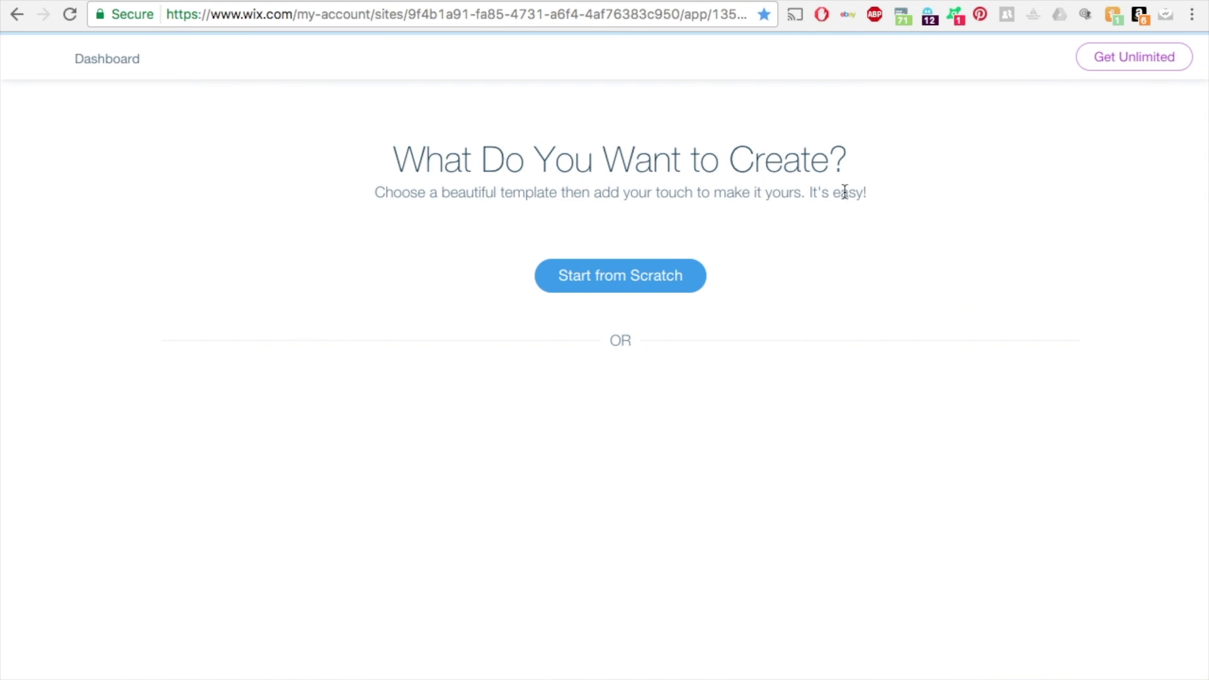
- Browse the template gallery and choose the Send a Newsletter (June Newsletter) template
{"action": "scroll", "coordinate": [806, 287], "scroll_direction": "down", "scroll_amount": 3}
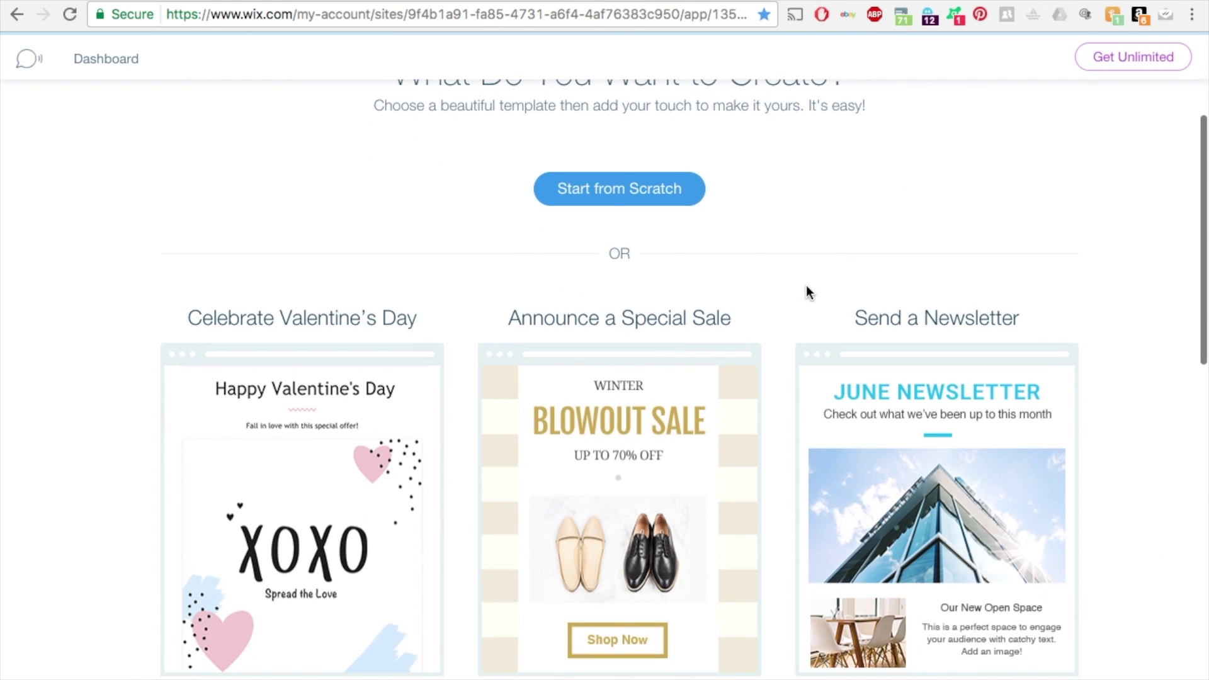
{"action": "scroll", "coordinate": [806, 286], "scroll_direction": "down", "scroll_amount": 3}
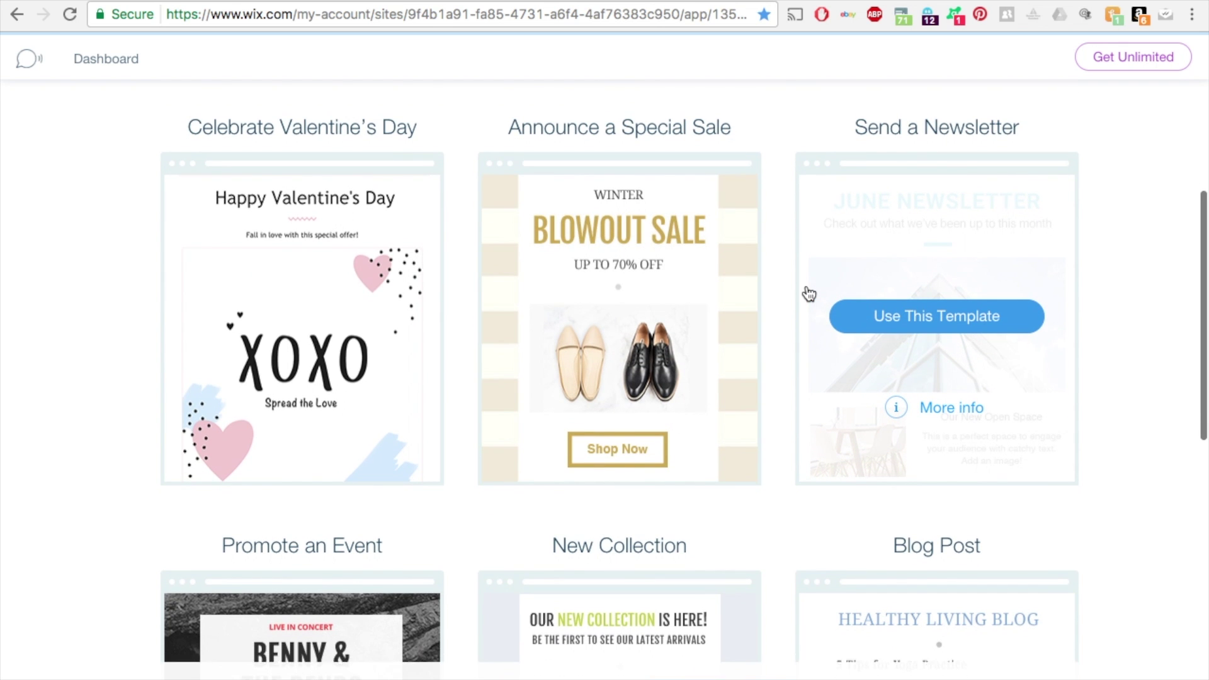
{"action": "scroll", "coordinate": [809, 293], "scroll_direction": "down", "scroll_amount": 1}
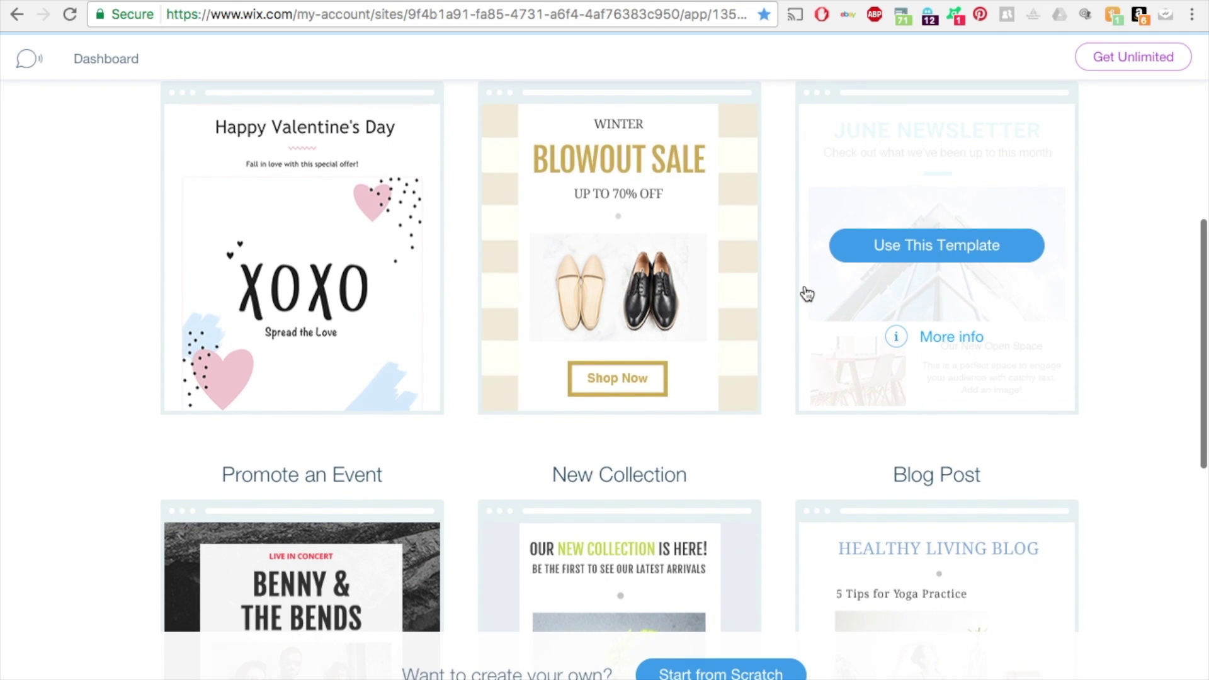
{"action": "scroll", "coordinate": [848, 437], "scroll_direction": "down", "scroll_amount": 7}
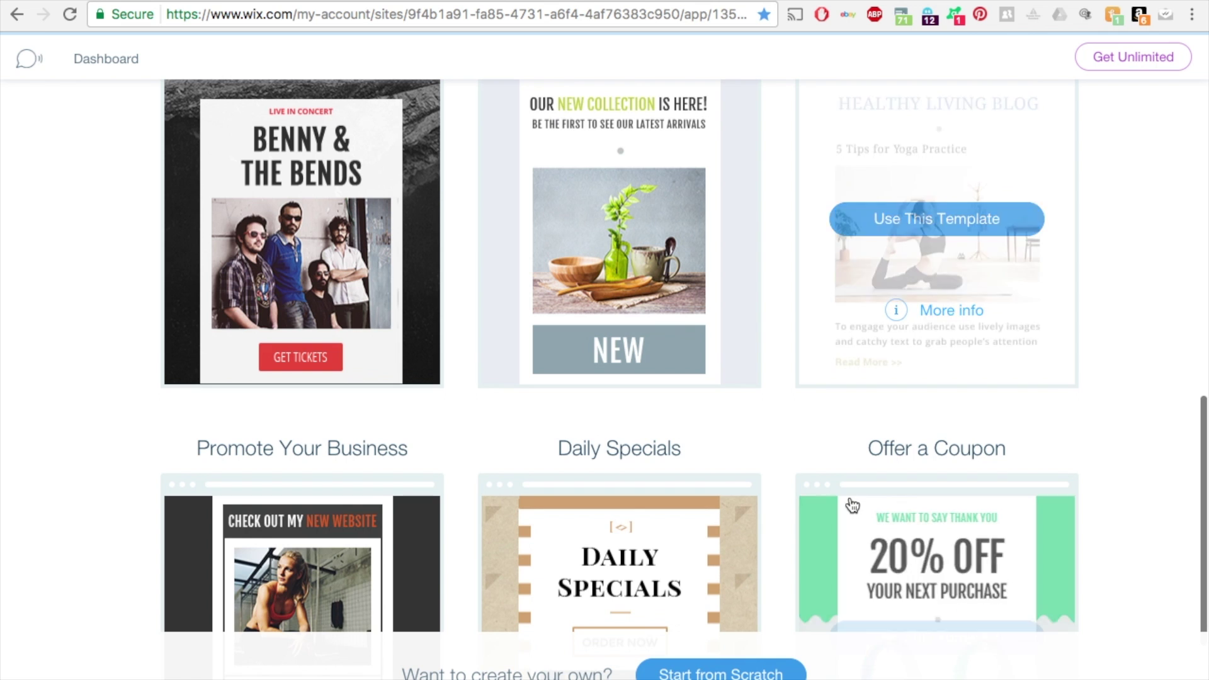
{"action": "scroll", "coordinate": [852, 504], "scroll_direction": "up", "scroll_amount": 2}
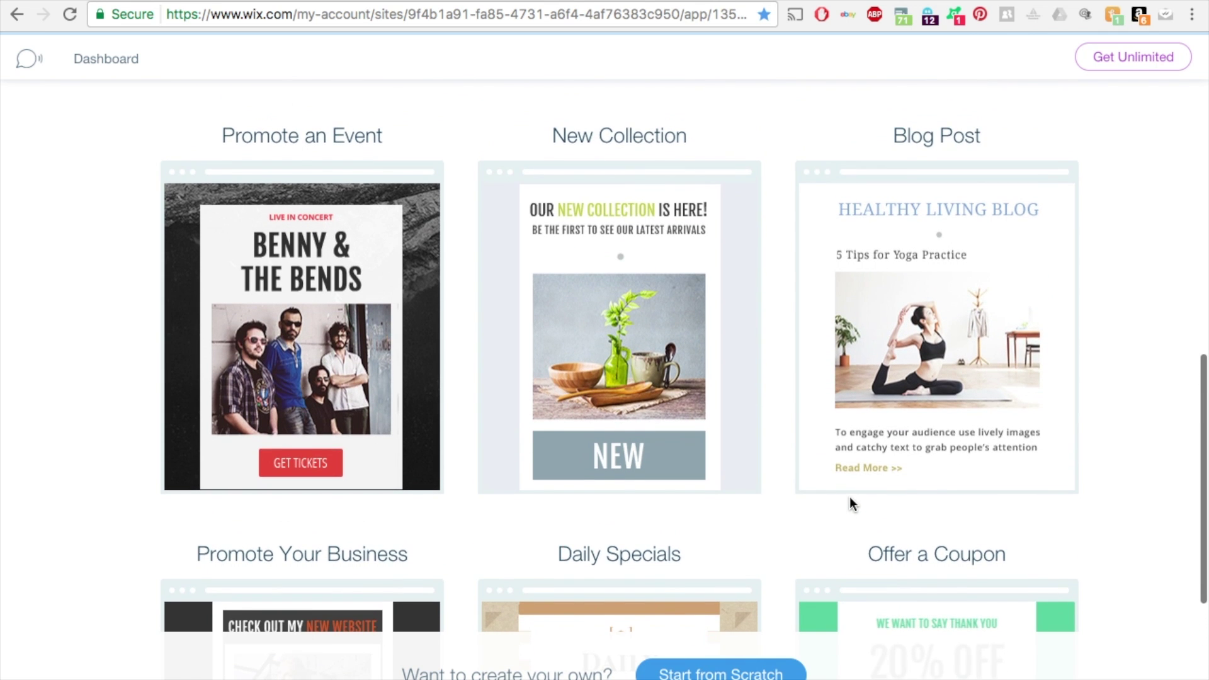
{"action": "scroll", "coordinate": [852, 504], "scroll_direction": "down", "scroll_amount": 4}
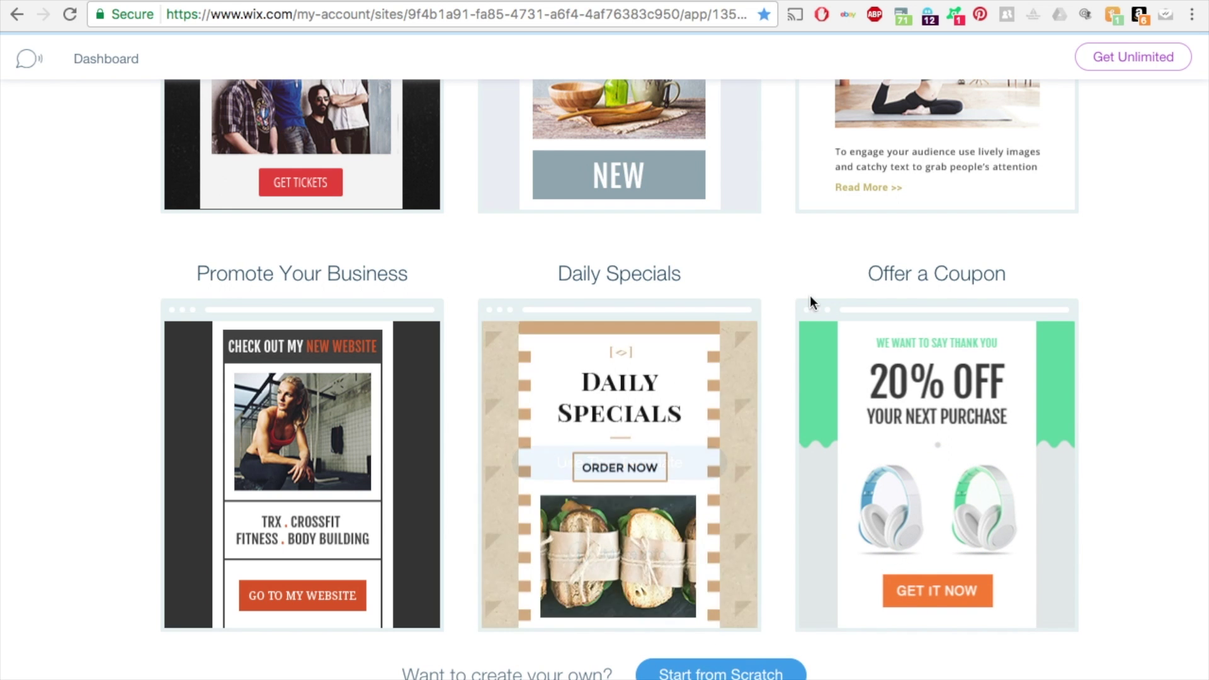
{"action": "scroll", "coordinate": [669, 277], "scroll_direction": "up", "scroll_amount": 7}
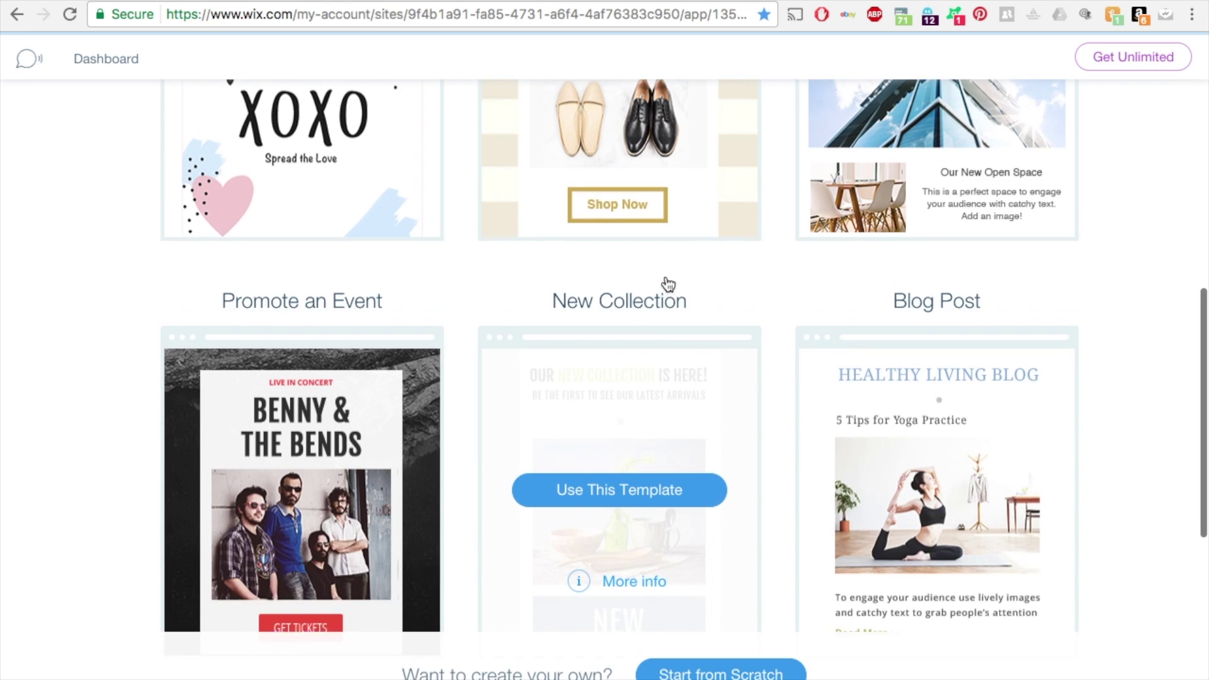
{"action": "scroll", "coordinate": [669, 285], "scroll_direction": "up", "scroll_amount": 6}
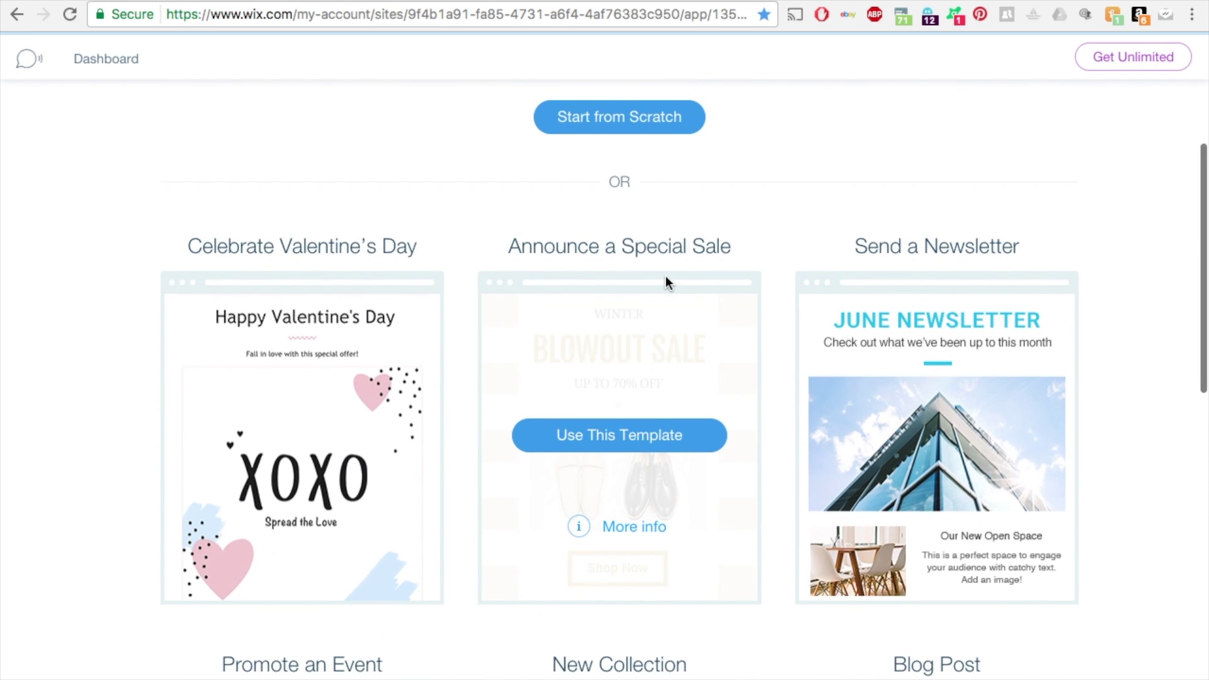
{"action": "scroll", "coordinate": [683, 283], "scroll_direction": "up", "scroll_amount": 2}
{"action": "scroll", "coordinate": [683, 283], "scroll_direction": "down", "scroll_amount": 3}
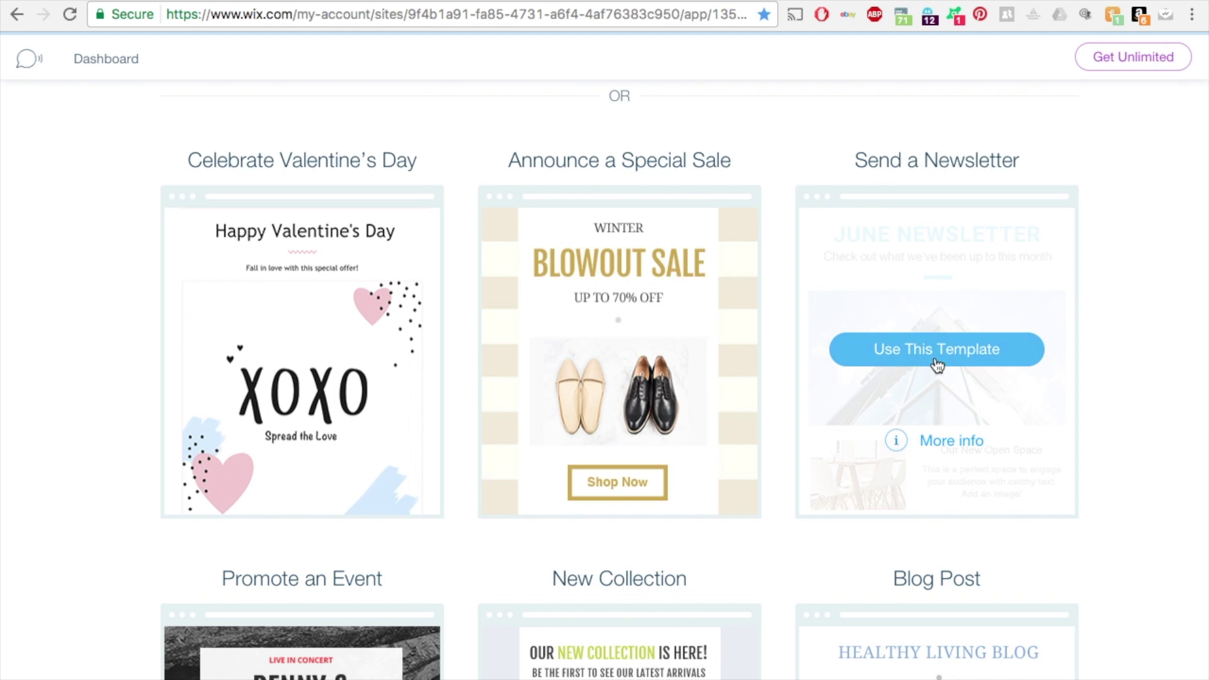
{"action": "left_click", "coordinate": [936, 350]}
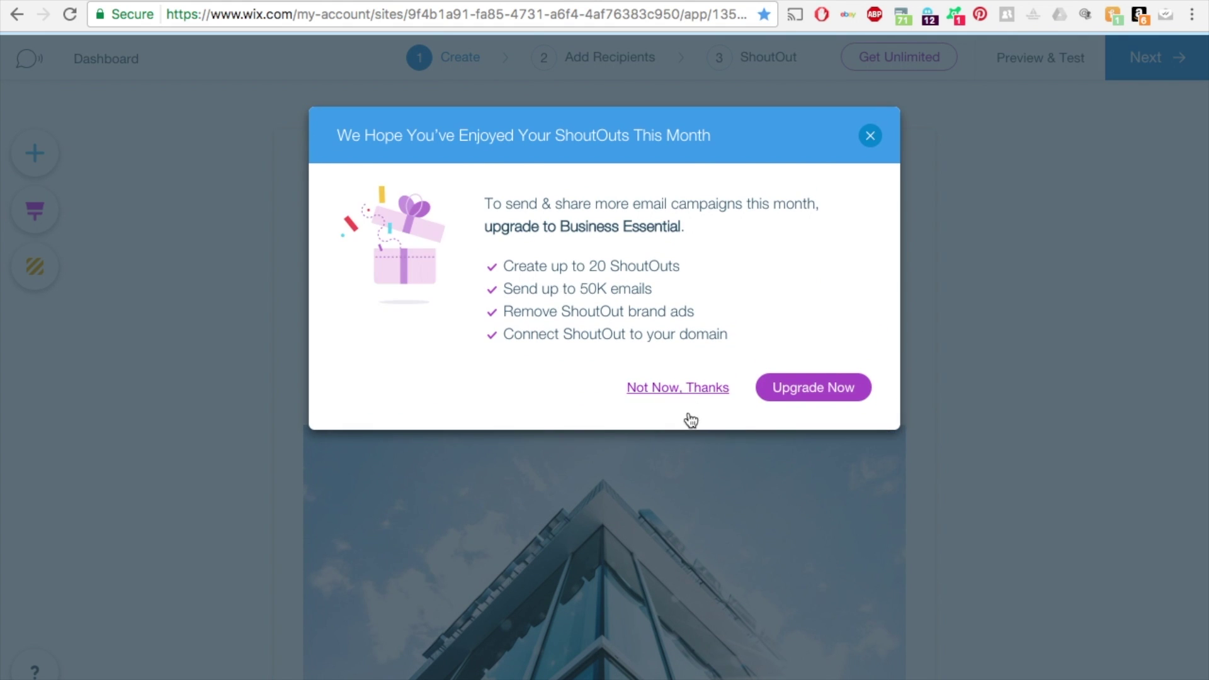
- Dismiss the Business Essential upgrade prompt and look over the template
{"action": "left_click", "coordinate": [688, 389]}
{"action": "scroll", "coordinate": [711, 473], "scroll_direction": "down", "scroll_amount": 15}
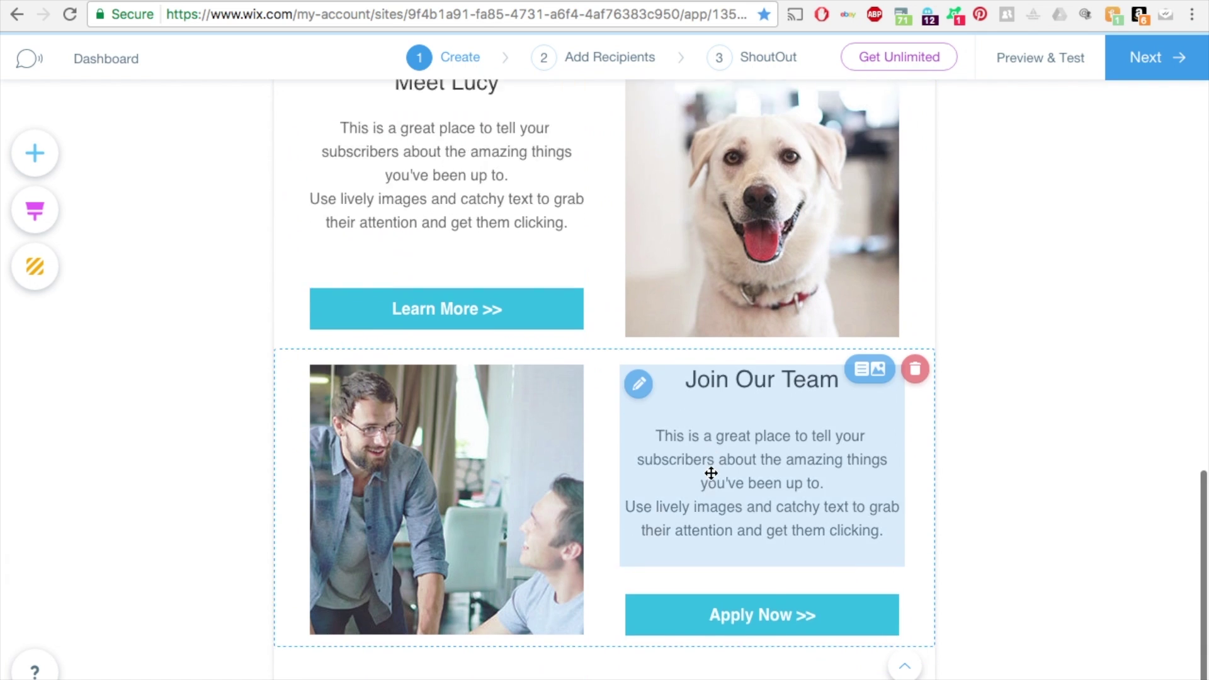
{"action": "scroll", "coordinate": [711, 473], "scroll_direction": "up", "scroll_amount": 15}
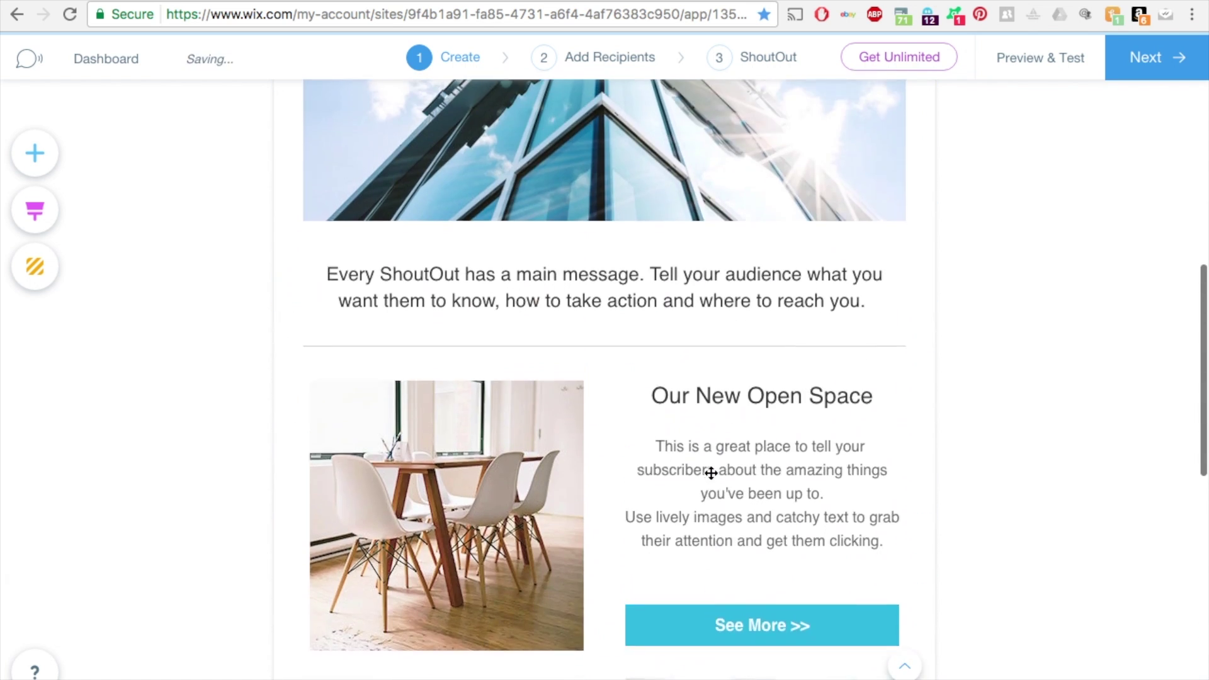
{"action": "scroll", "coordinate": [711, 473], "scroll_direction": "up", "scroll_amount": 3}
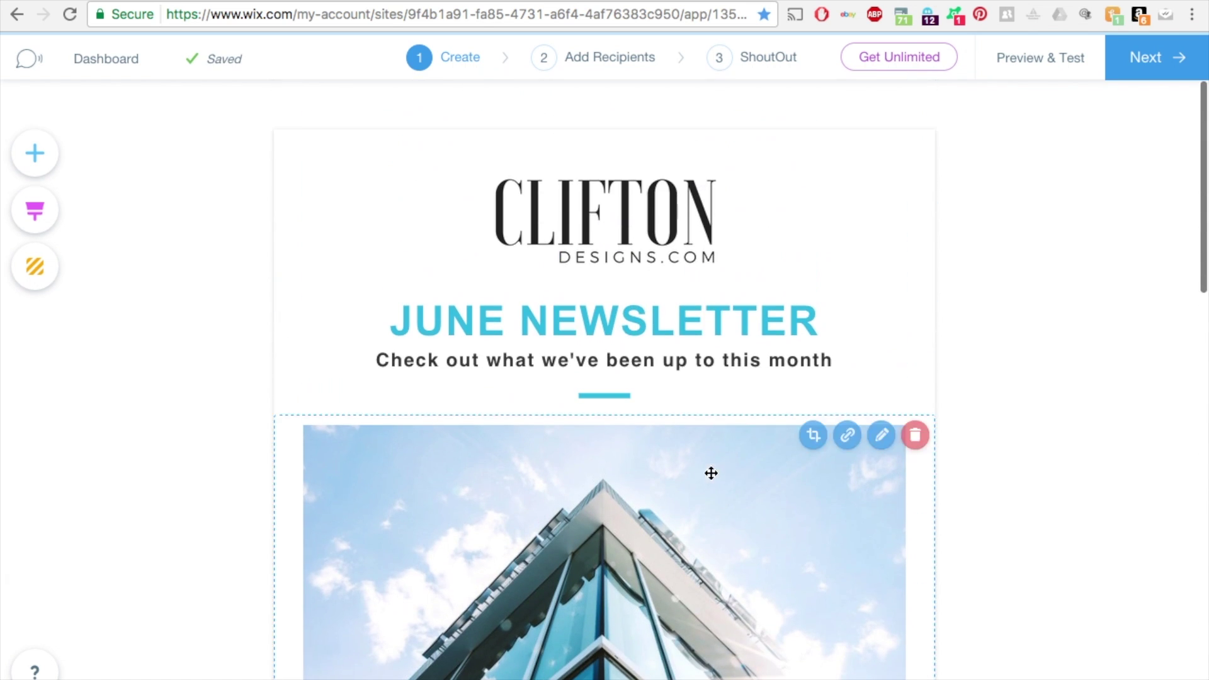
- Inspect the JUNE NEWSLETTER title's text options, leaving the title unchanged
{"action": "left_click", "coordinate": [620, 326]}
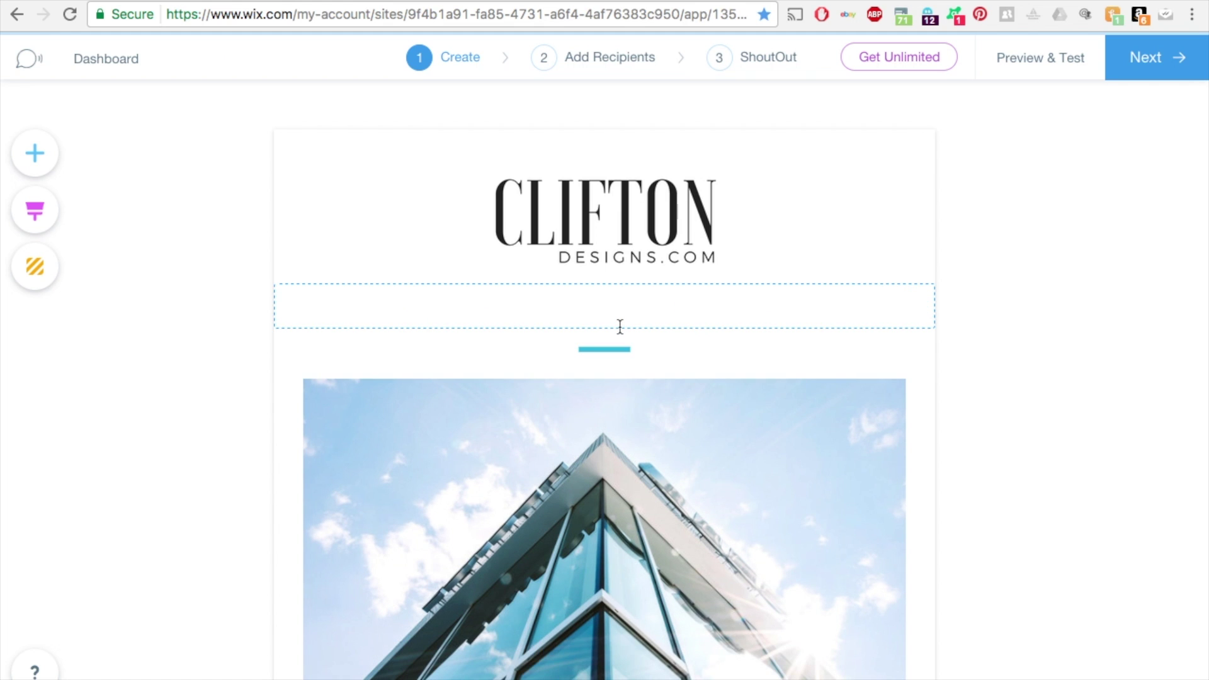
{"action": "triple_click", "coordinate": [628, 317]}
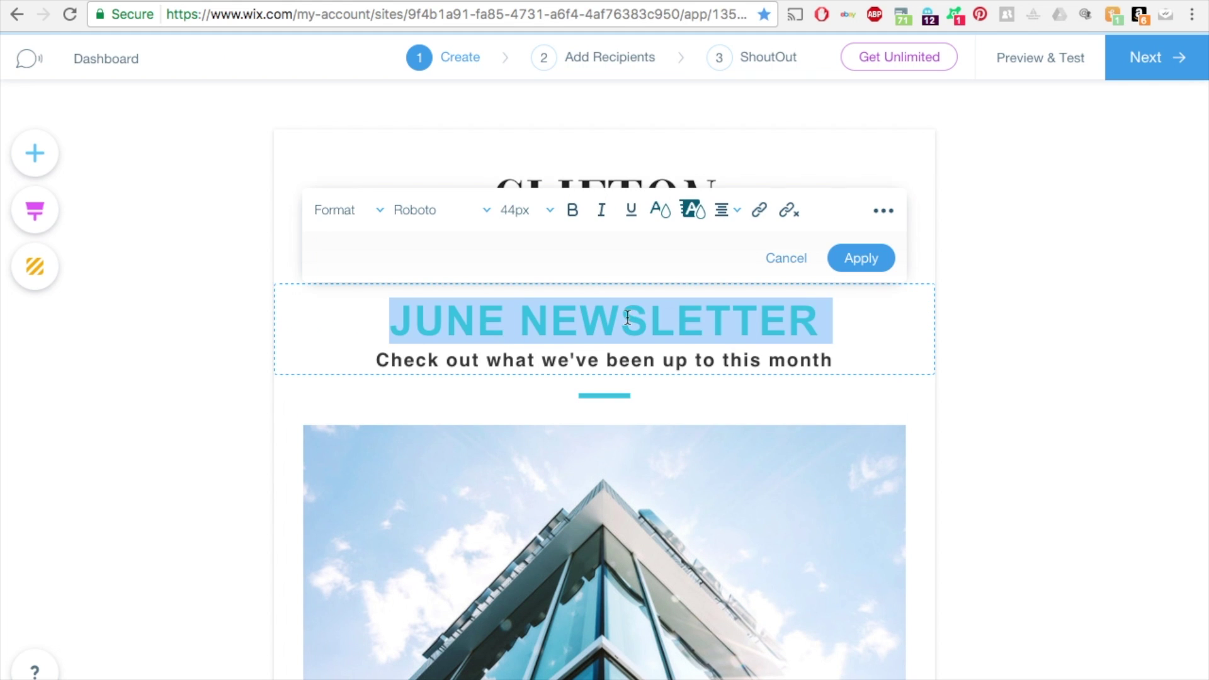
{"action": "left_click", "coordinate": [650, 312]}
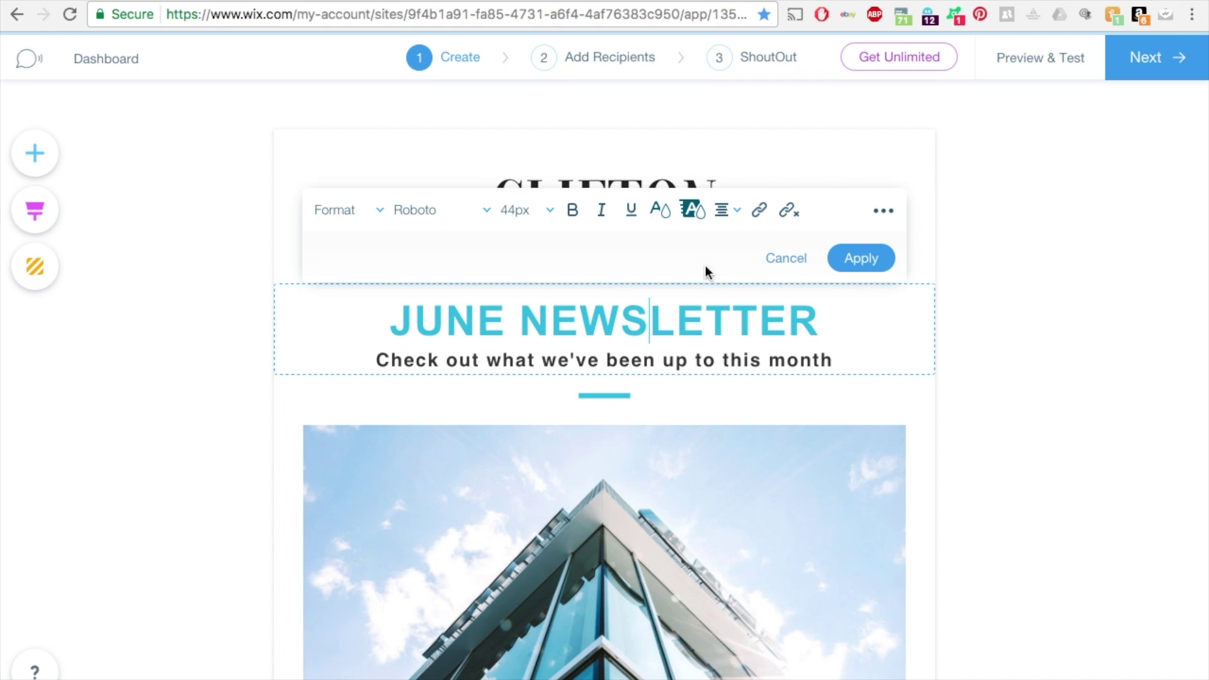
{"action": "left_click", "coordinate": [884, 213]}
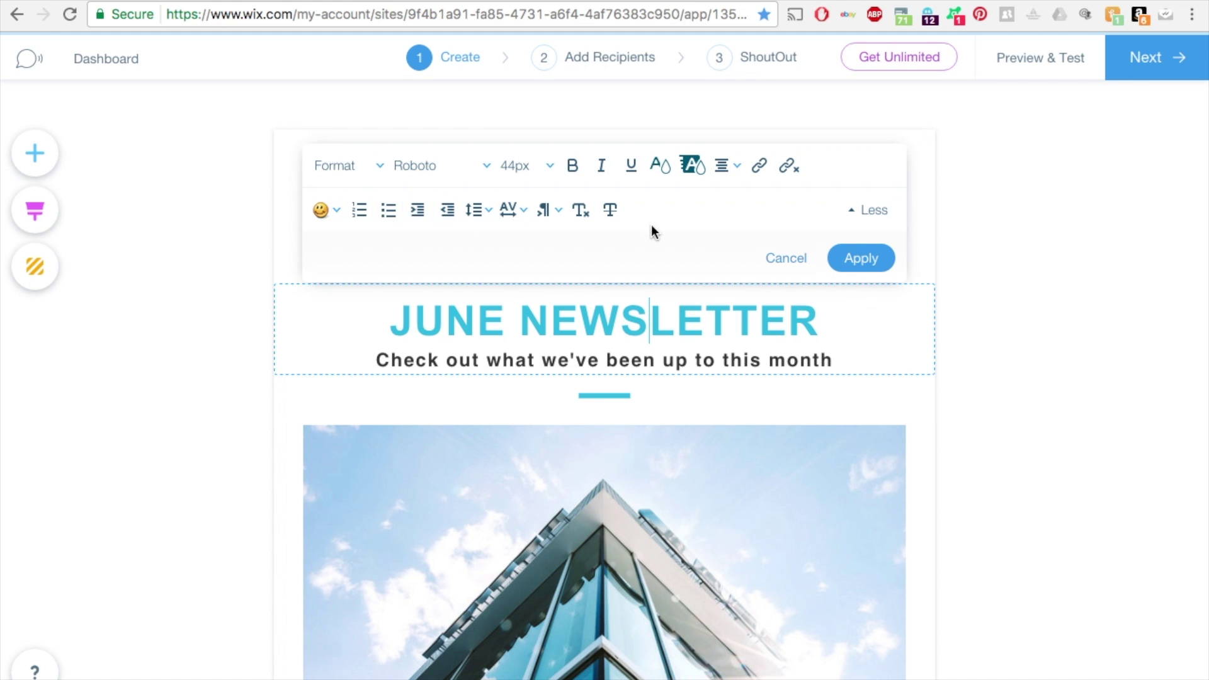
{"action": "left_click", "coordinate": [789, 258]}
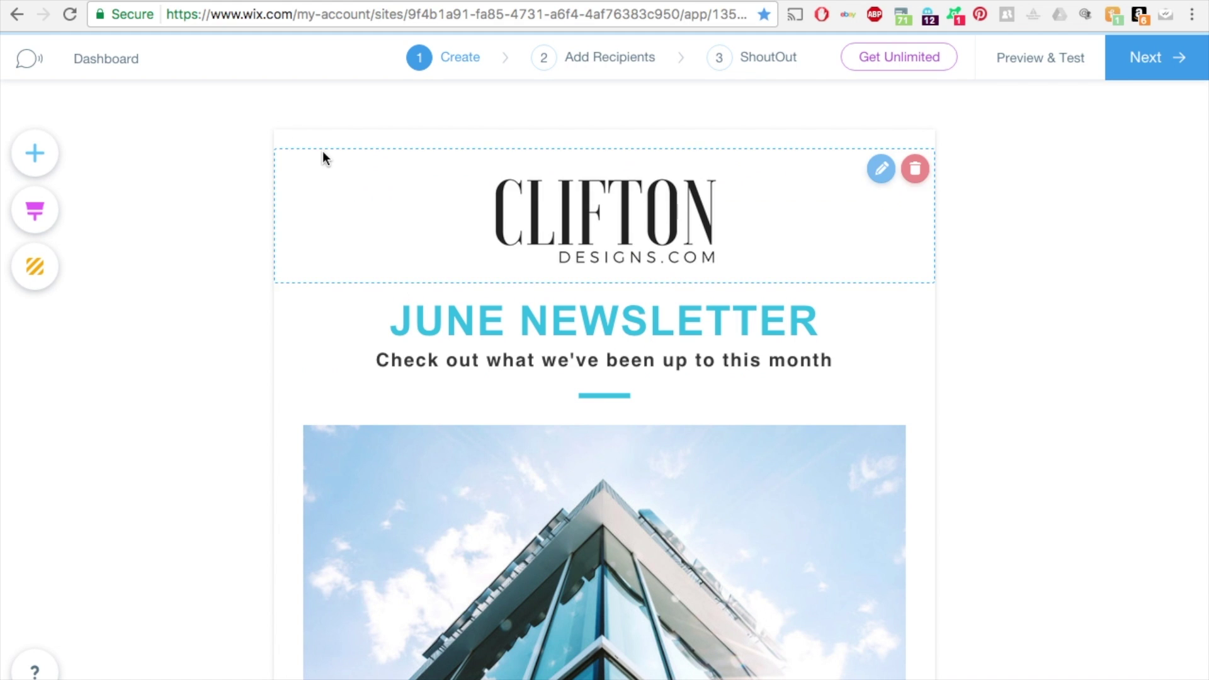
{"action": "left_click", "coordinate": [35, 164]}
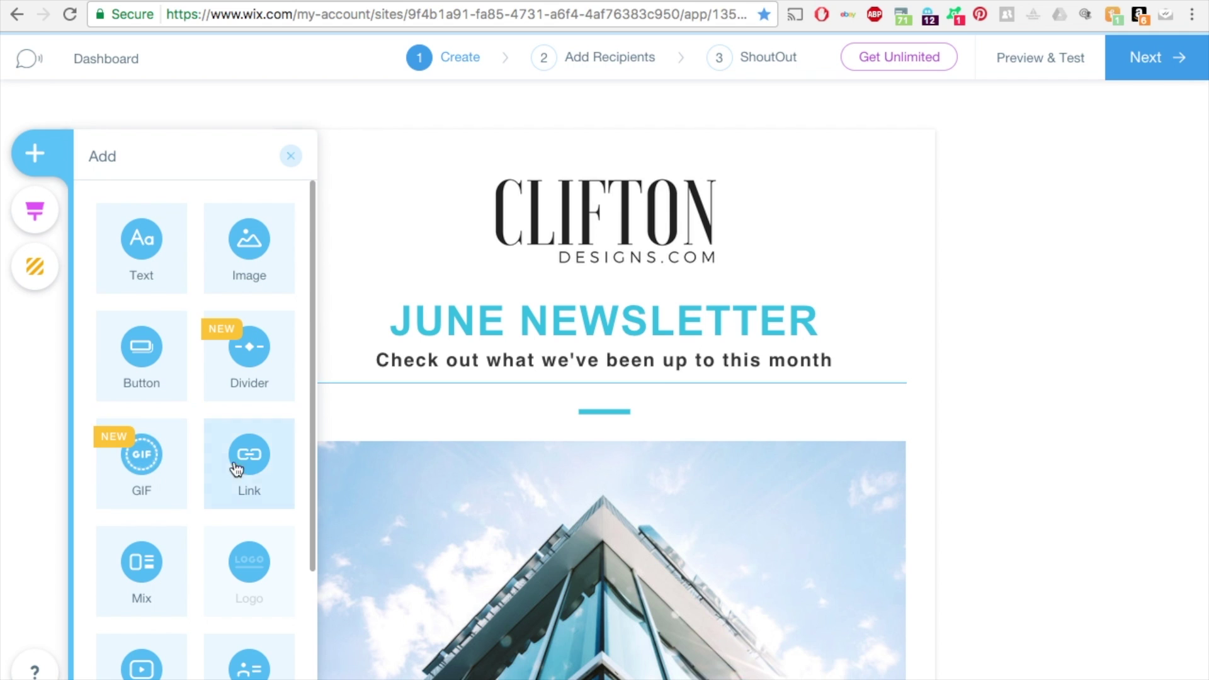
{"action": "scroll", "coordinate": [262, 490], "scroll_direction": "down", "scroll_amount": 3}
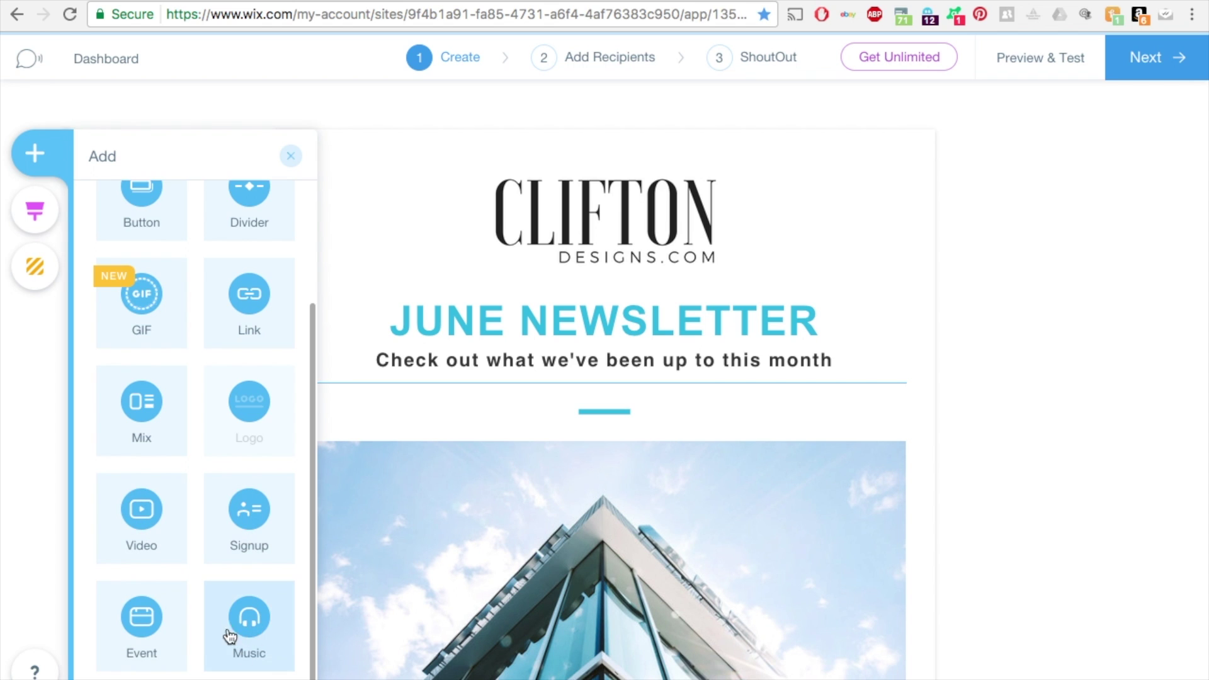
{"action": "scroll", "coordinate": [141, 537], "scroll_direction": "up", "scroll_amount": 3}
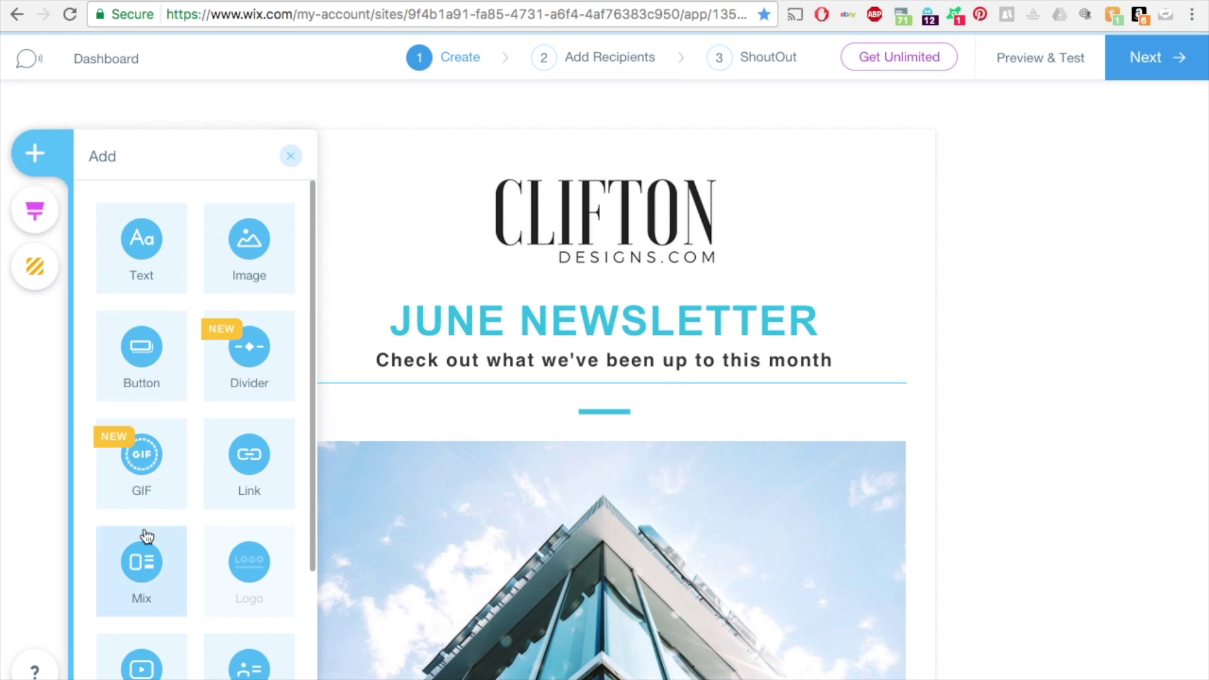
{"action": "left_click", "coordinate": [129, 230]}
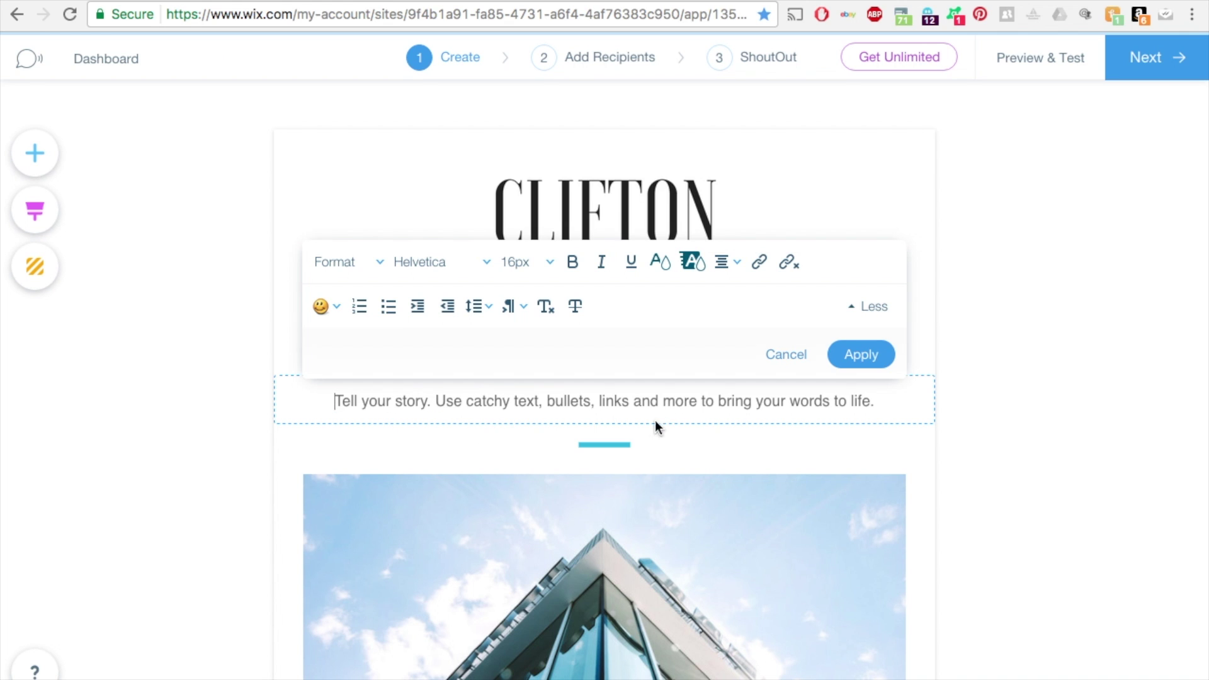
{"action": "left_click", "coordinate": [788, 354]}
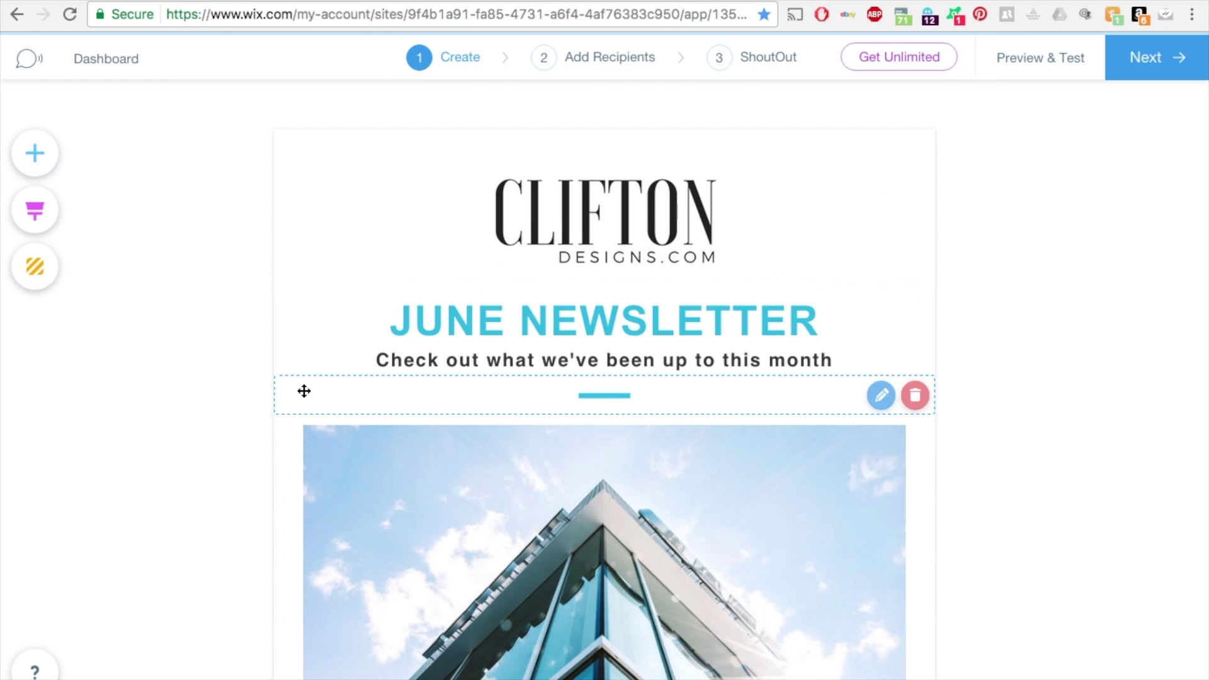
{"action": "left_click", "coordinate": [34, 154]}
- Add an image element and browse the free Wix and Bigstock picture libraries
{"action": "left_click", "coordinate": [250, 263]}
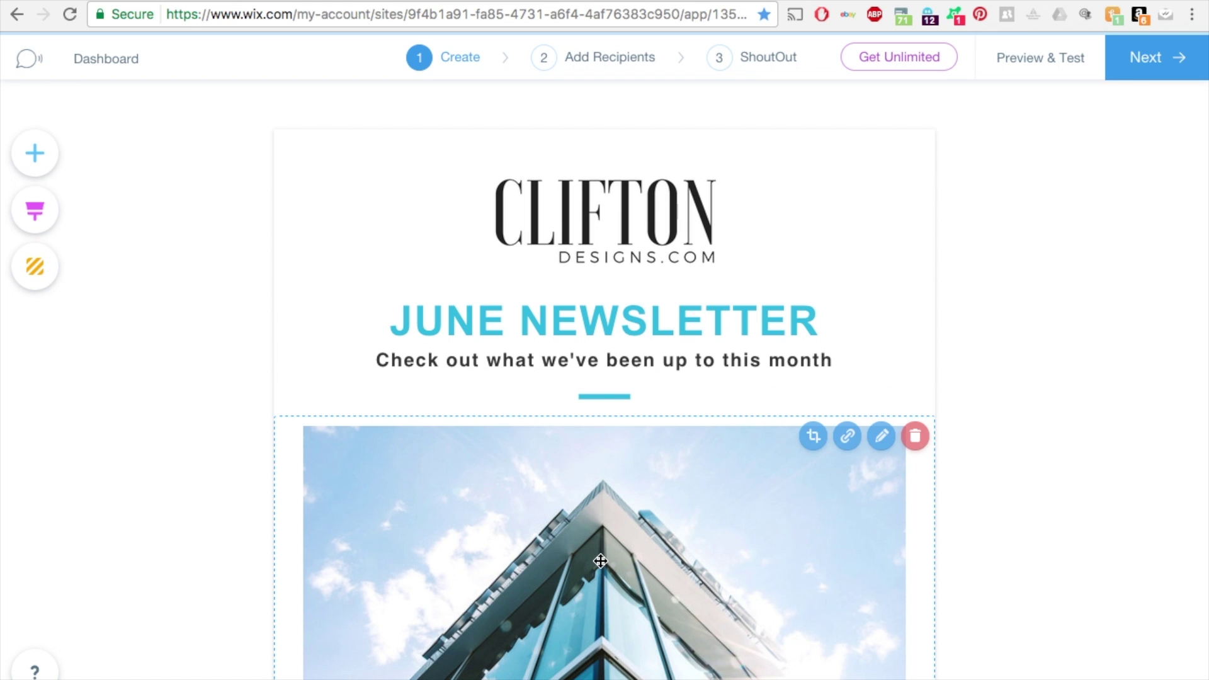
{"action": "left_click", "coordinate": [587, 522]}
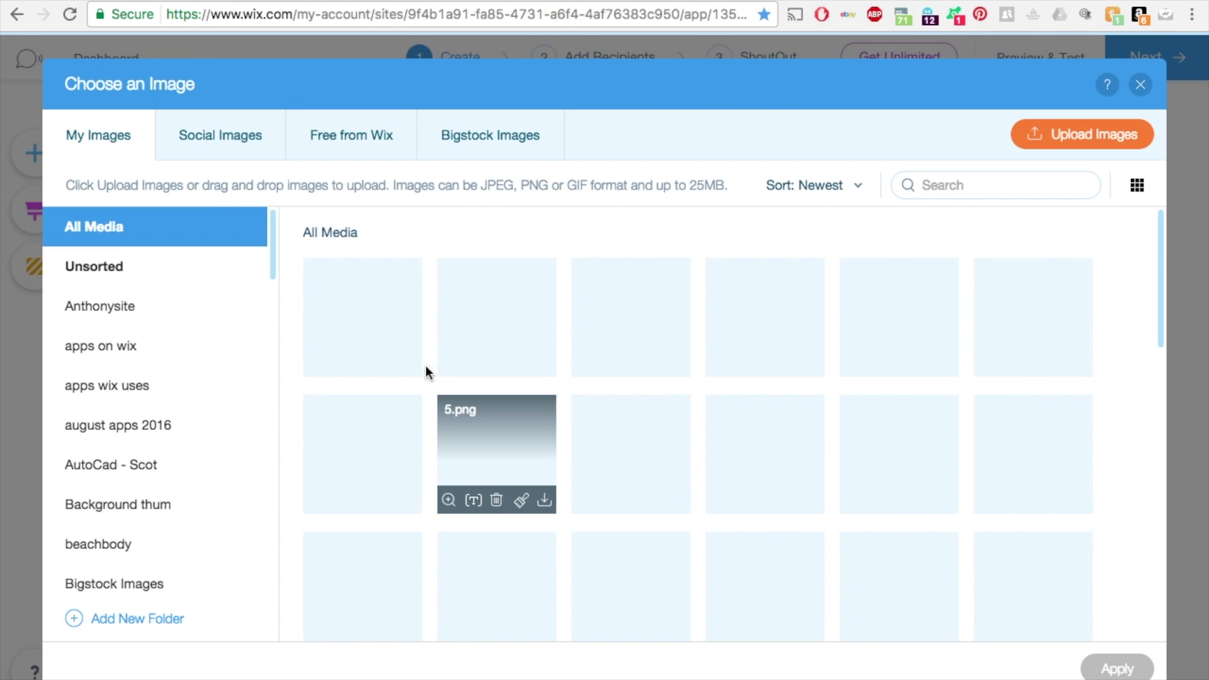
{"action": "left_click", "coordinate": [320, 145]}
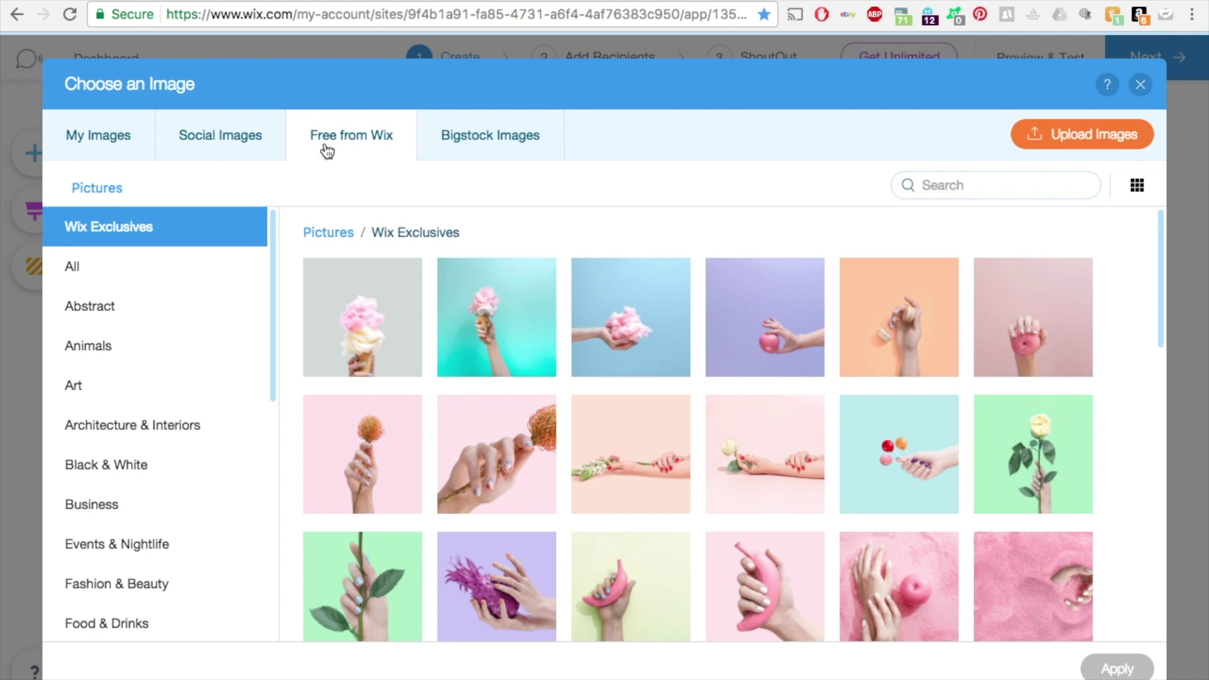
{"action": "scroll", "coordinate": [177, 377], "scroll_direction": "down", "scroll_amount": 10}
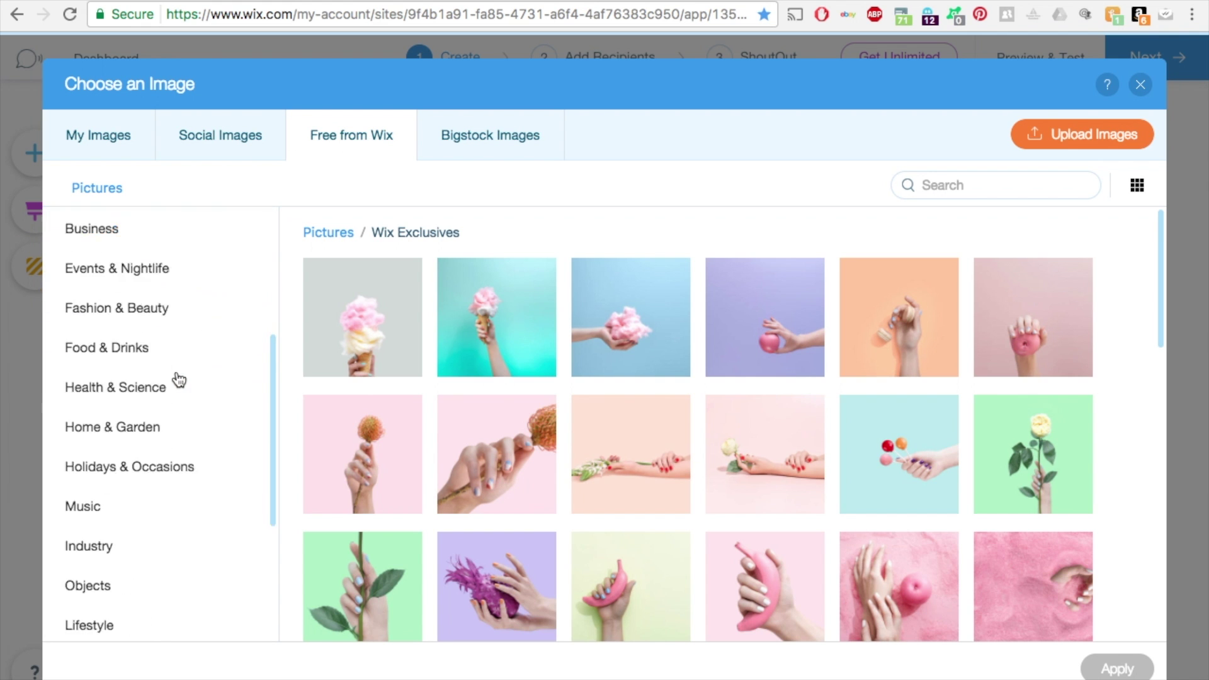
{"action": "scroll", "coordinate": [179, 378], "scroll_direction": "up", "scroll_amount": 6}
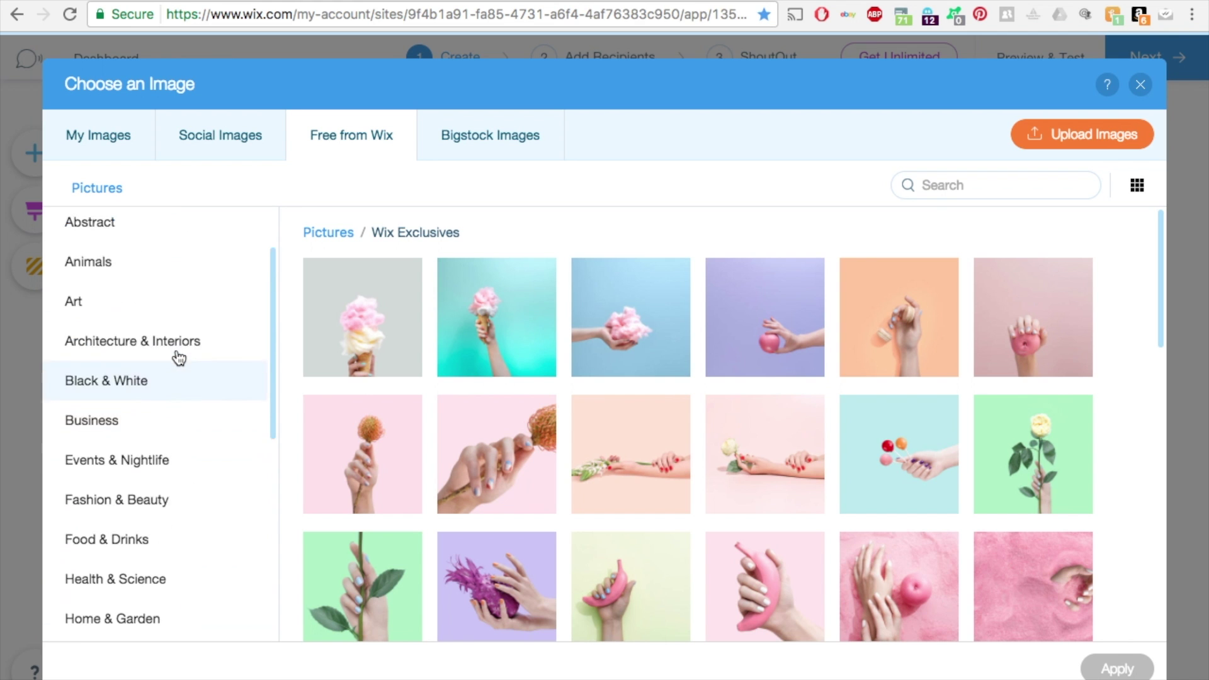
{"action": "scroll", "coordinate": [569, 410], "scroll_direction": "down", "scroll_amount": 10}
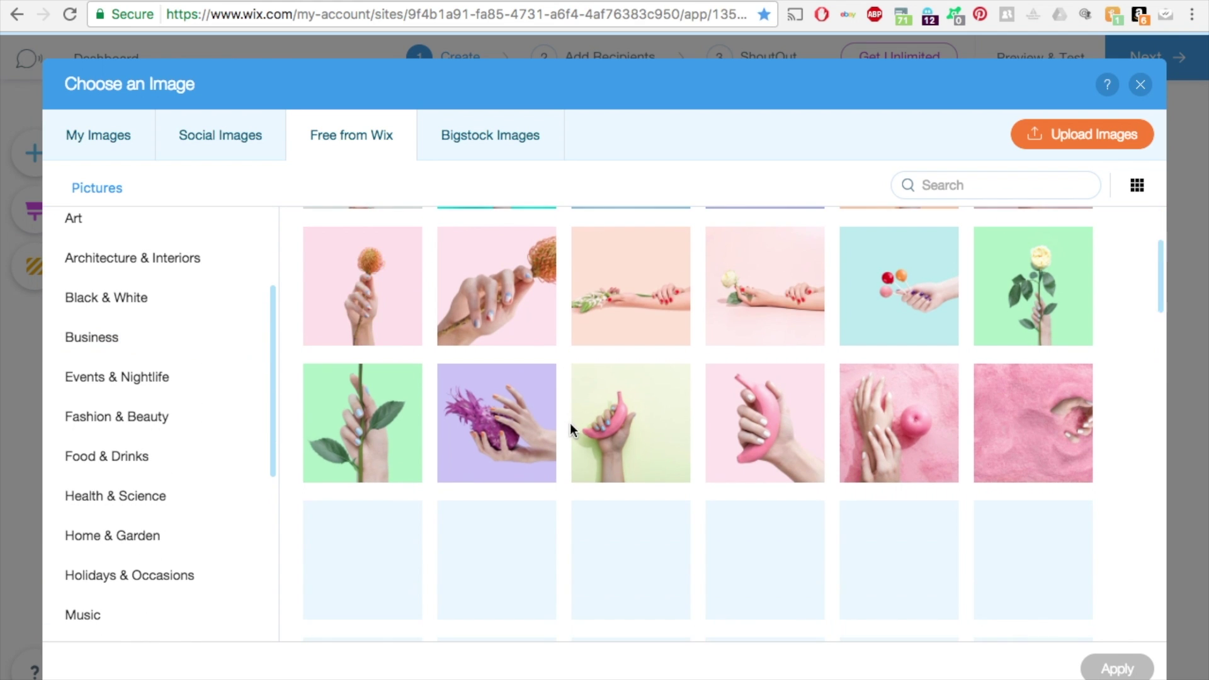
{"action": "scroll", "coordinate": [570, 422], "scroll_direction": "up", "scroll_amount": 10}
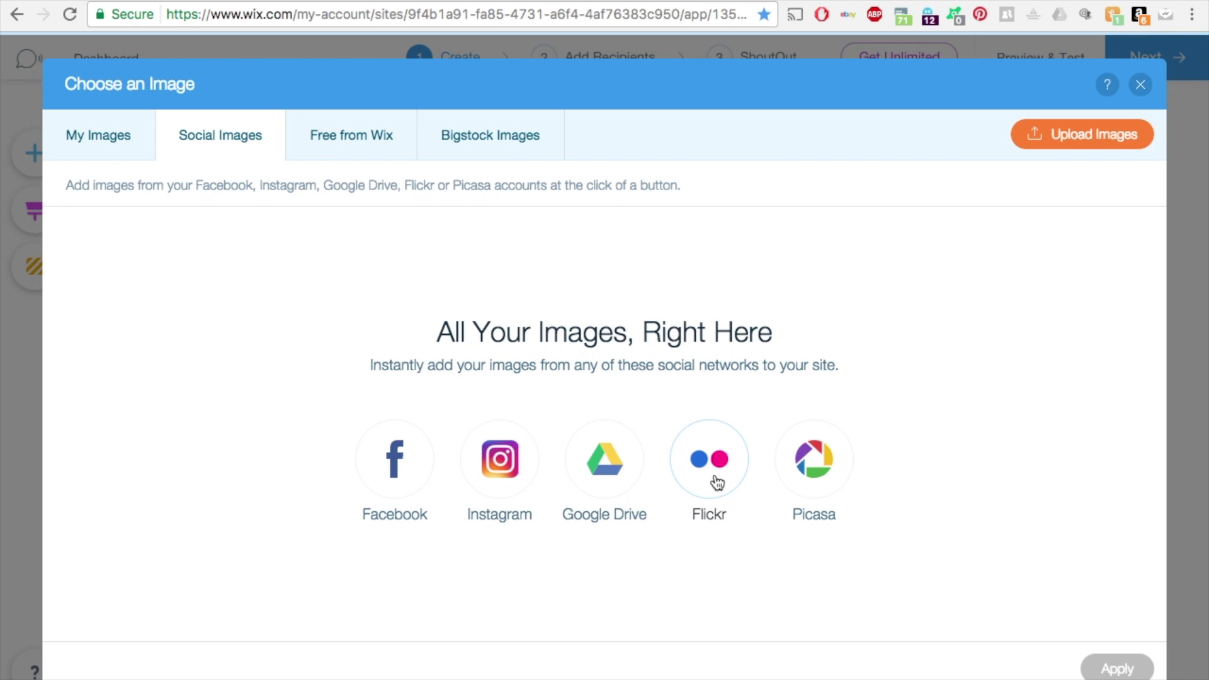
{"action": "left_click", "coordinate": [483, 151]}
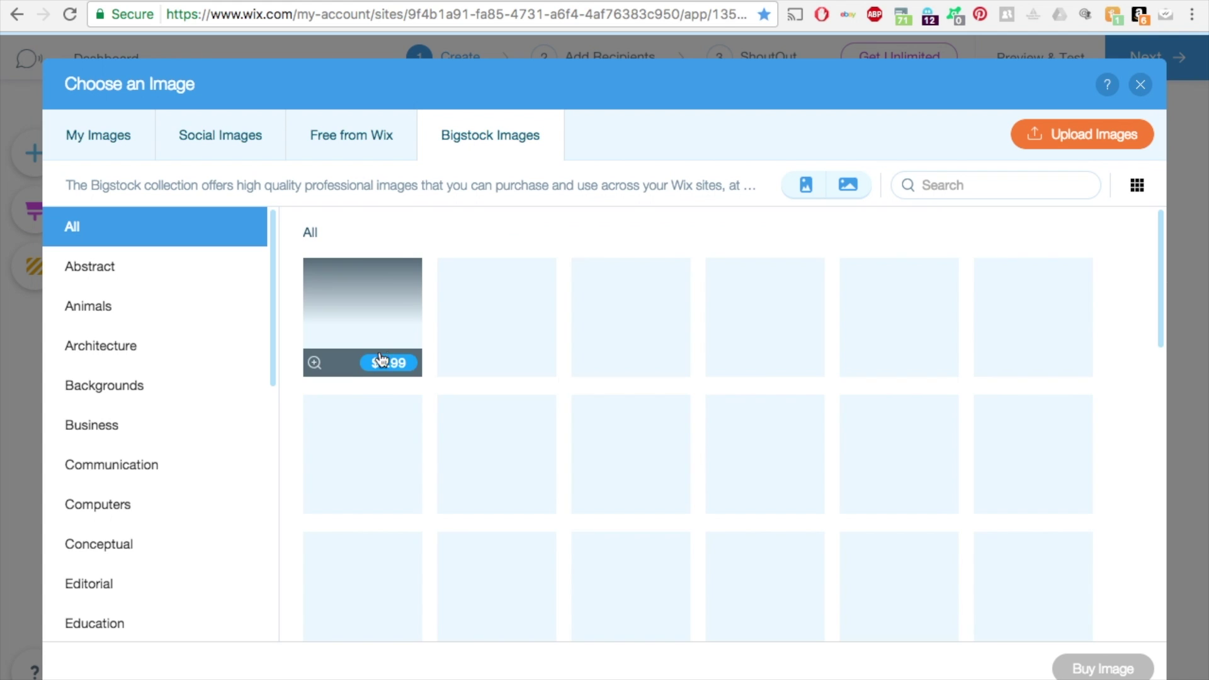
{"action": "mouse_move", "coordinate": [314, 363]}
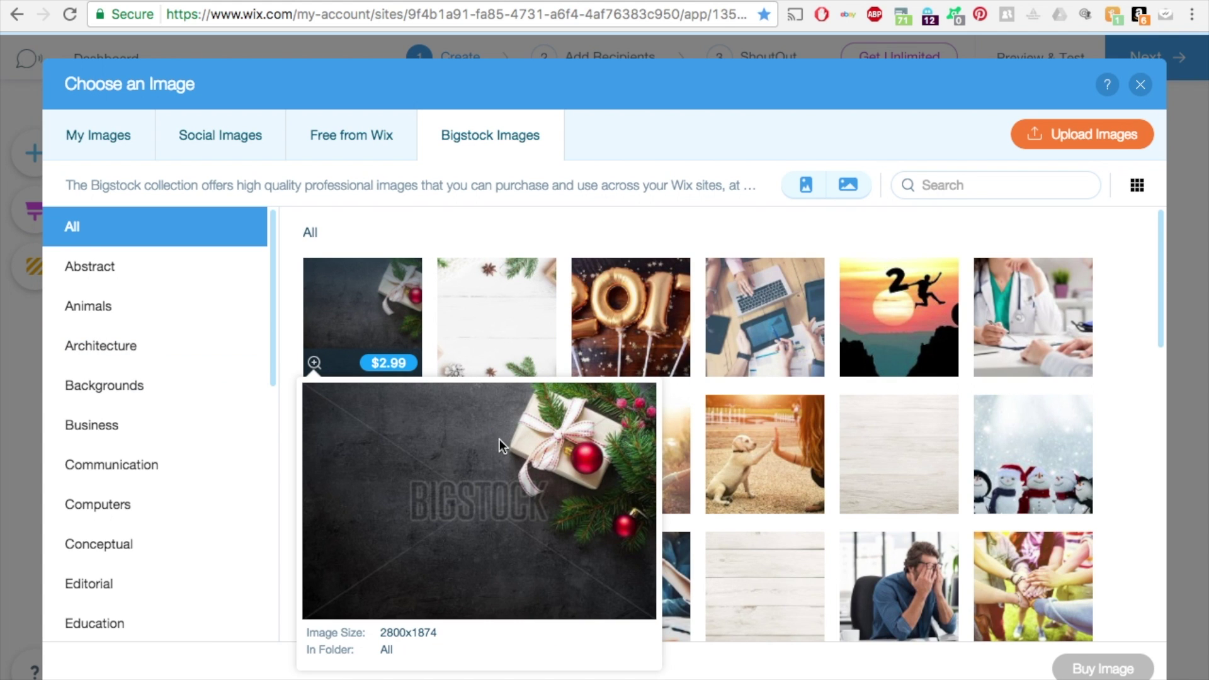
{"action": "scroll", "coordinate": [179, 469], "scroll_direction": "down", "scroll_amount": 5}
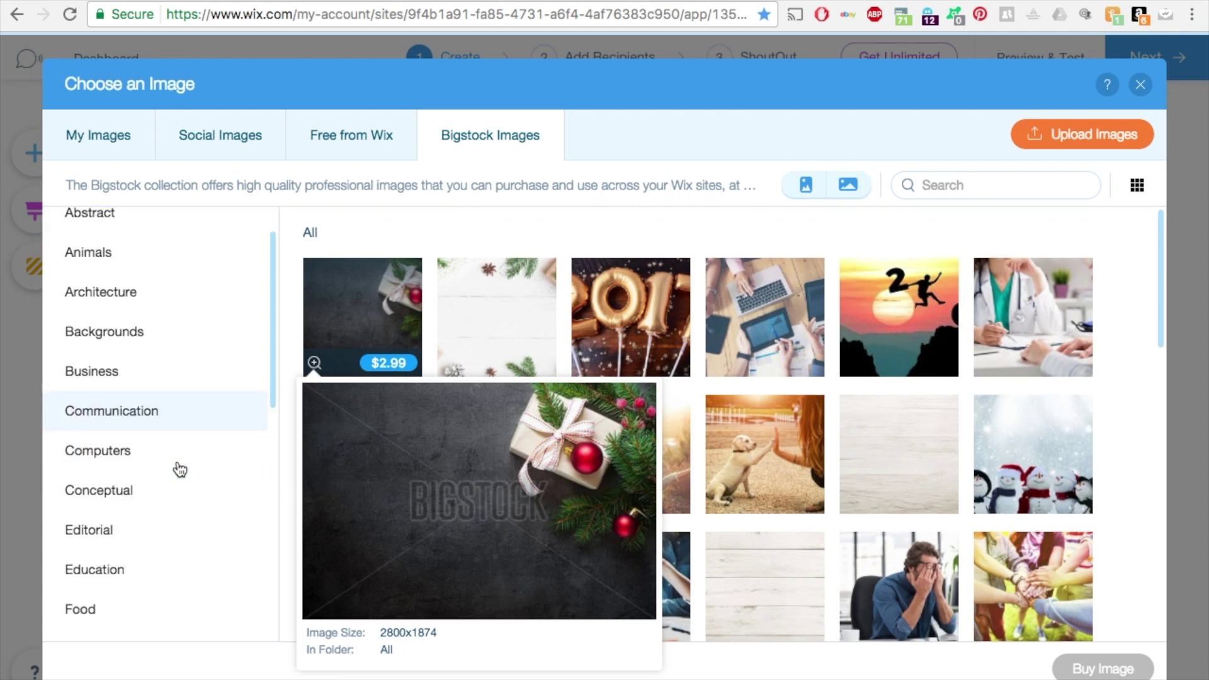
{"action": "scroll", "coordinate": [162, 418], "scroll_direction": "down", "scroll_amount": 5}
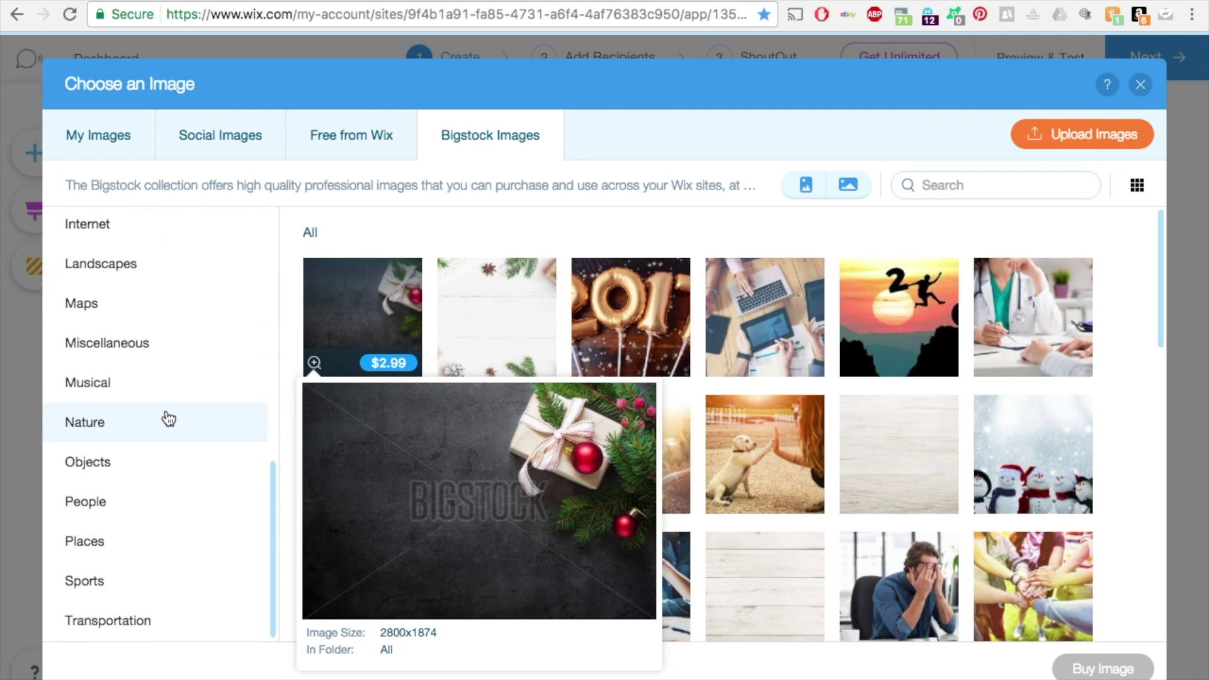
{"action": "scroll", "coordinate": [148, 250], "scroll_direction": "up", "scroll_amount": 10}
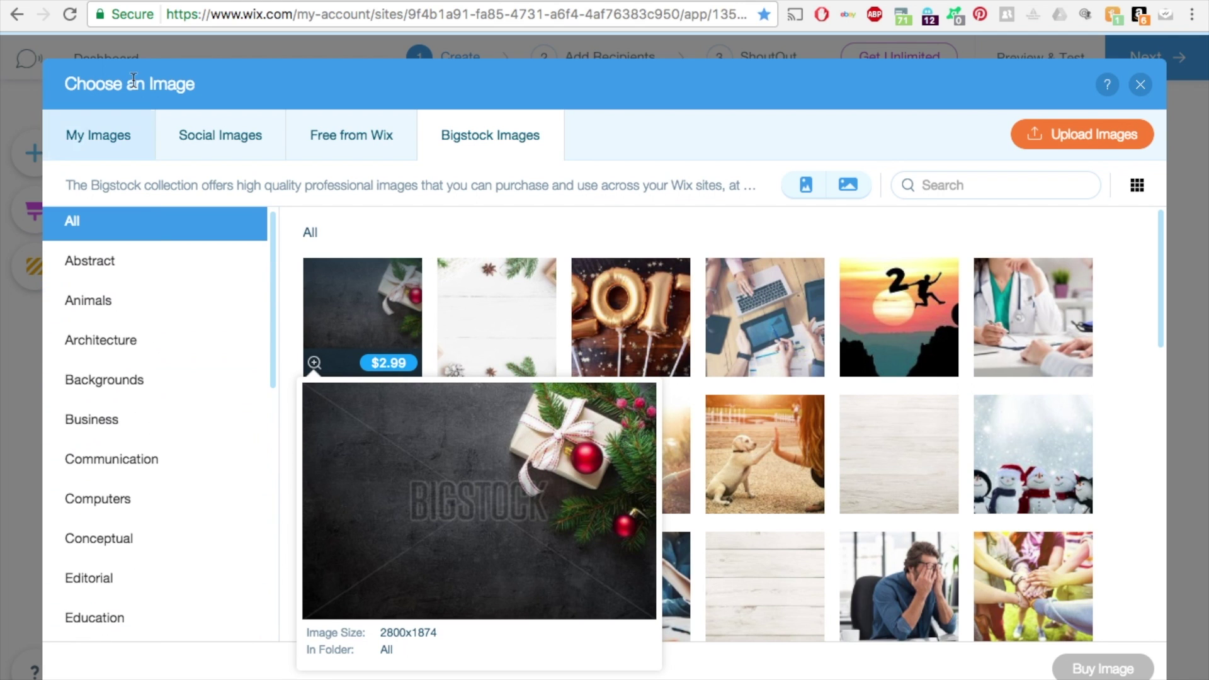
- Insert the Request a Quote graphic from My Images below the heading
{"action": "left_click", "coordinate": [124, 145]}
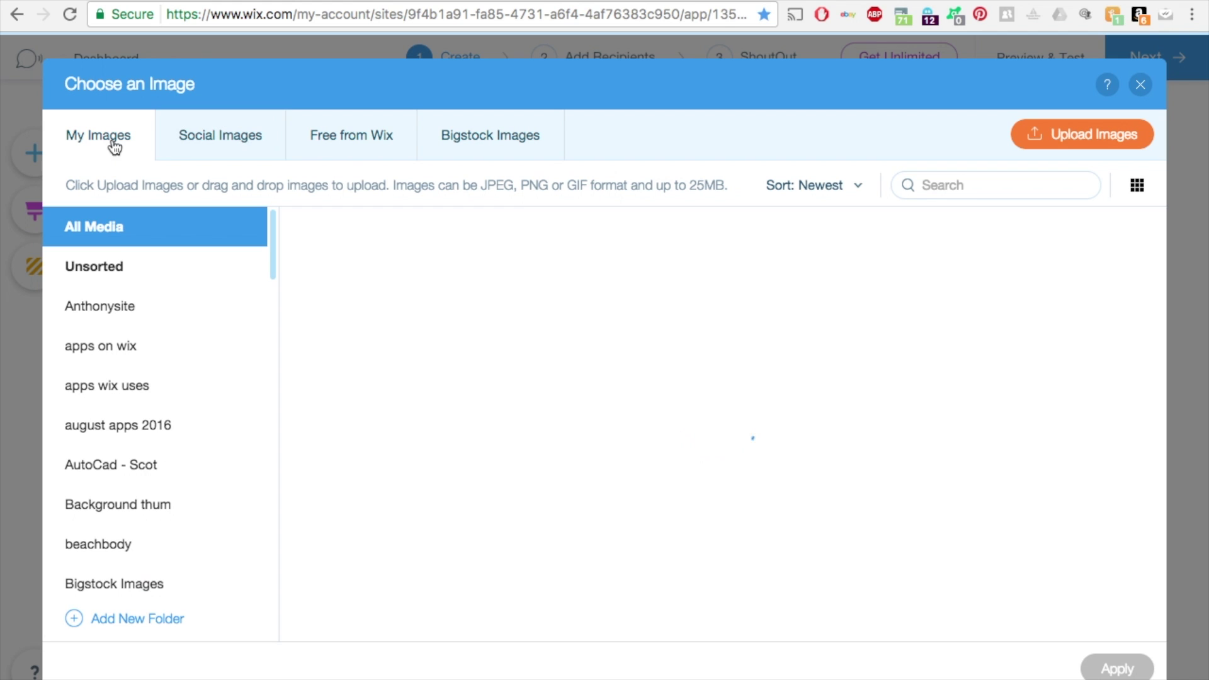
{"action": "left_click", "coordinate": [378, 304]}
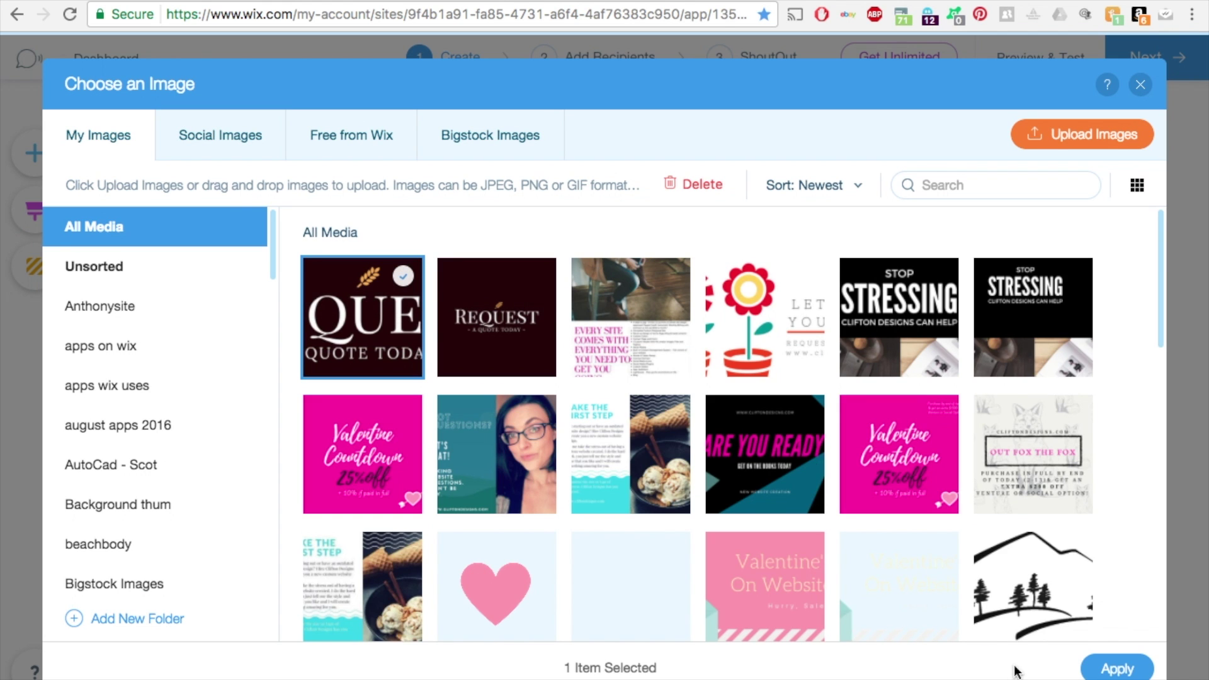
{"action": "left_click", "coordinate": [1098, 673]}
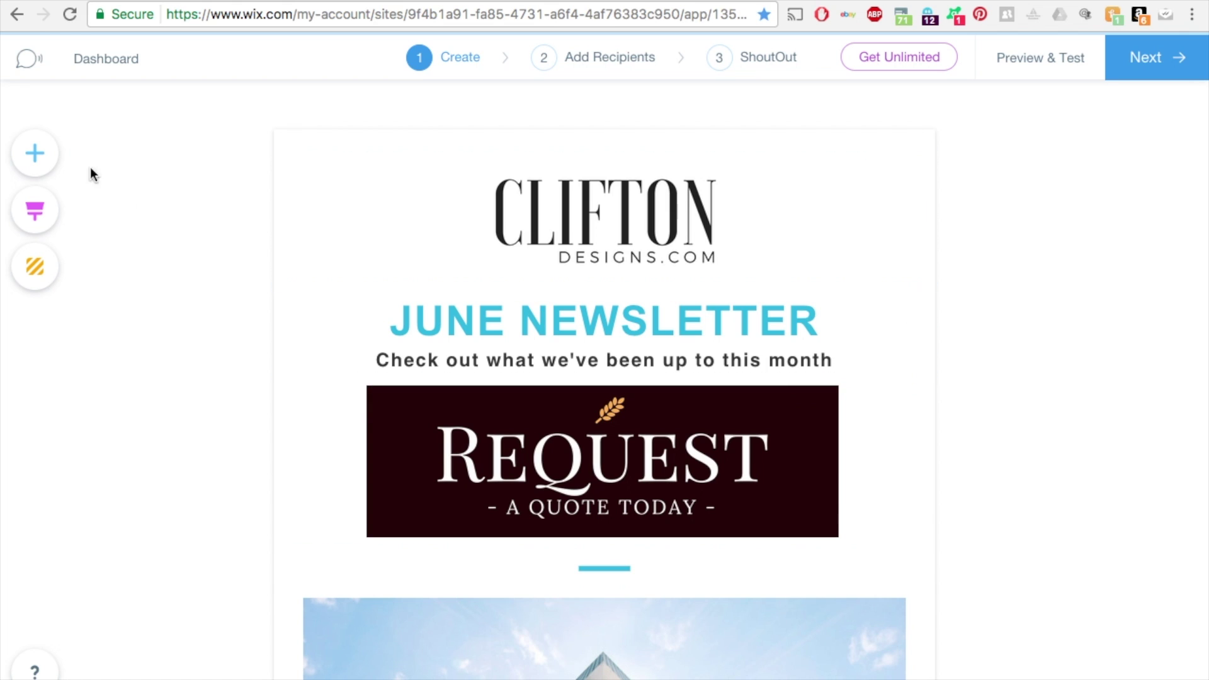
{"action": "left_click", "coordinate": [36, 157]}
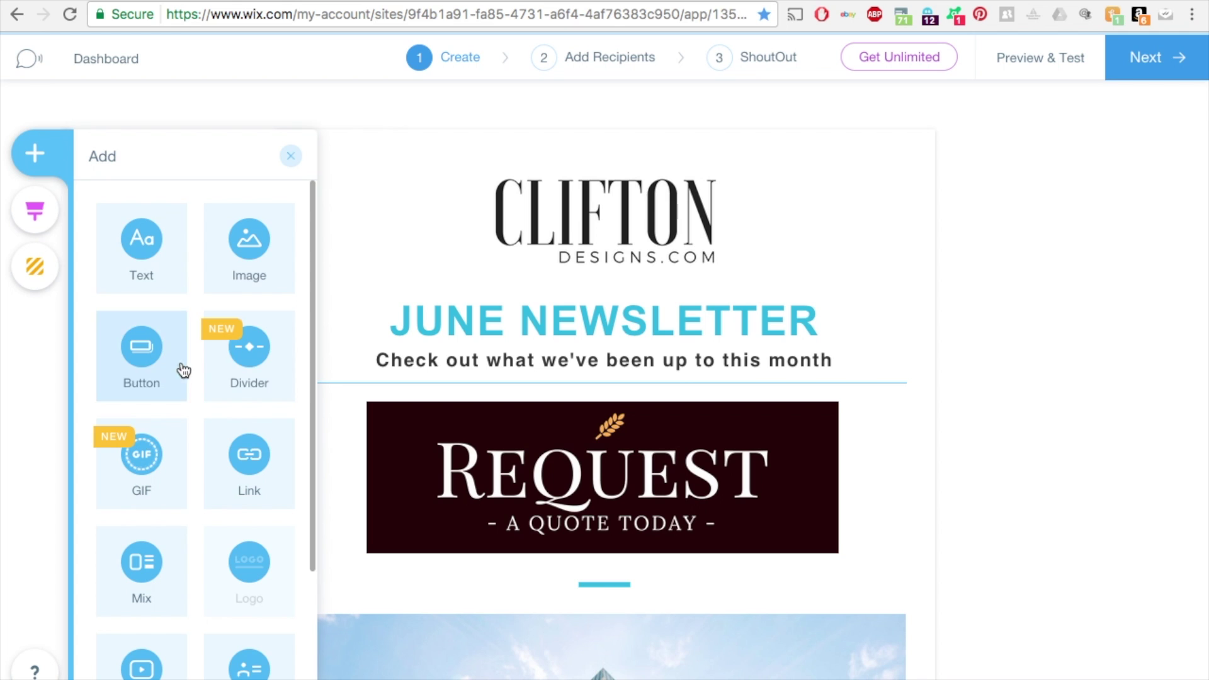
- Add a 'Request A Quote' button and drag it below the REQUEST image
{"action": "left_click", "coordinate": [157, 358]}
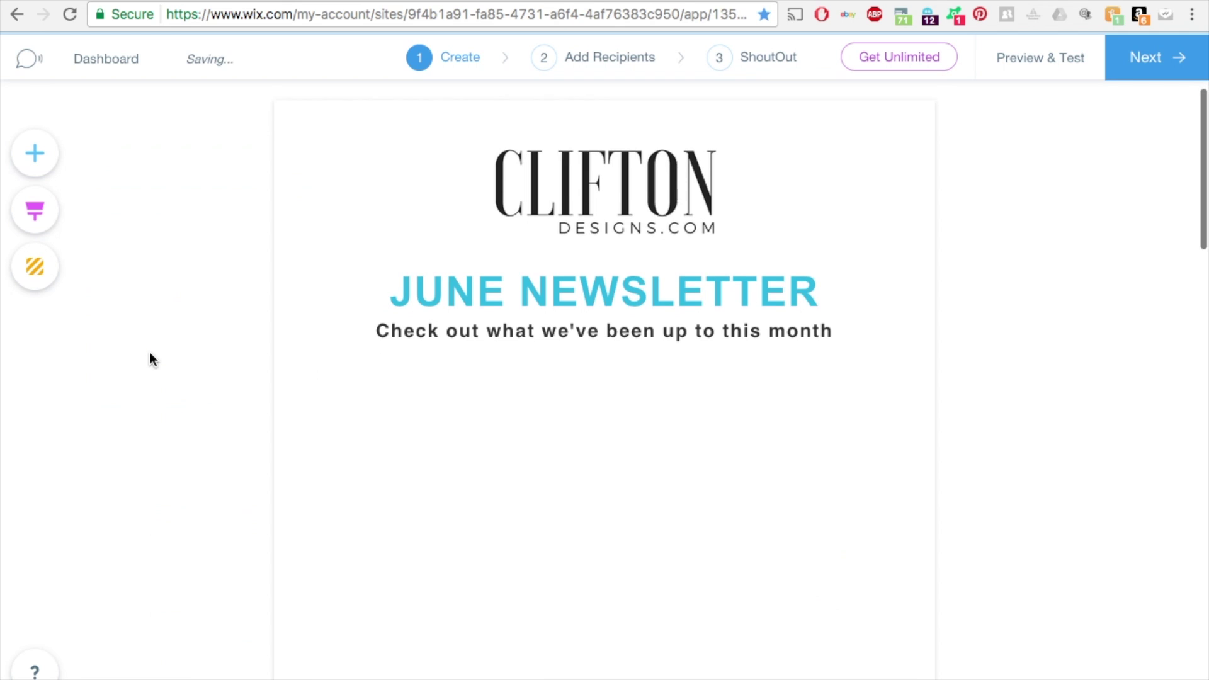
{"action": "double_click", "coordinate": [508, 360]}
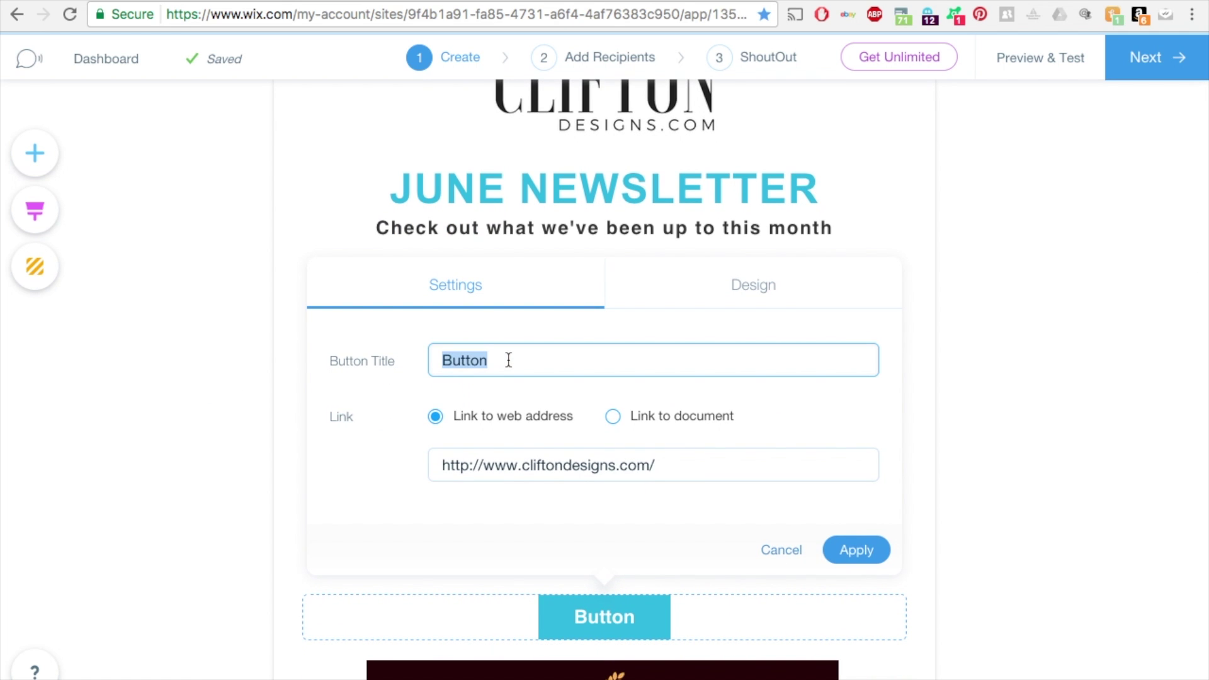
{"action": "type", "text": "V"}
{"action": "key", "text": "BackSpace"}
{"action": "type", "text": "Re"}
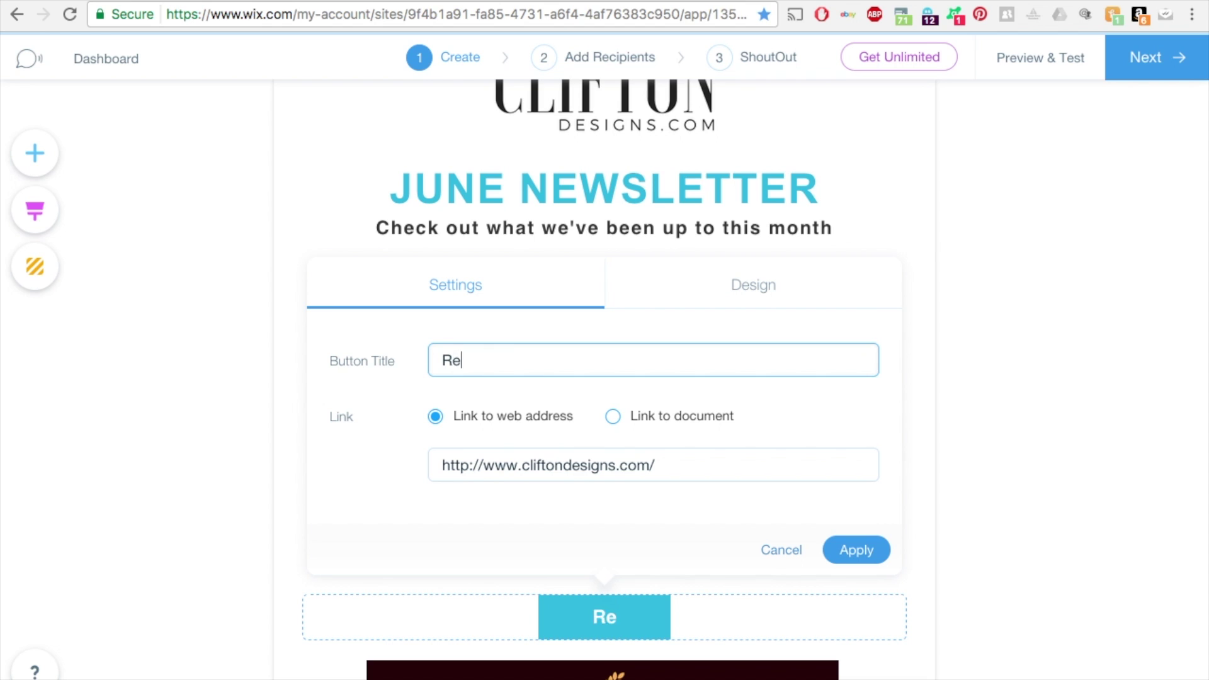
{"action": "type", "text": "quest A Quote"}
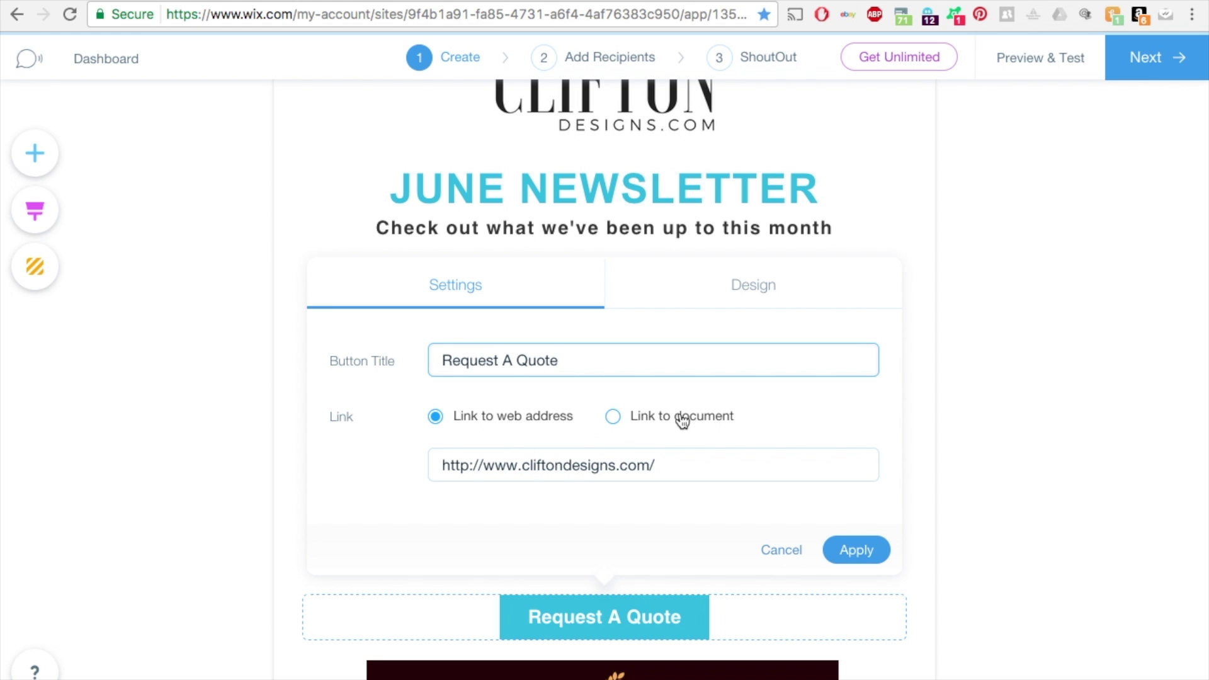
{"action": "left_click", "coordinate": [855, 550]}
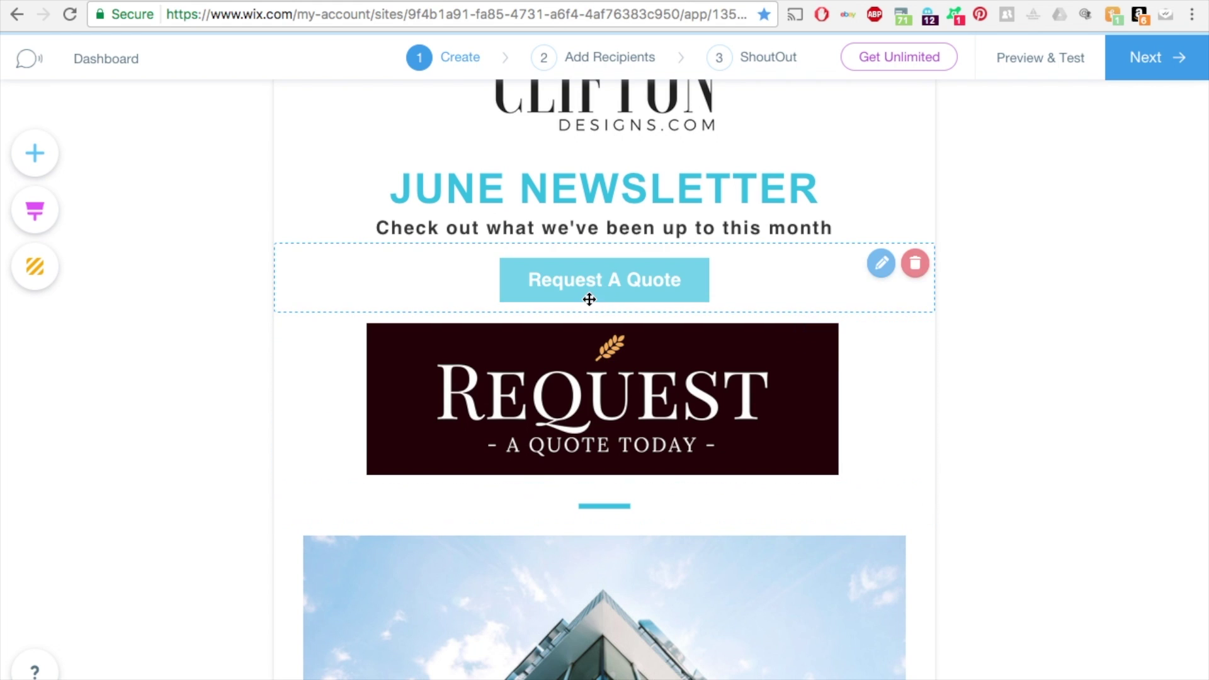
{"action": "left_click_drag", "start_coordinate": [575, 312], "coordinate": [575, 427]}
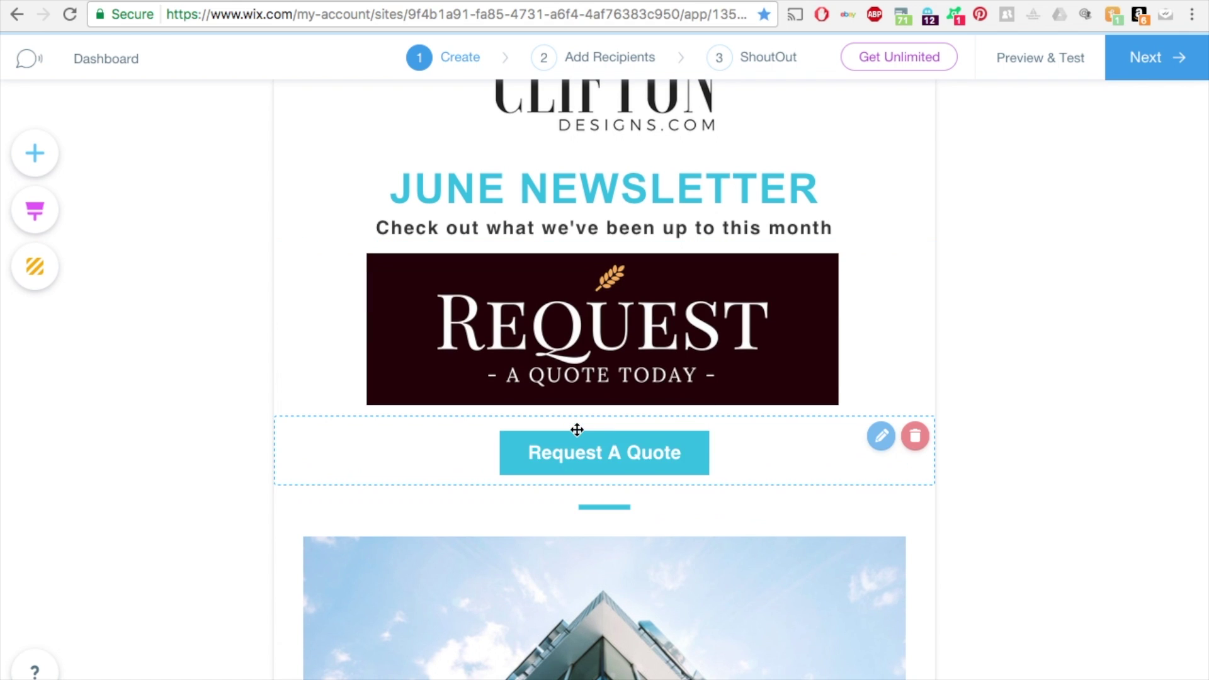
{"action": "left_click", "coordinate": [35, 153]}
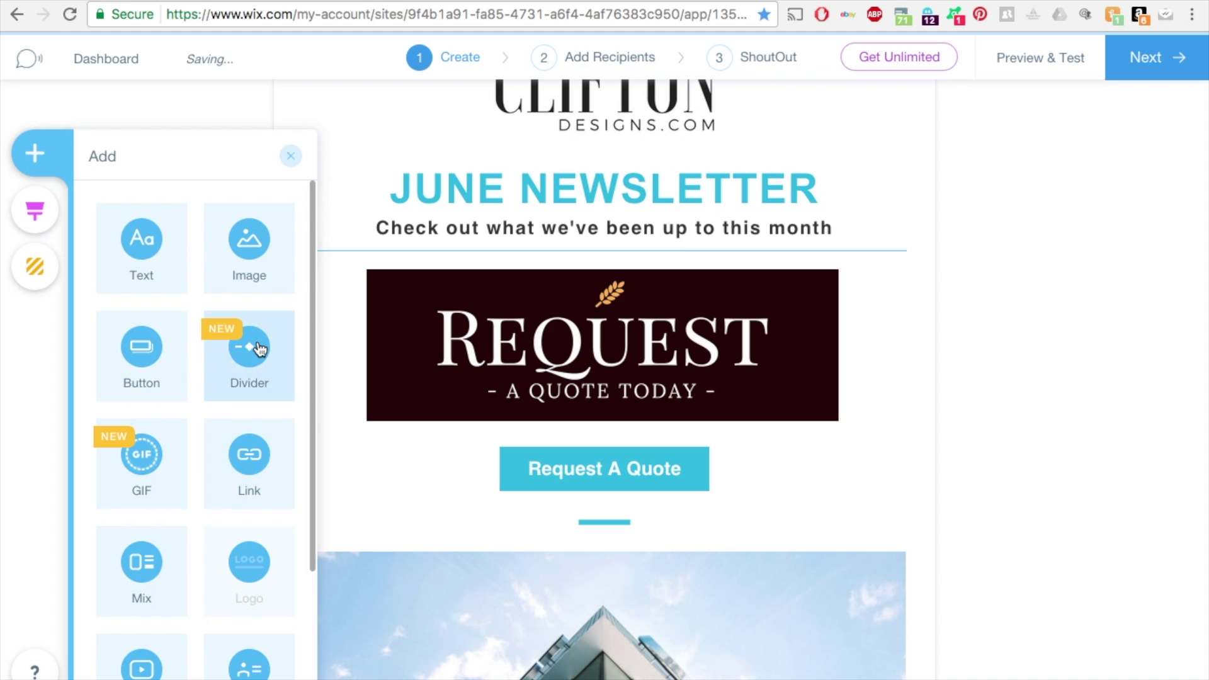
- Insert a dotted #333333 divider above the REQUEST image
{"action": "left_click_drag", "start_coordinate": [257, 345], "coordinate": [504, 418]}
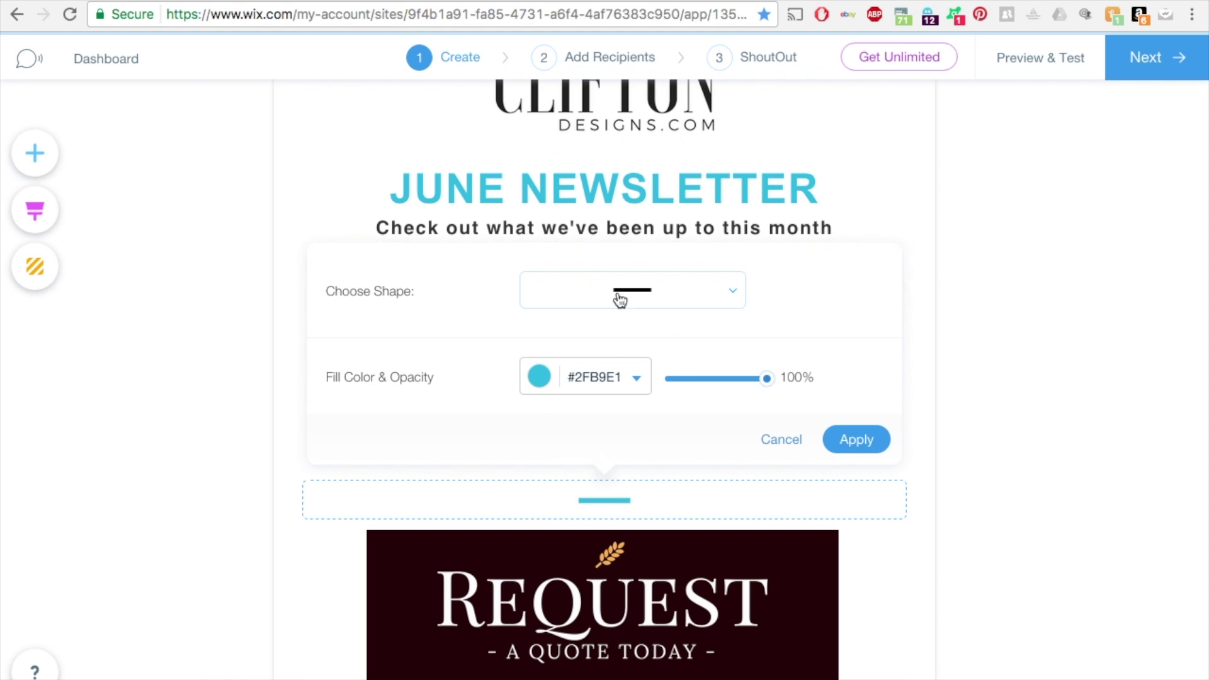
{"action": "left_click", "coordinate": [646, 295]}
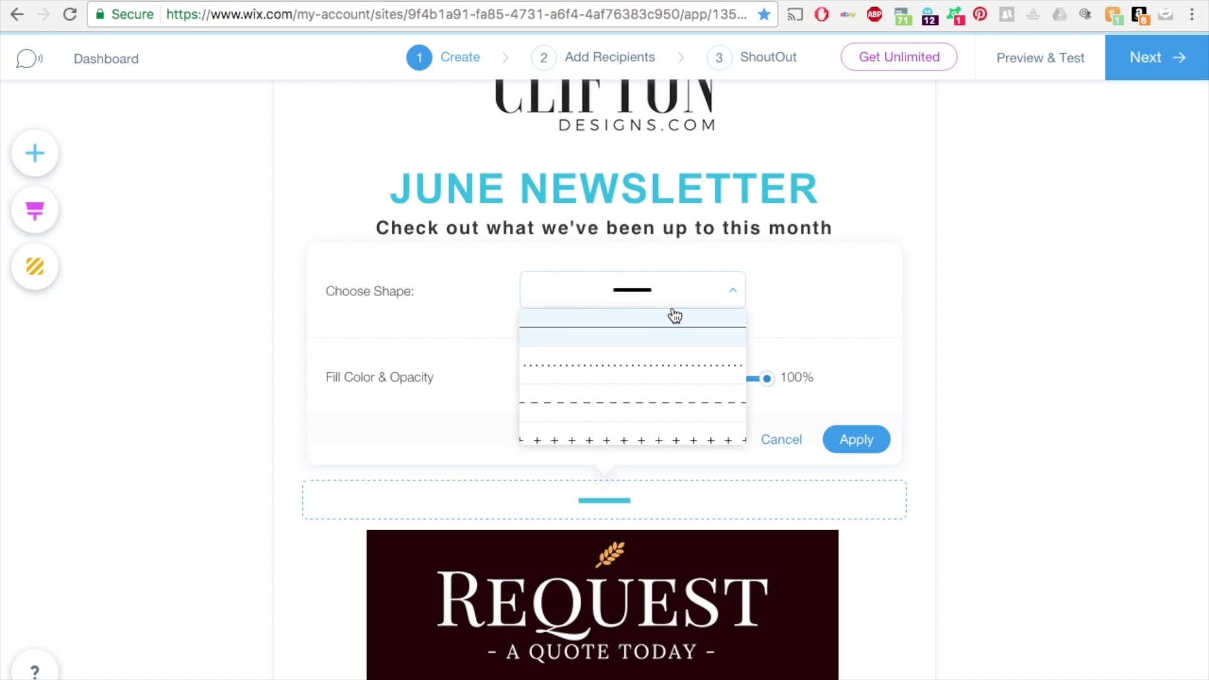
{"action": "left_click", "coordinate": [722, 298]}
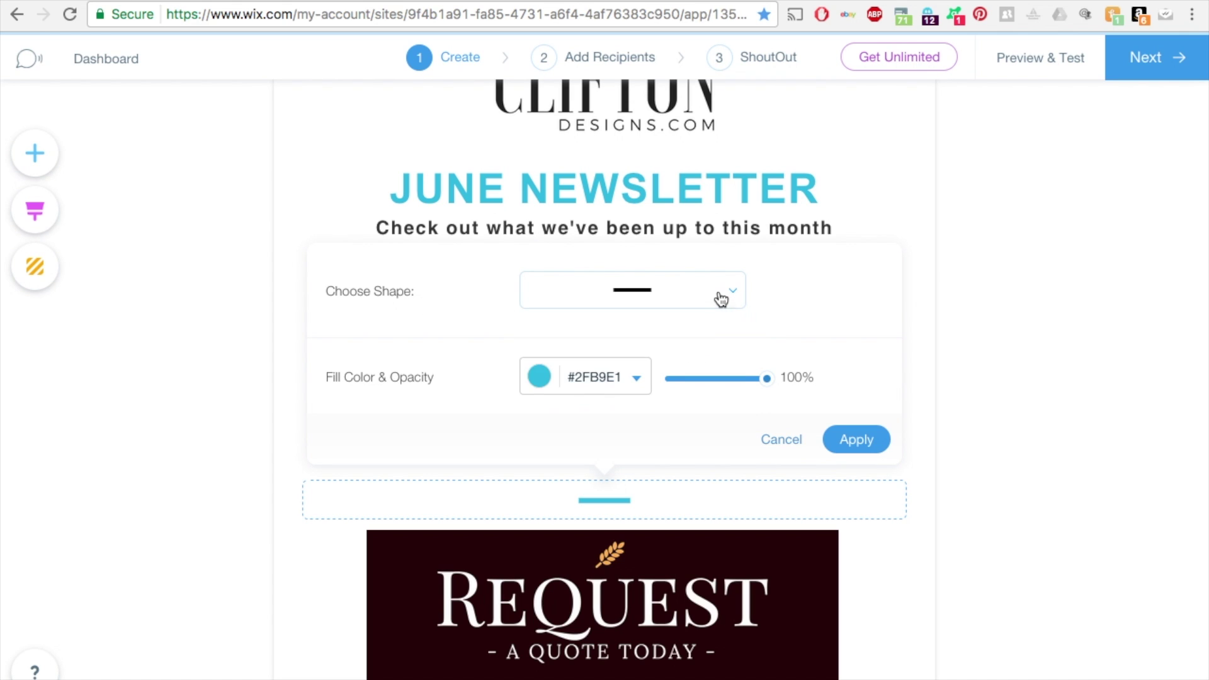
{"action": "left_click", "coordinate": [722, 299]}
{"action": "scroll", "coordinate": [688, 395], "scroll_direction": "down", "scroll_amount": 3}
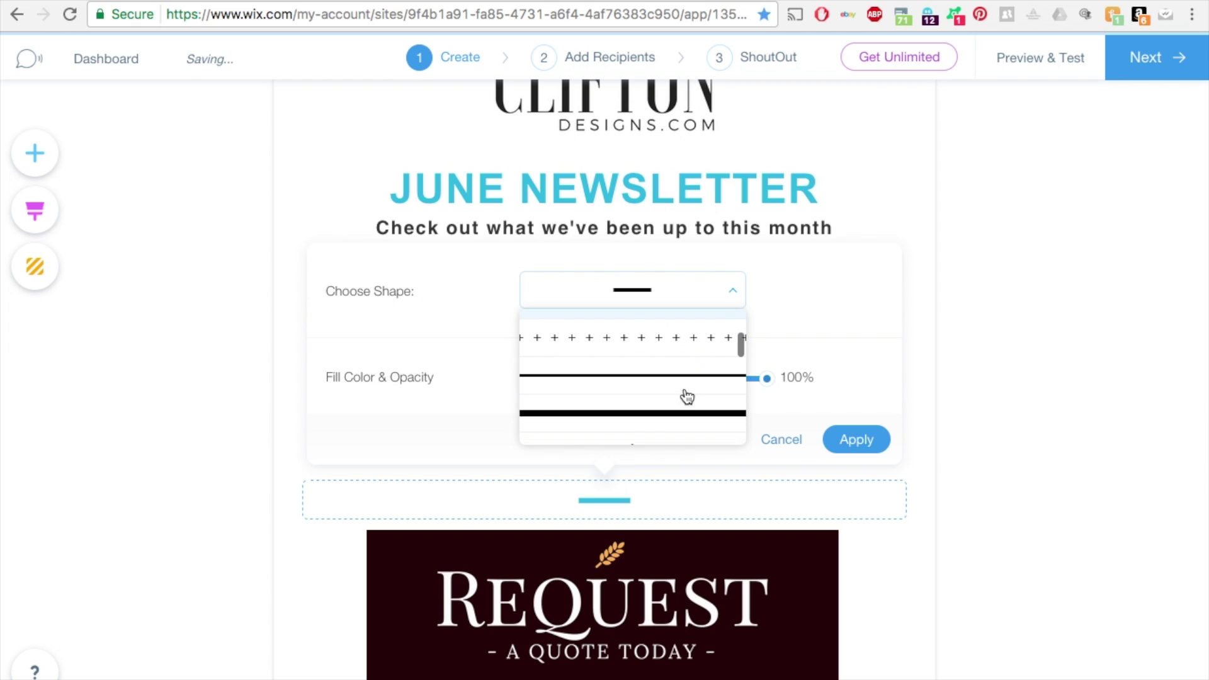
{"action": "scroll", "coordinate": [688, 395], "scroll_direction": "down", "scroll_amount": 8}
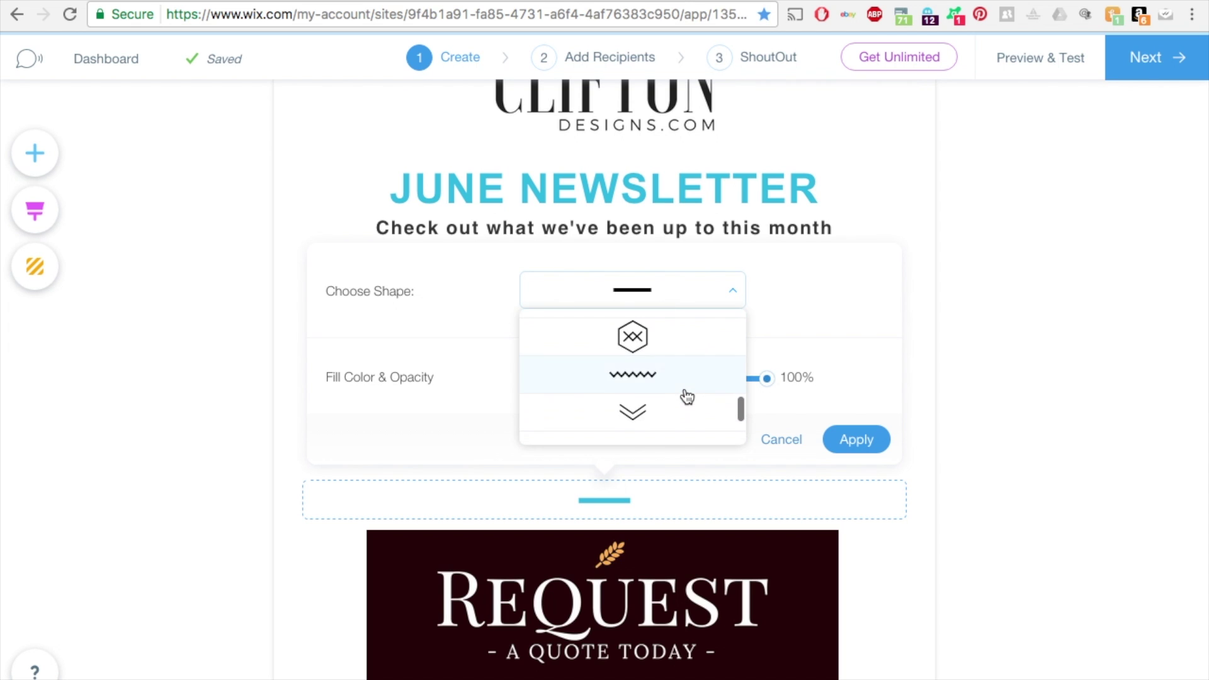
{"action": "scroll", "coordinate": [688, 395], "scroll_direction": "up", "scroll_amount": 10}
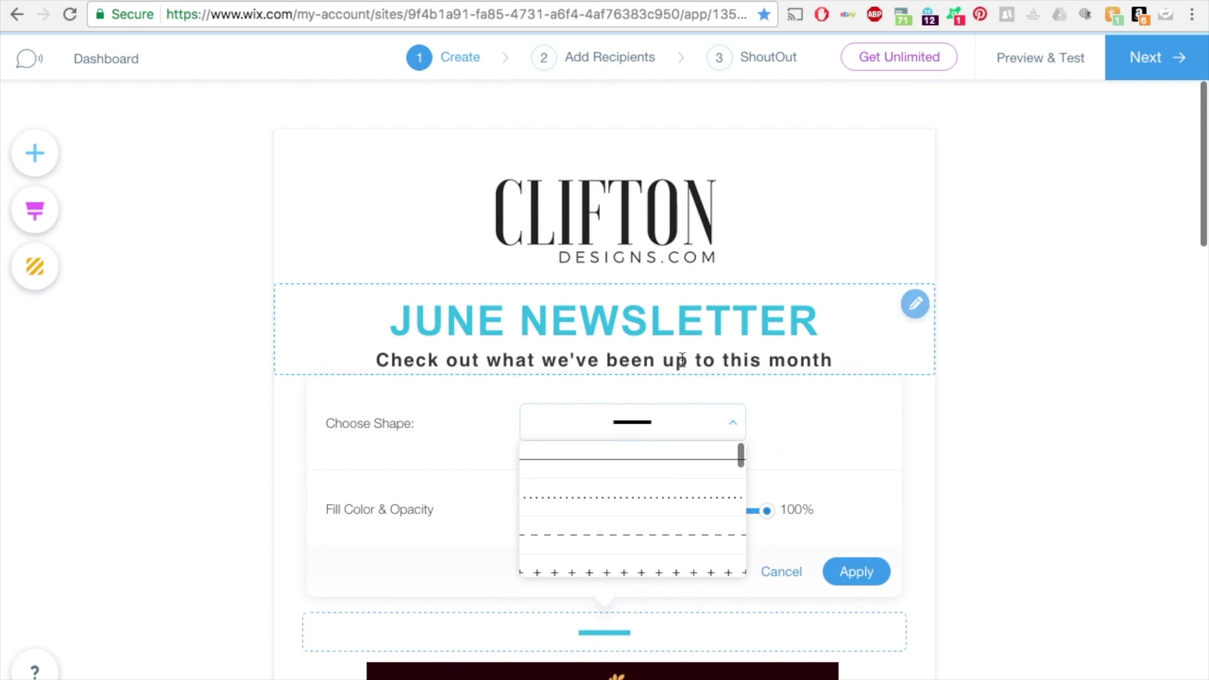
{"action": "left_click", "coordinate": [649, 501]}
{"action": "scroll", "coordinate": [674, 541], "scroll_direction": "down", "scroll_amount": 2}
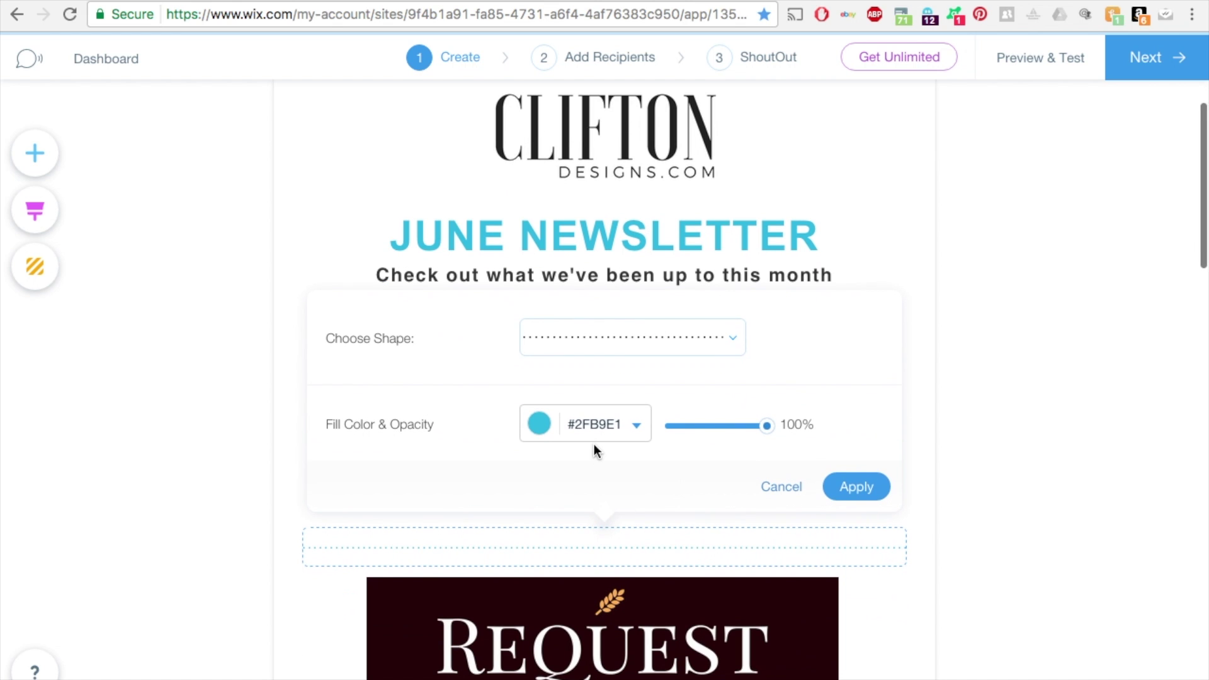
{"action": "left_click", "coordinate": [638, 426]}
{"action": "left_click", "coordinate": [737, 464]}
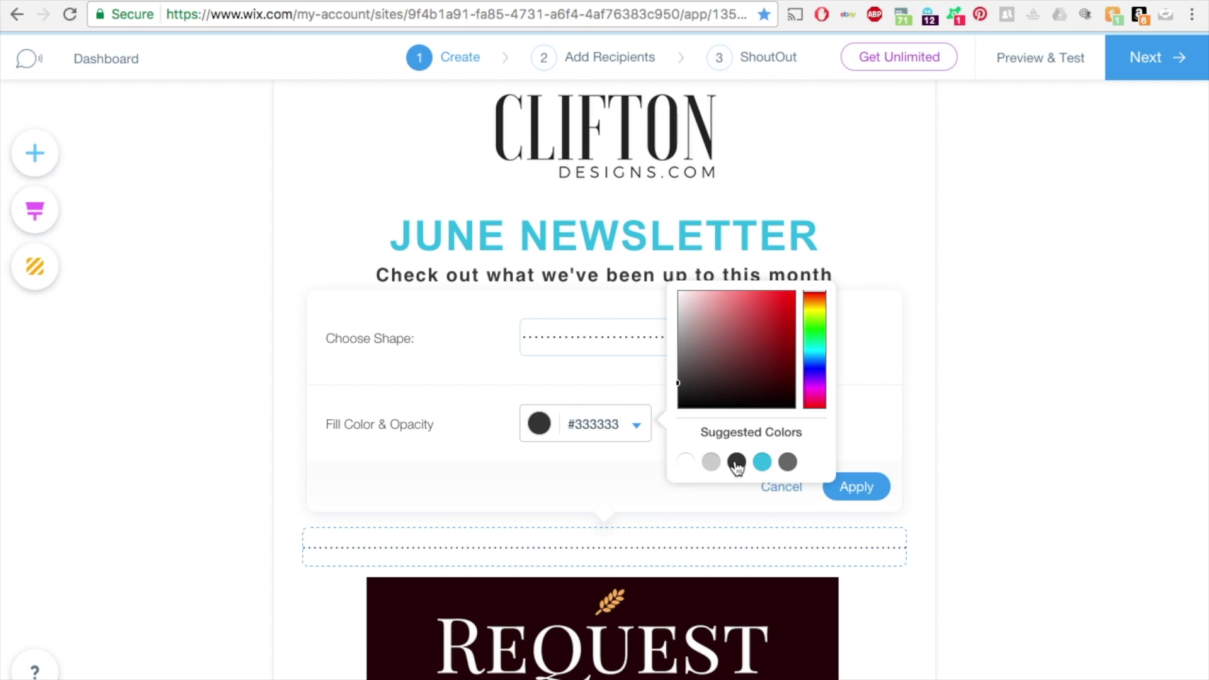
{"action": "left_click", "coordinate": [859, 494]}
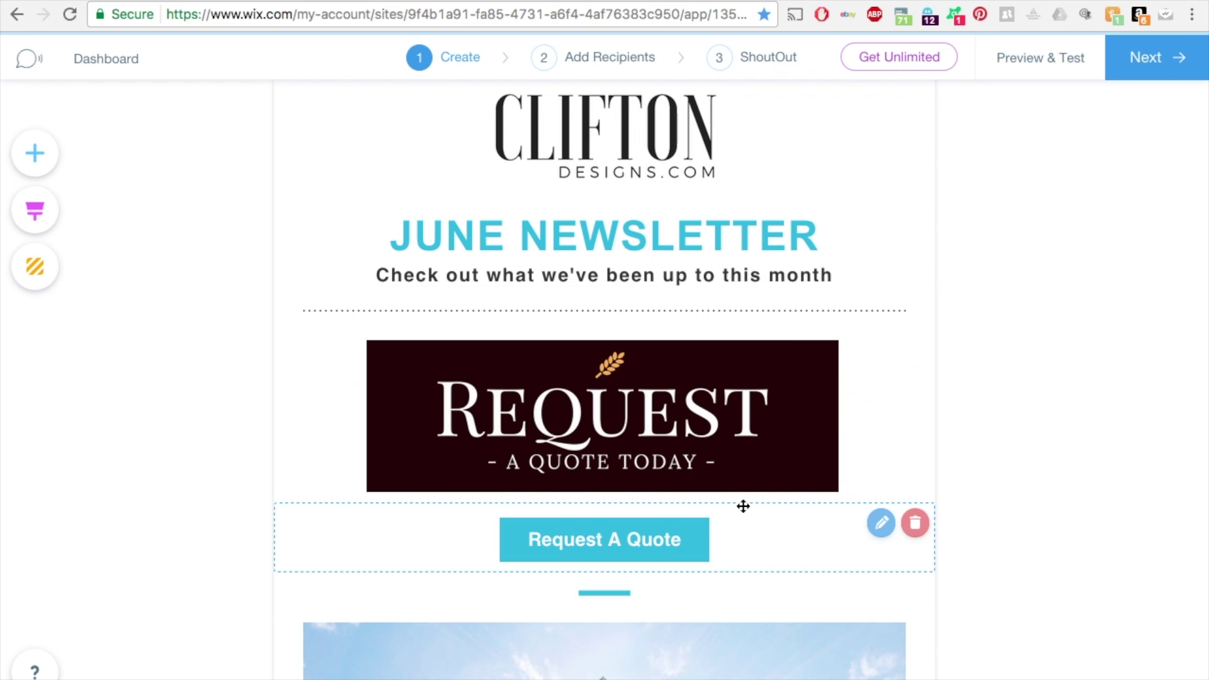
{"action": "scroll", "coordinate": [743, 506], "scroll_direction": "down", "scroll_amount": 1}
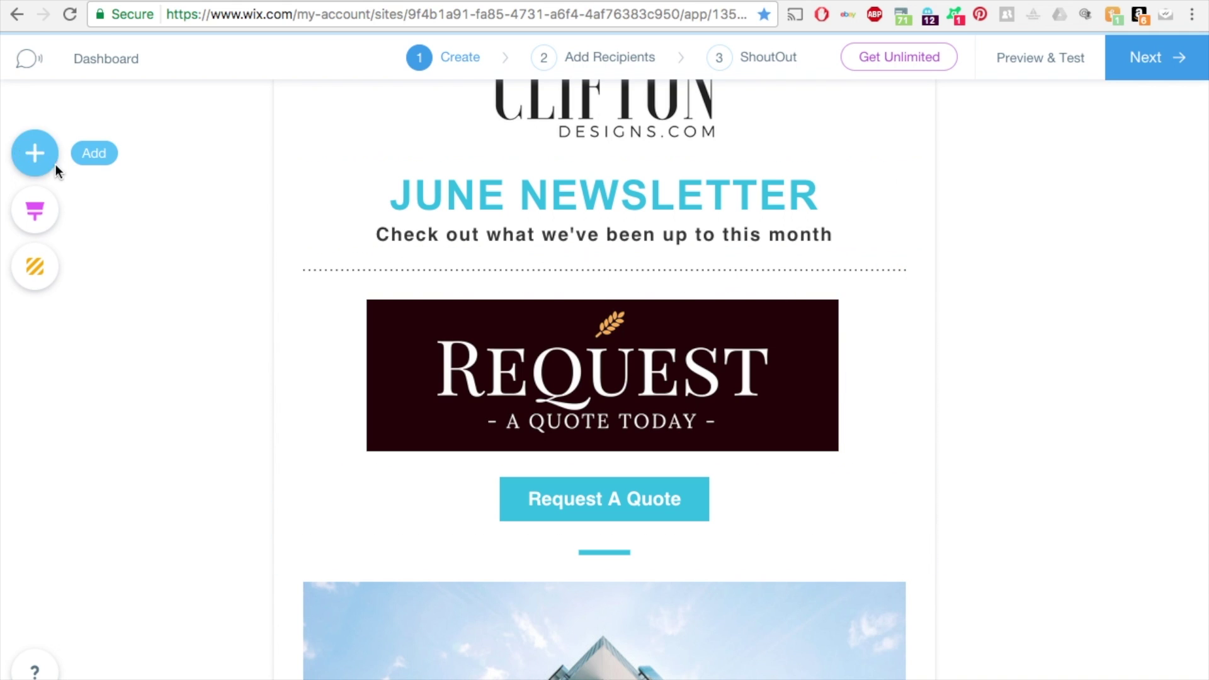
- Insert the teal MONTHLY UPDATE GIF from the Wix Collection below the subheading
{"action": "left_click", "coordinate": [34, 154]}
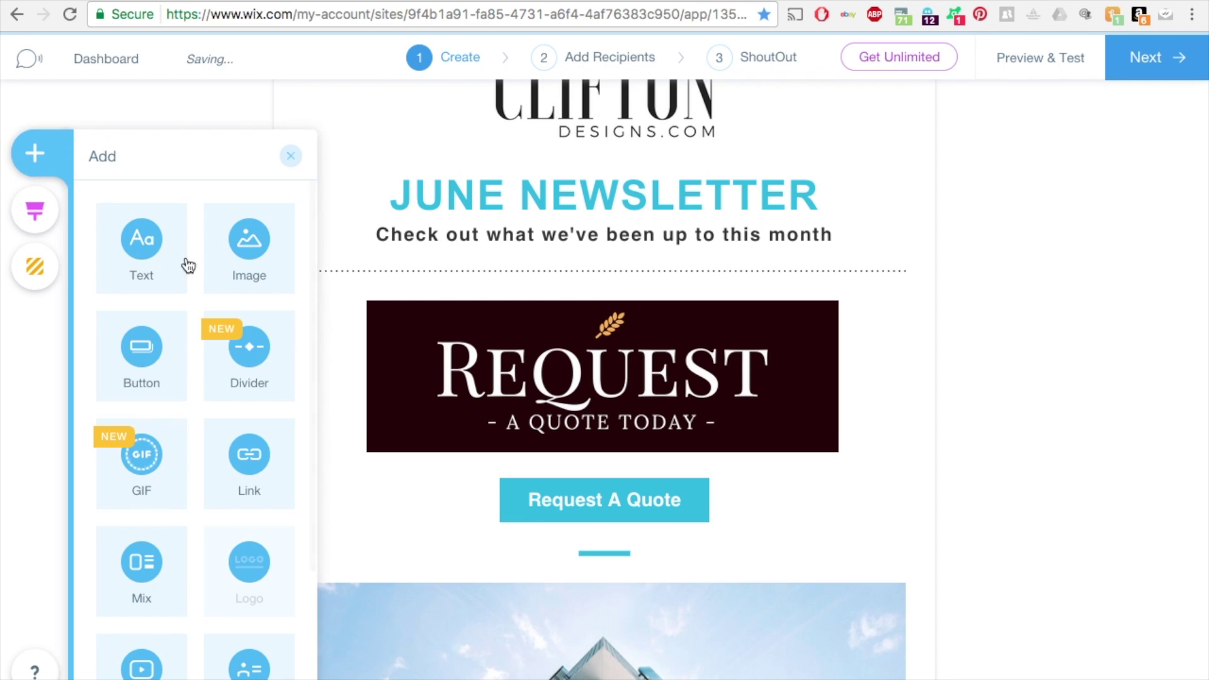
{"action": "left_click", "coordinate": [161, 461]}
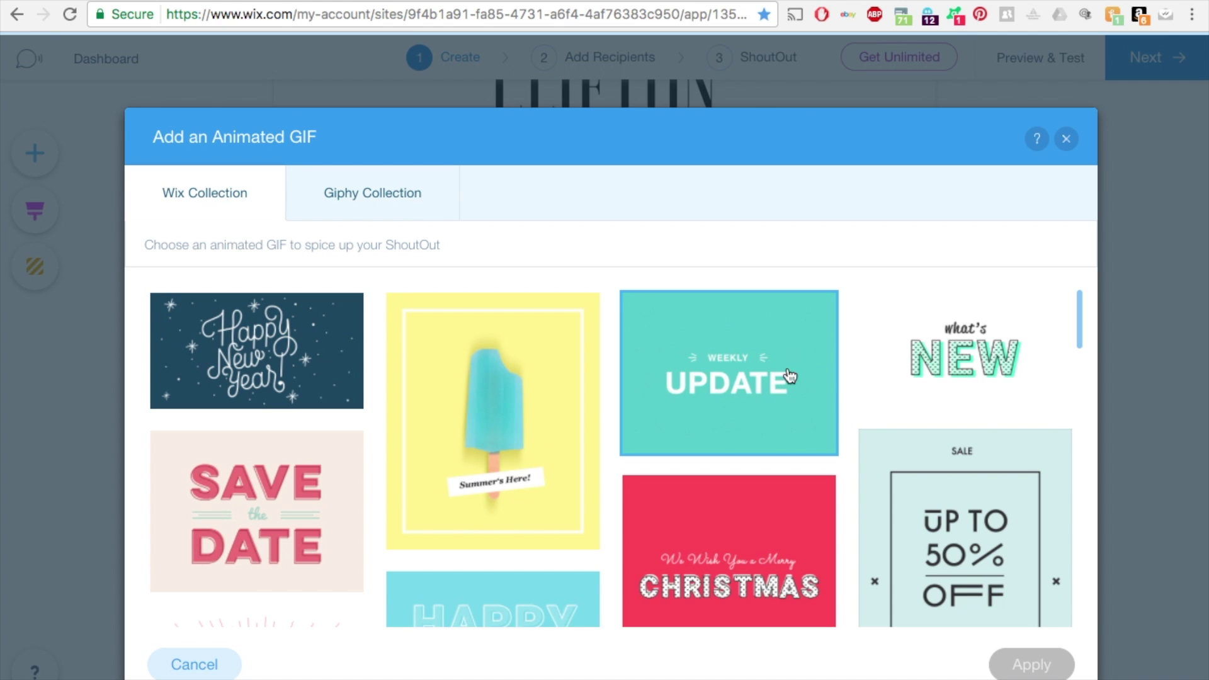
{"action": "scroll", "coordinate": [924, 579], "scroll_direction": "down", "scroll_amount": 10}
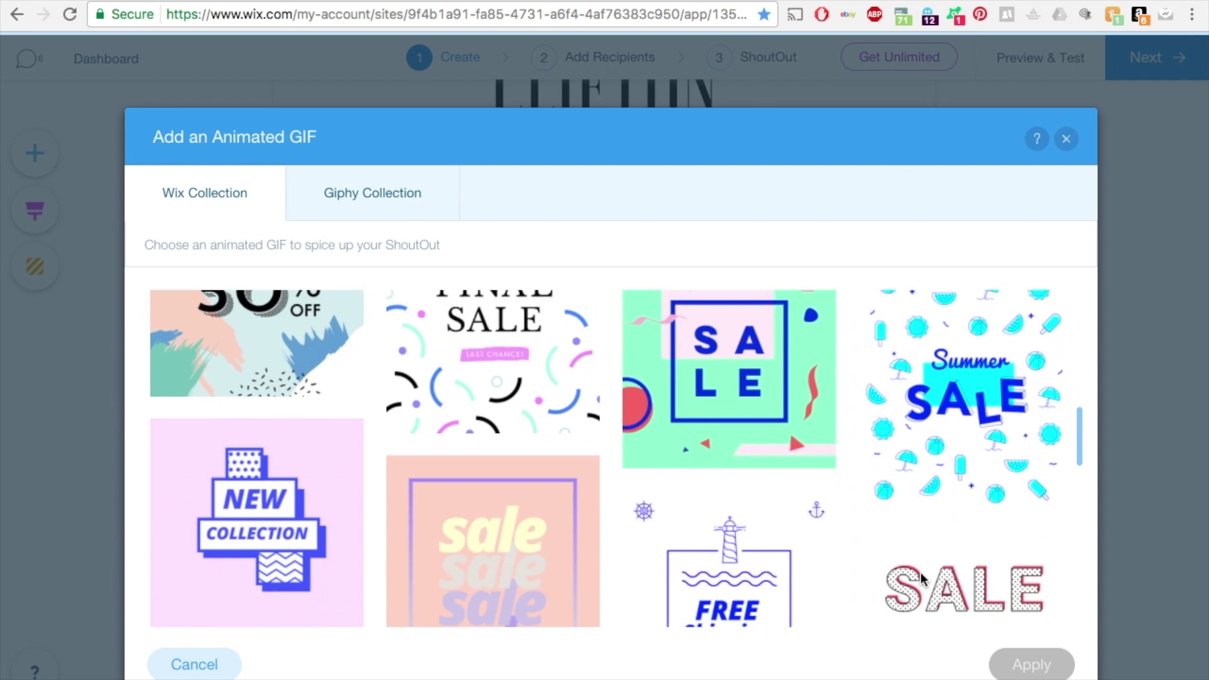
{"action": "scroll", "coordinate": [788, 360], "scroll_direction": "up", "scroll_amount": 8}
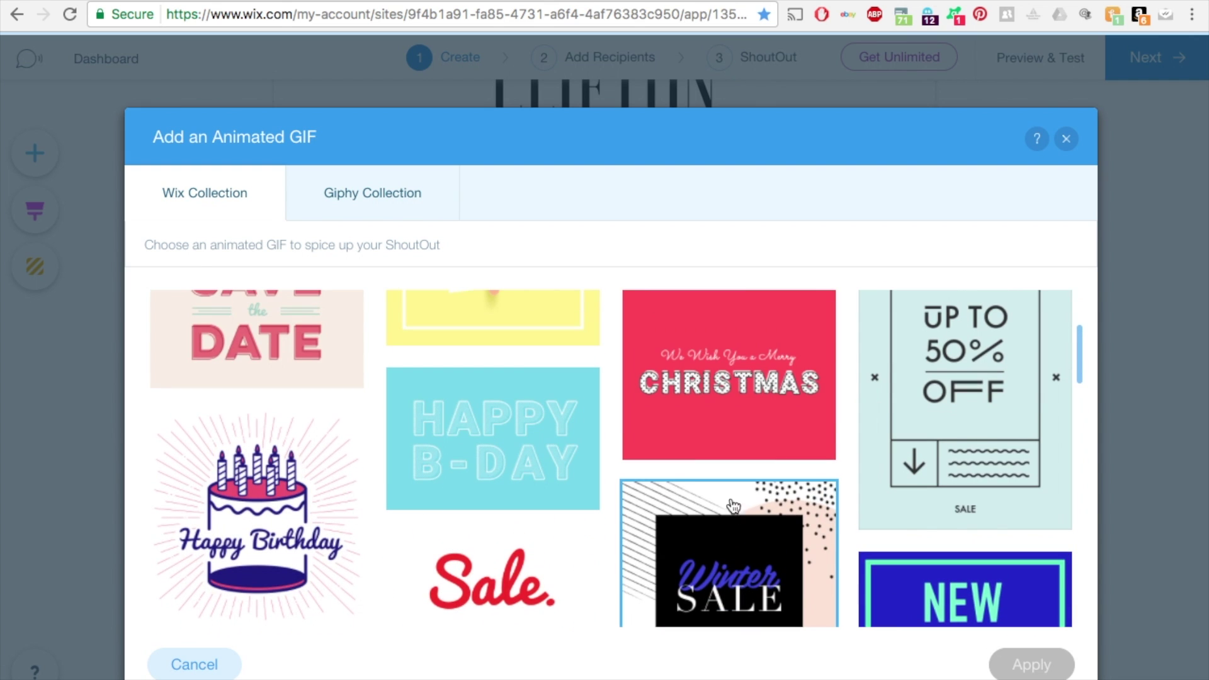
{"action": "scroll", "coordinate": [615, 432], "scroll_direction": "down", "scroll_amount": 8}
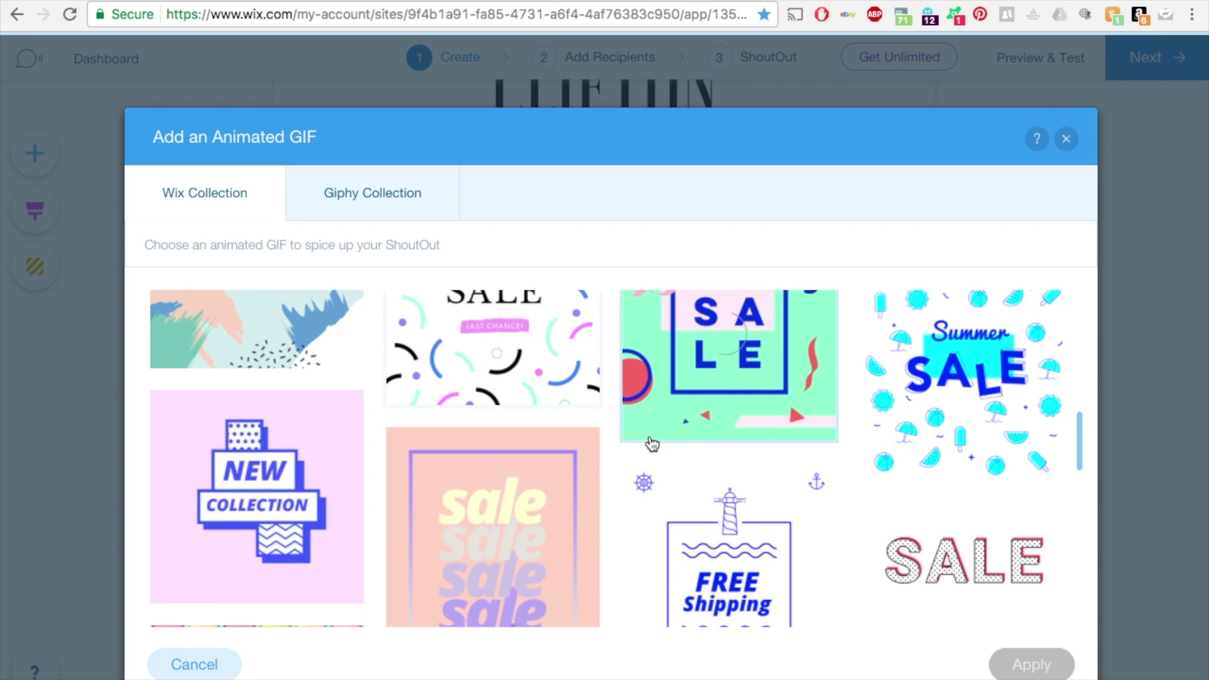
{"action": "scroll", "coordinate": [648, 439], "scroll_direction": "down", "scroll_amount": 8}
{"action": "scroll", "coordinate": [458, 454], "scroll_direction": "down", "scroll_amount": 2}
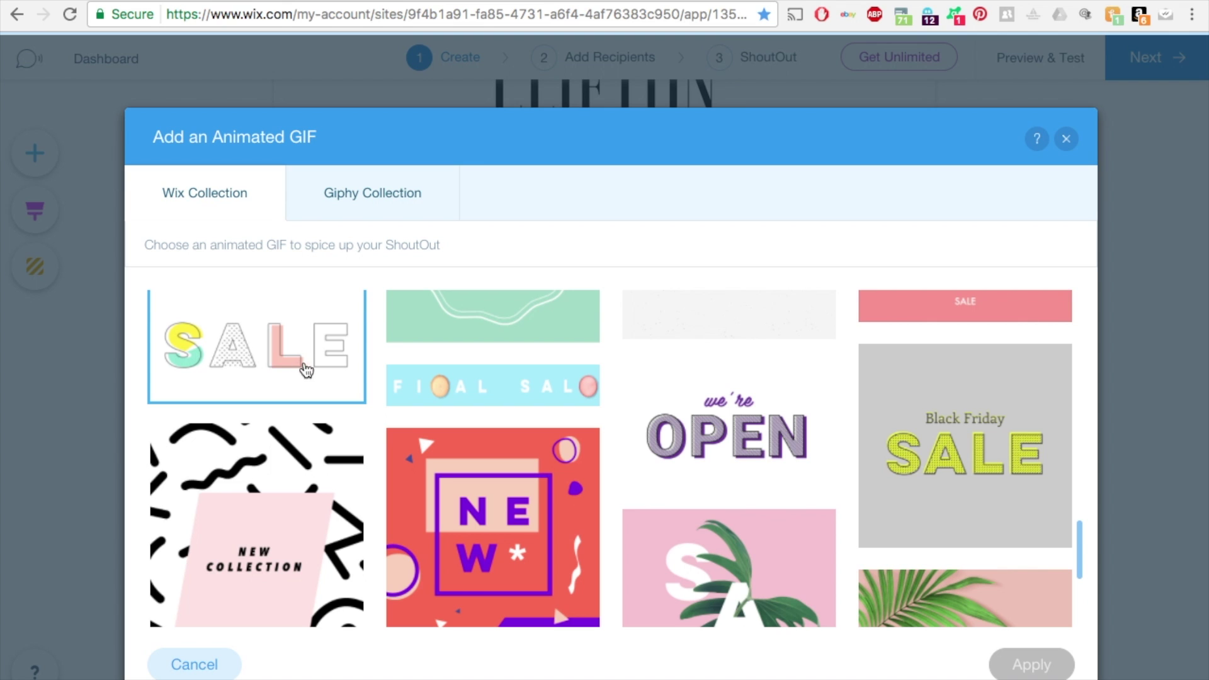
{"action": "scroll", "coordinate": [591, 463], "scroll_direction": "down", "scroll_amount": 5}
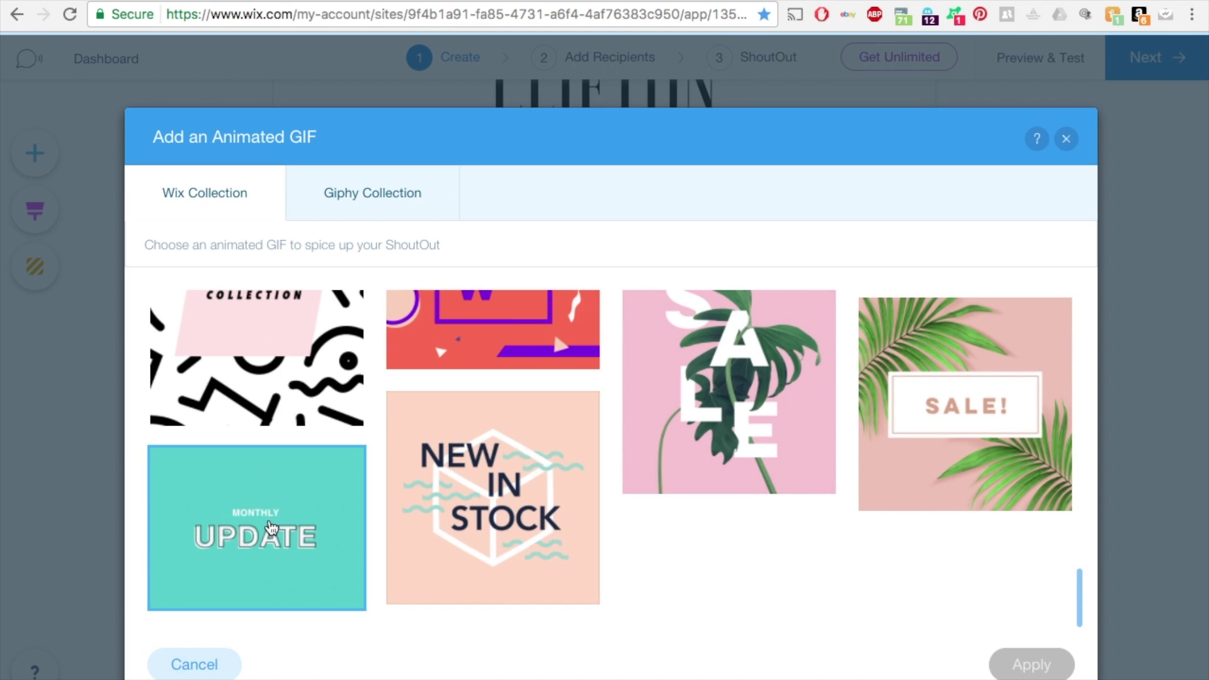
{"action": "left_click", "coordinate": [272, 528]}
{"action": "left_click", "coordinate": [1008, 671]}
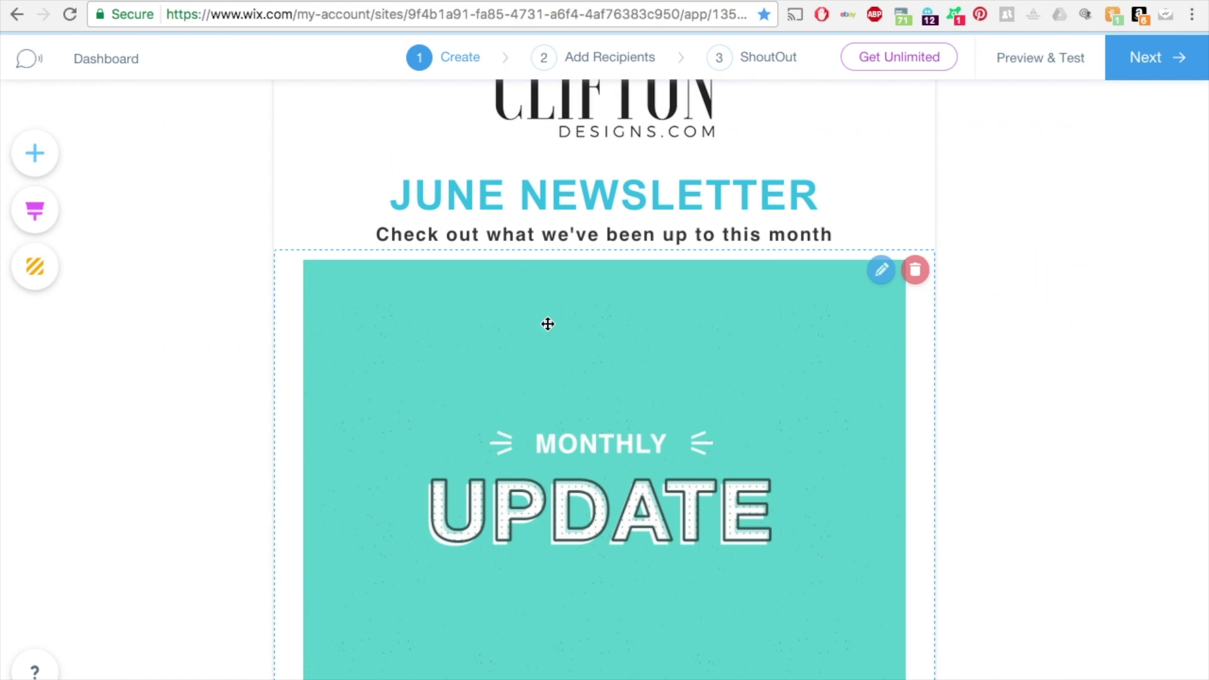
{"action": "scroll", "coordinate": [559, 399], "scroll_direction": "down", "scroll_amount": 6}
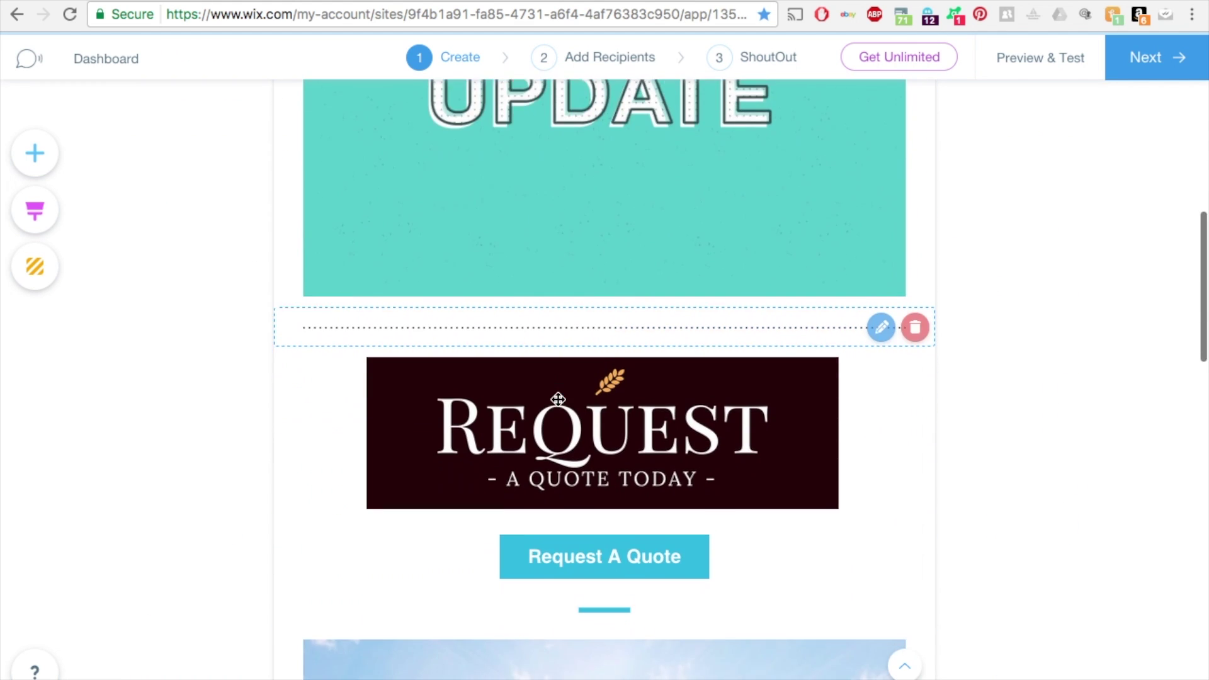
{"action": "left_click", "coordinate": [34, 153]}
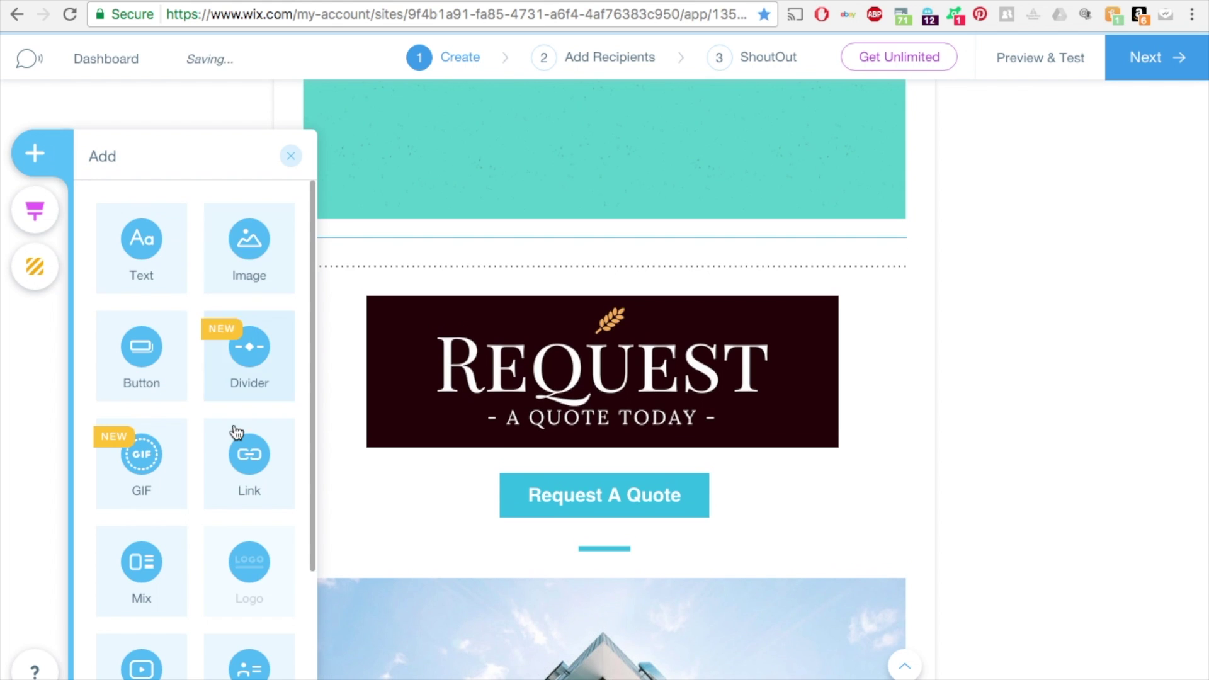
{"action": "scroll", "coordinate": [237, 432], "scroll_direction": "down", "scroll_amount": 3}
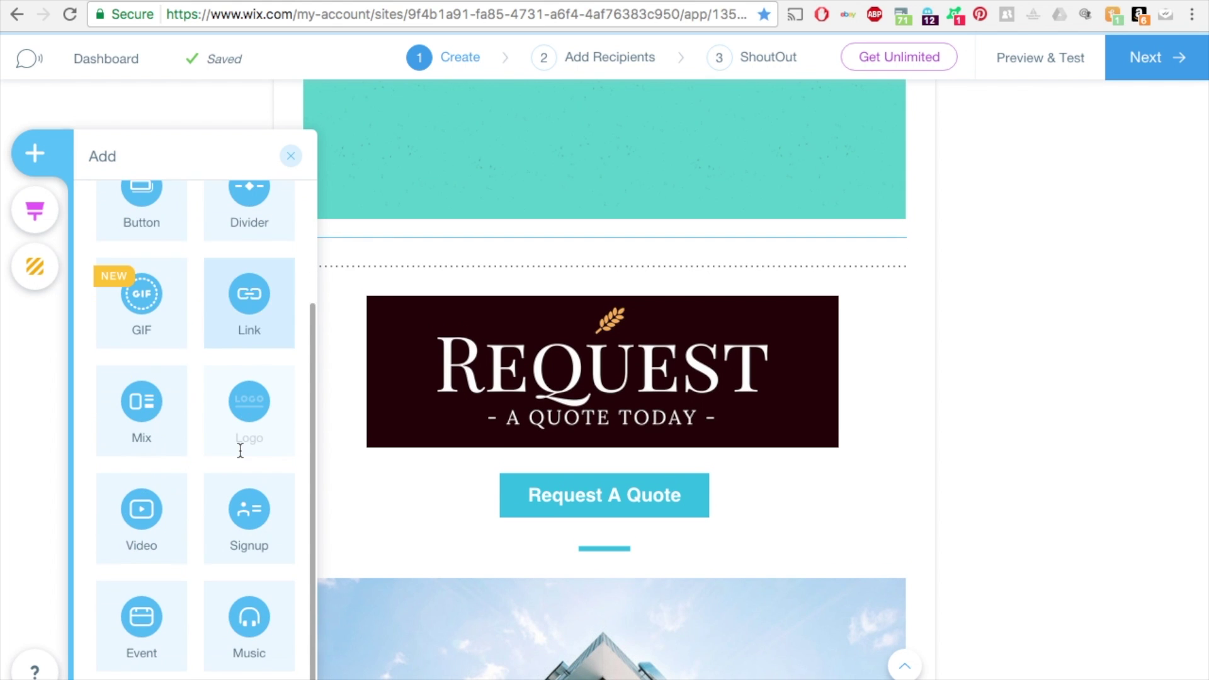
{"action": "left_click", "coordinate": [142, 409]}
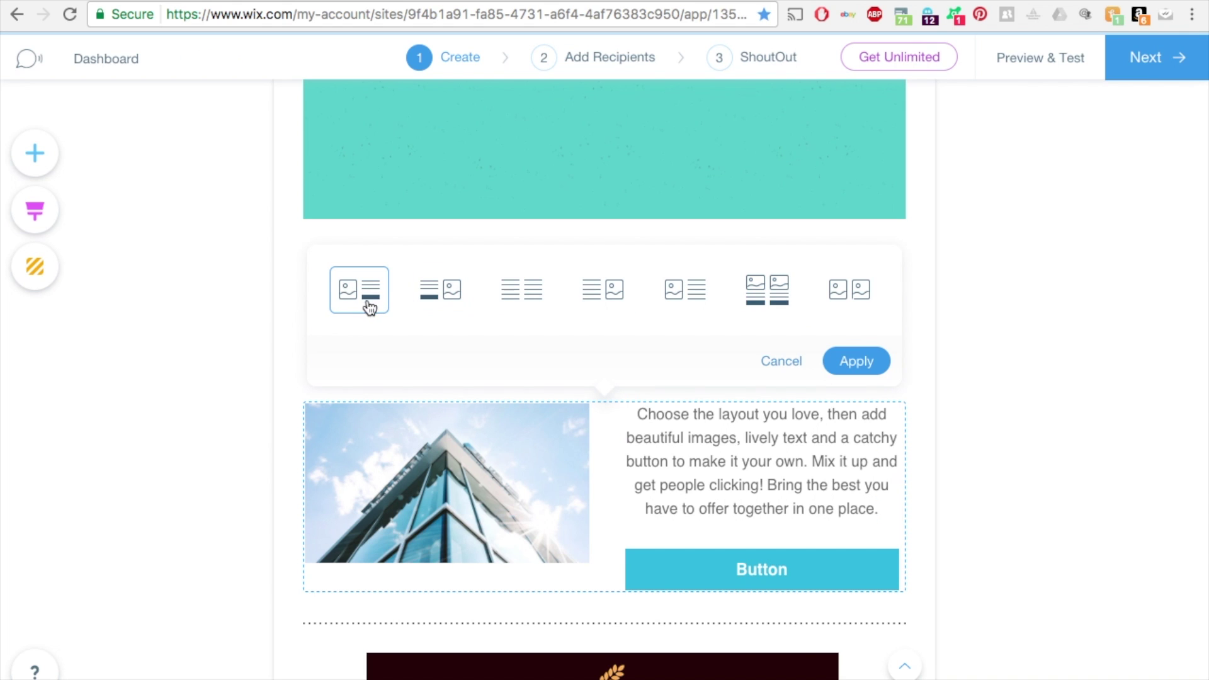
{"action": "left_click", "coordinate": [438, 300]}
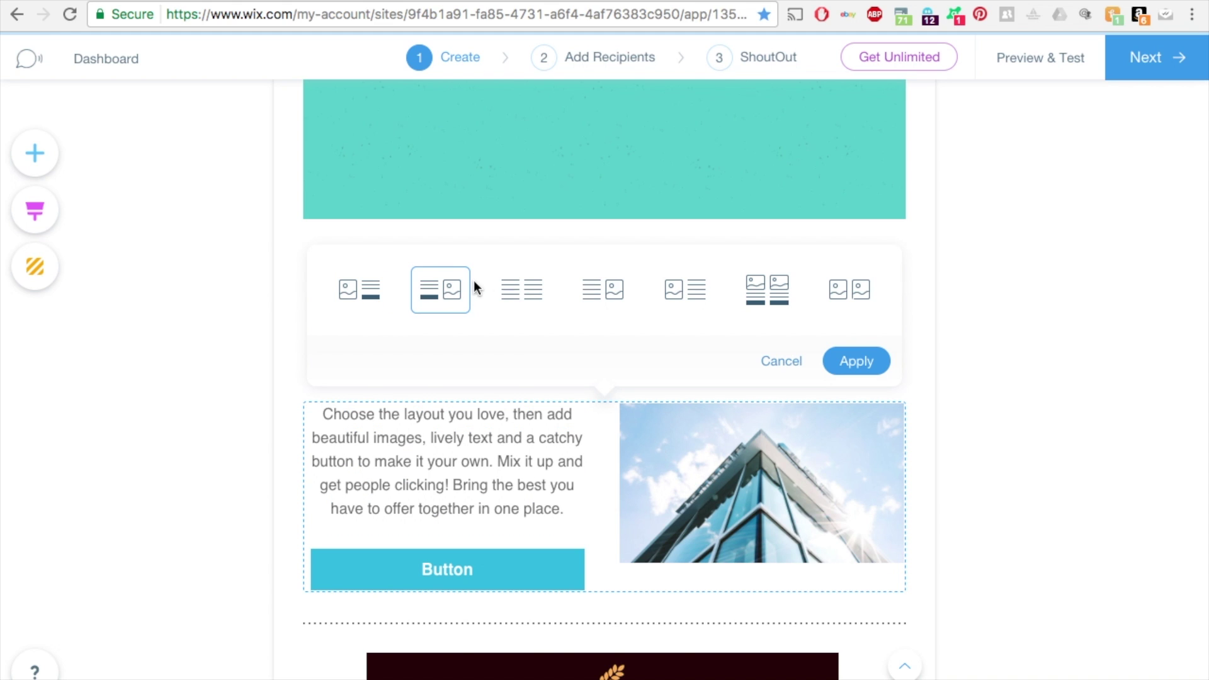
{"action": "left_click", "coordinate": [533, 293]}
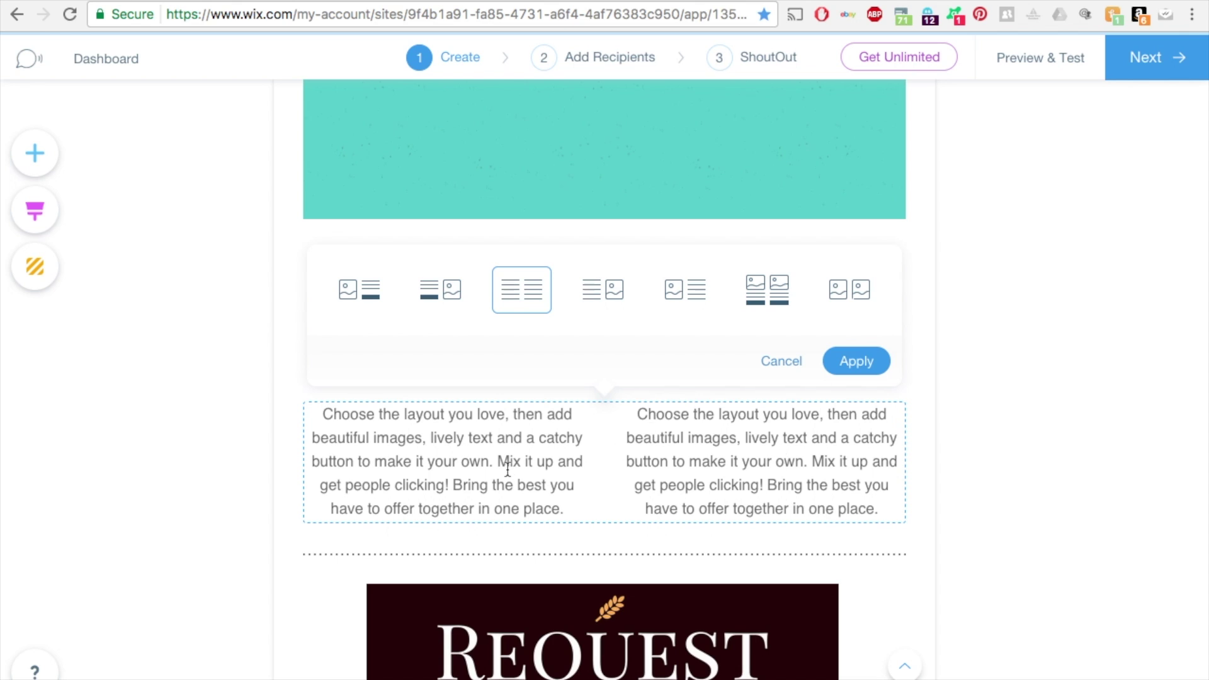
{"action": "left_click", "coordinate": [603, 300]}
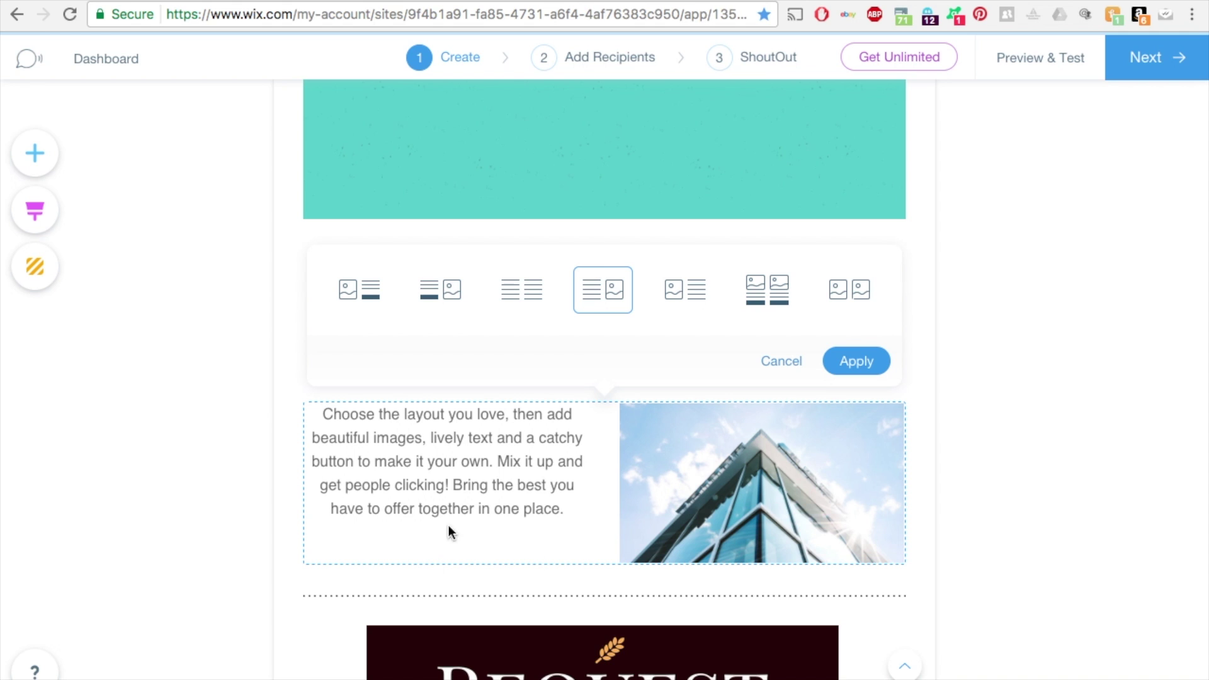
{"action": "left_click", "coordinate": [365, 291]}
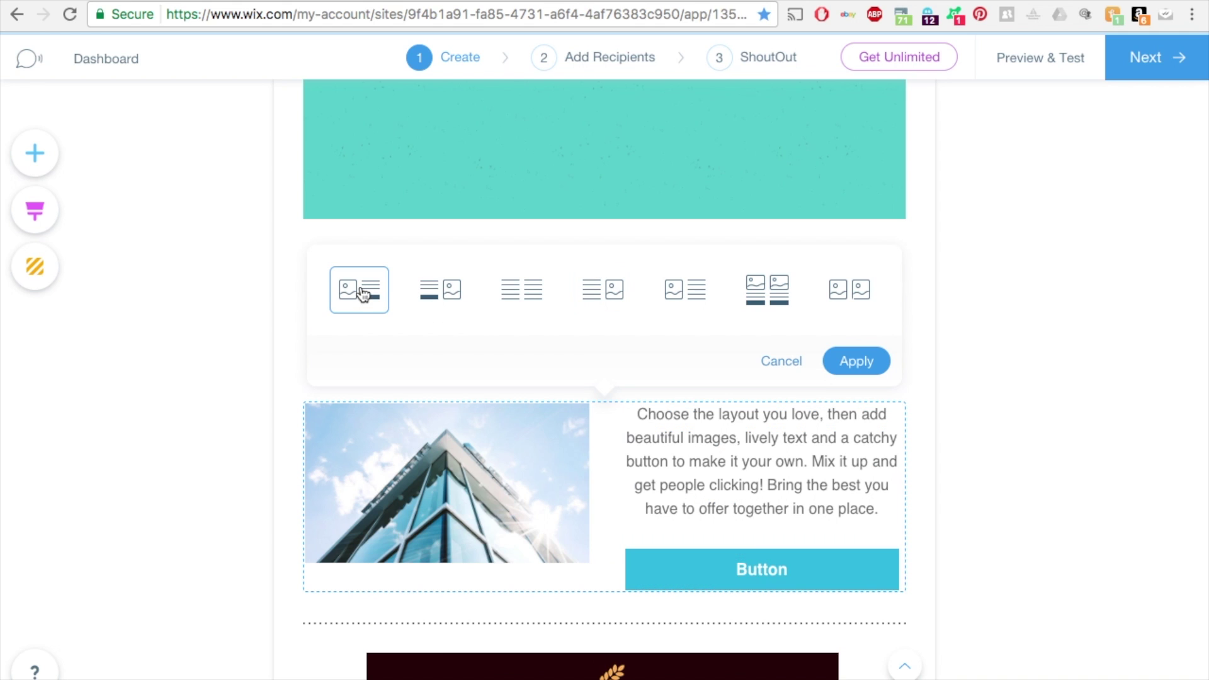
{"action": "left_click", "coordinate": [592, 301]}
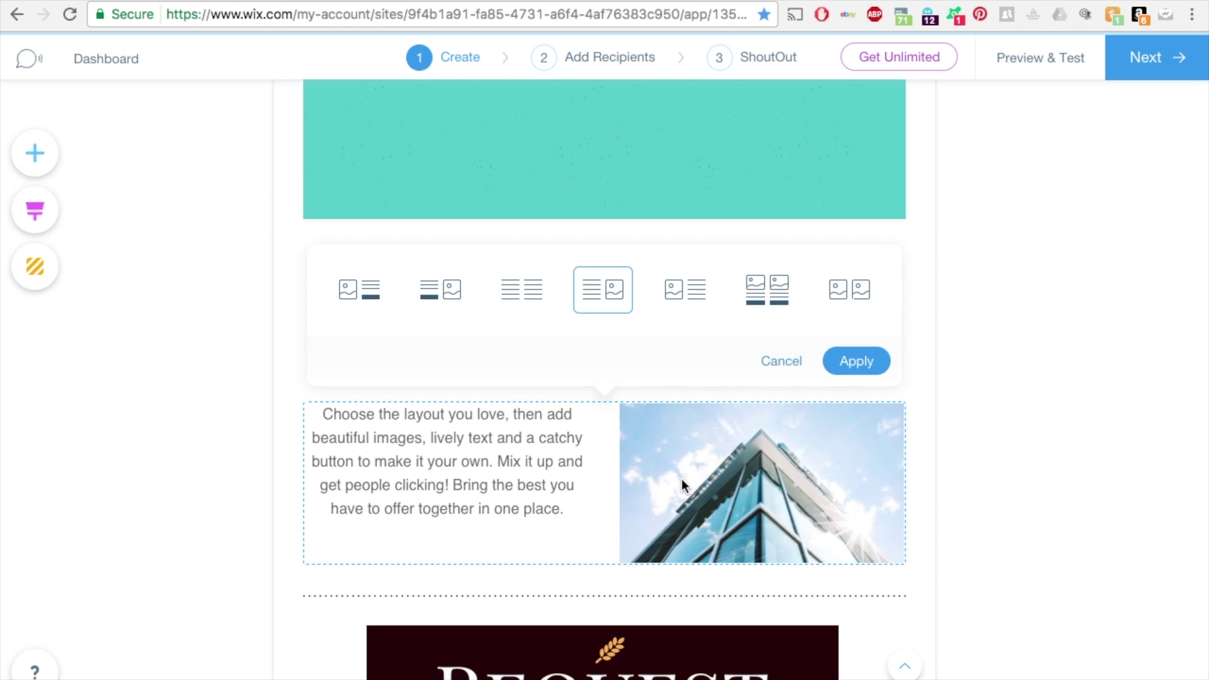
{"action": "left_click", "coordinate": [683, 290]}
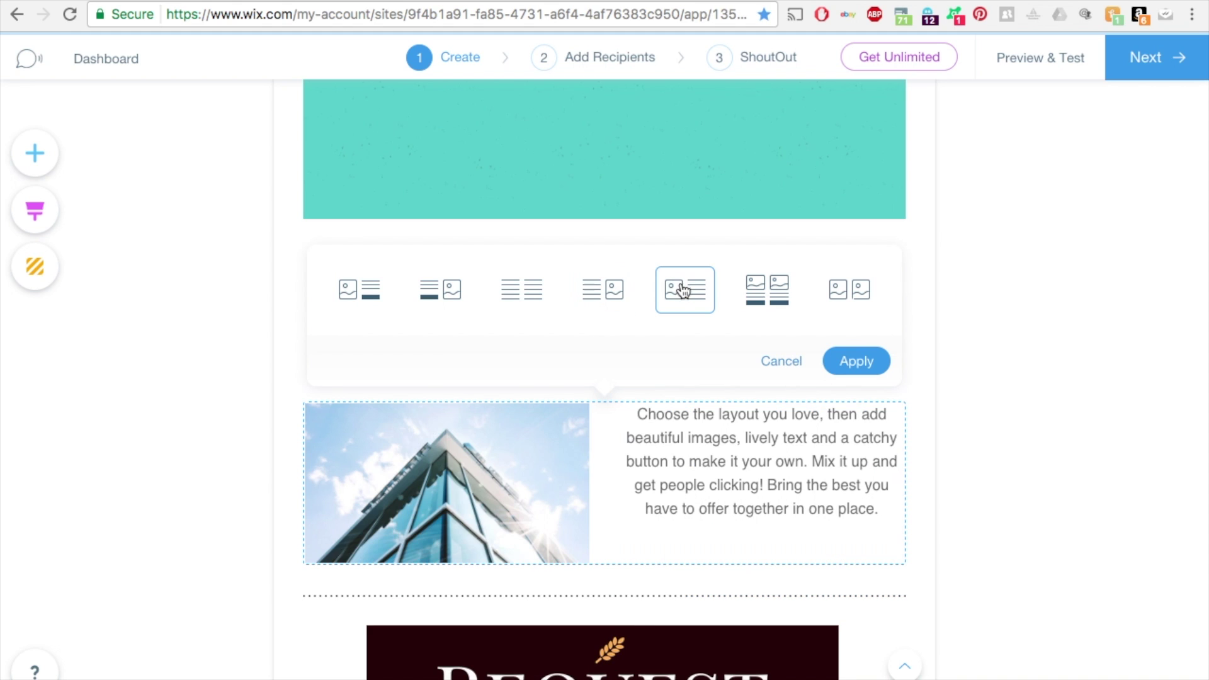
{"action": "left_click", "coordinate": [769, 301]}
{"action": "scroll", "coordinate": [641, 589], "scroll_direction": "down", "scroll_amount": 3}
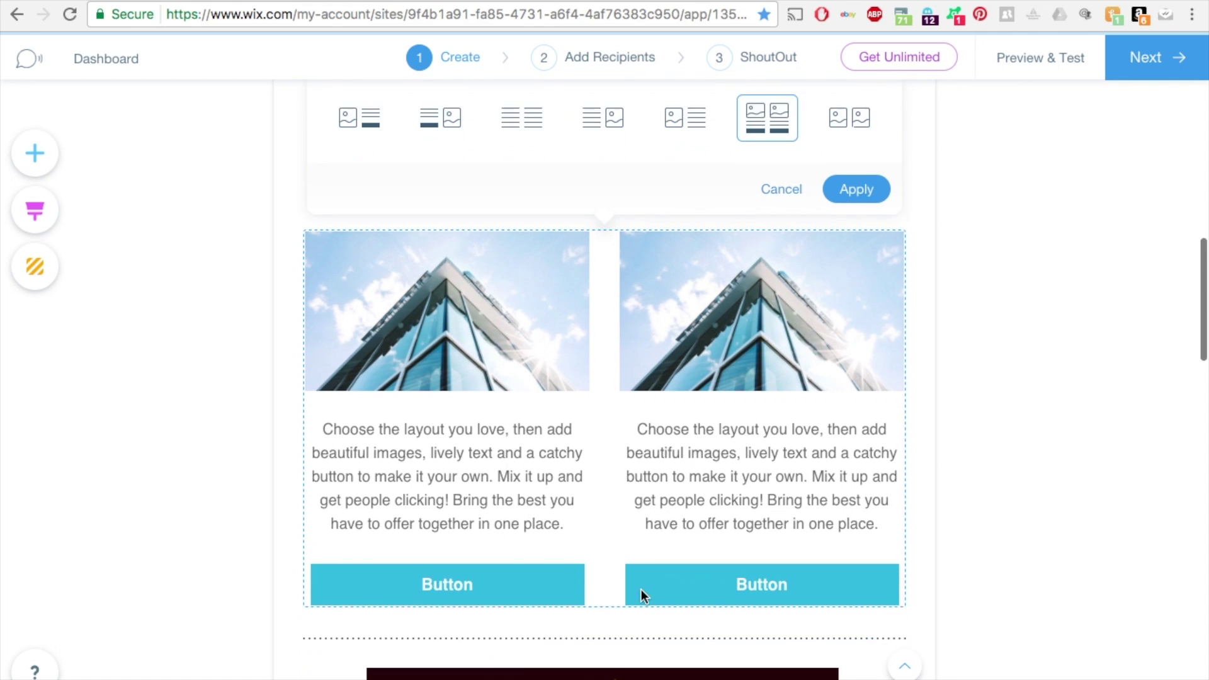
{"action": "scroll", "coordinate": [753, 466], "scroll_direction": "up", "scroll_amount": 2}
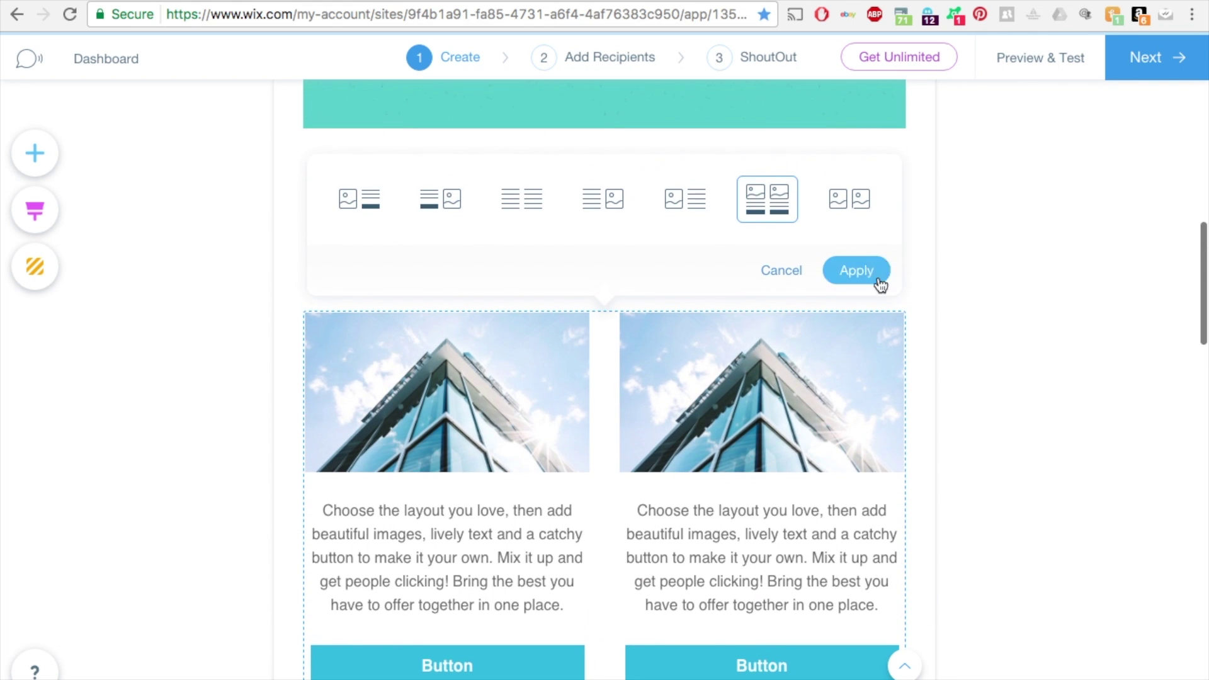
{"action": "left_click", "coordinate": [855, 205]}
{"action": "scroll", "coordinate": [788, 525], "scroll_direction": "down", "scroll_amount": 1}
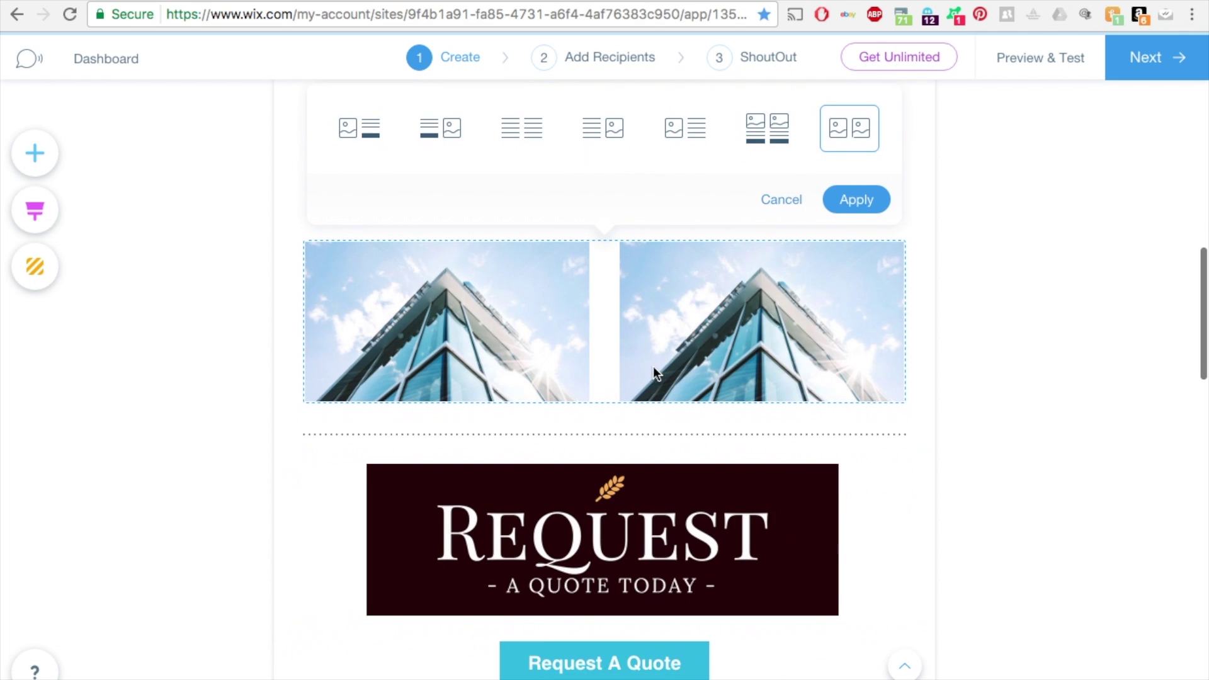
{"action": "scroll", "coordinate": [652, 365], "scroll_direction": "up", "scroll_amount": 2}
{"action": "left_click", "coordinate": [792, 339]}
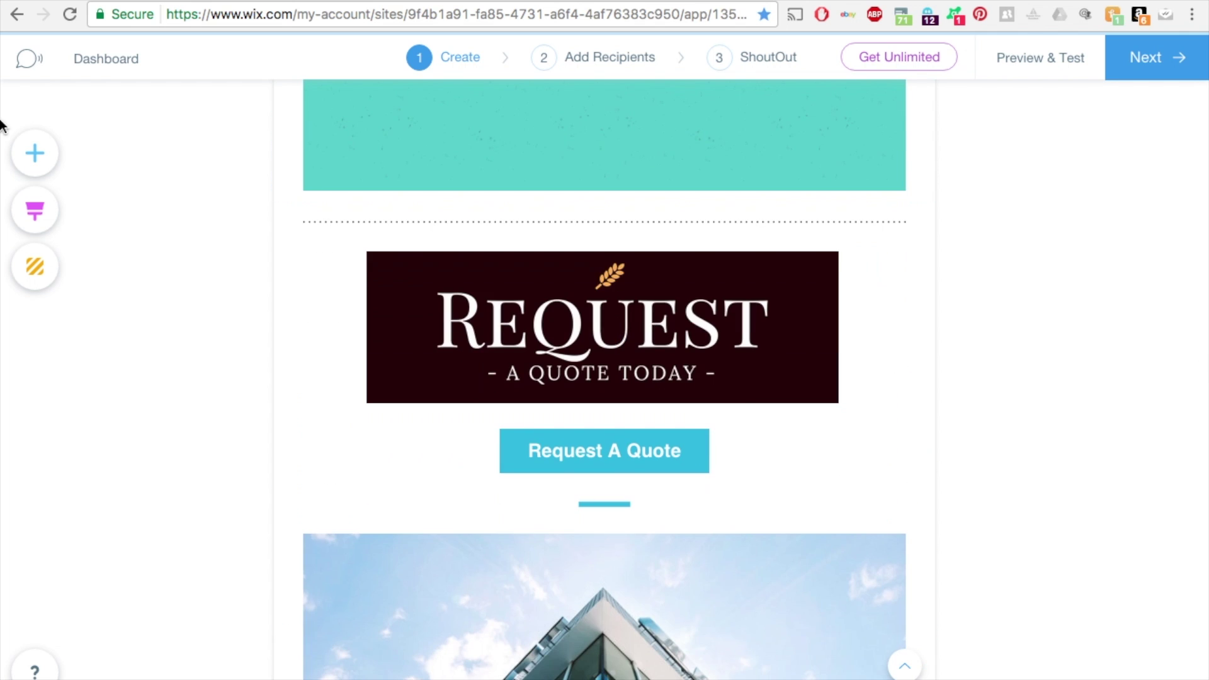
- Add a signup block and review its title, button and success message fields
{"action": "left_click", "coordinate": [44, 158]}
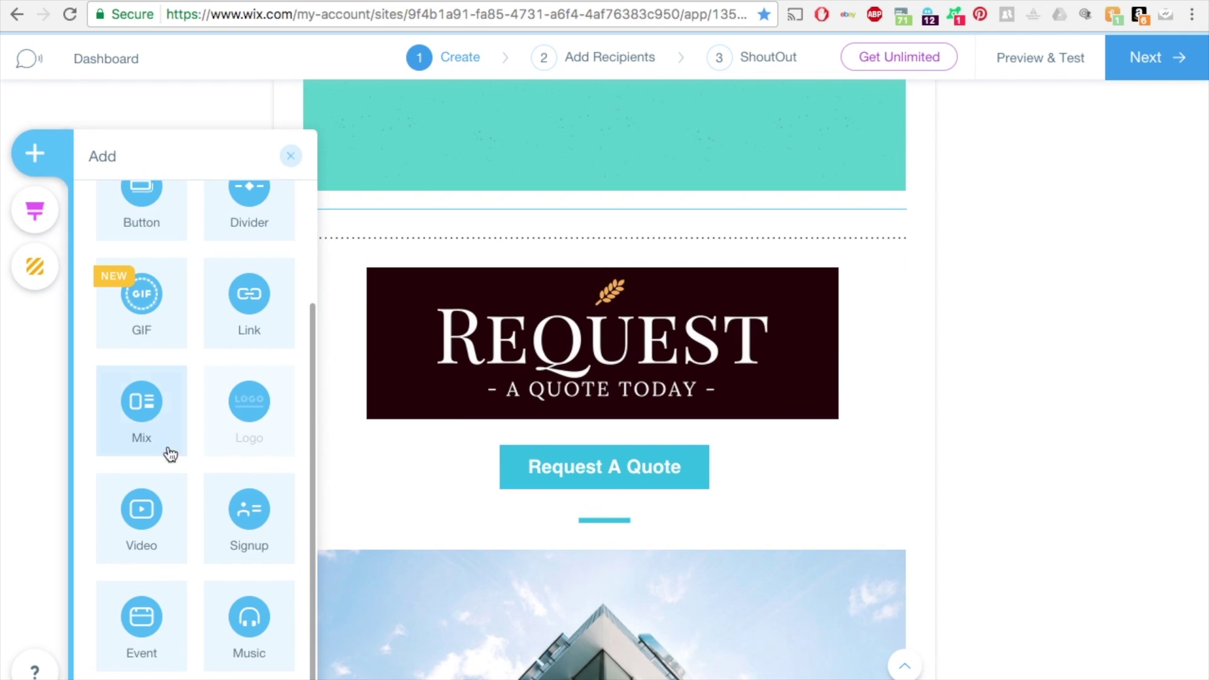
{"action": "left_click", "coordinate": [263, 533]}
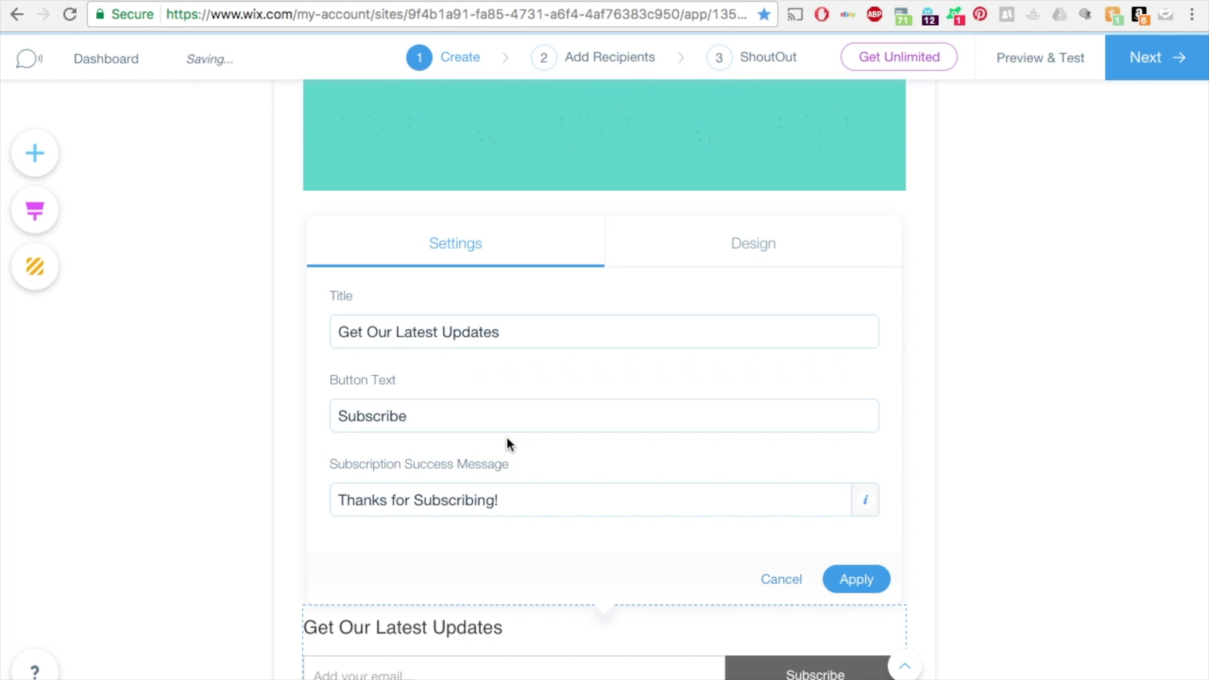
{"action": "left_click", "coordinate": [466, 334]}
{"action": "left_click", "coordinate": [436, 418]}
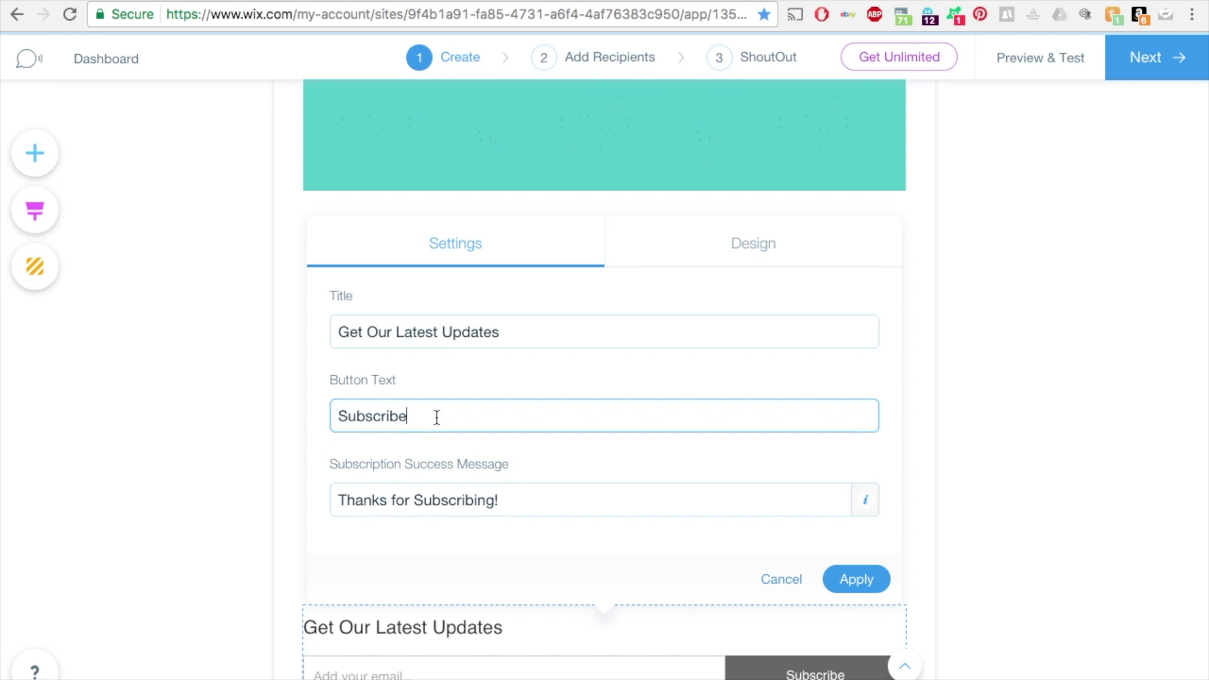
{"action": "left_click", "coordinate": [476, 490]}
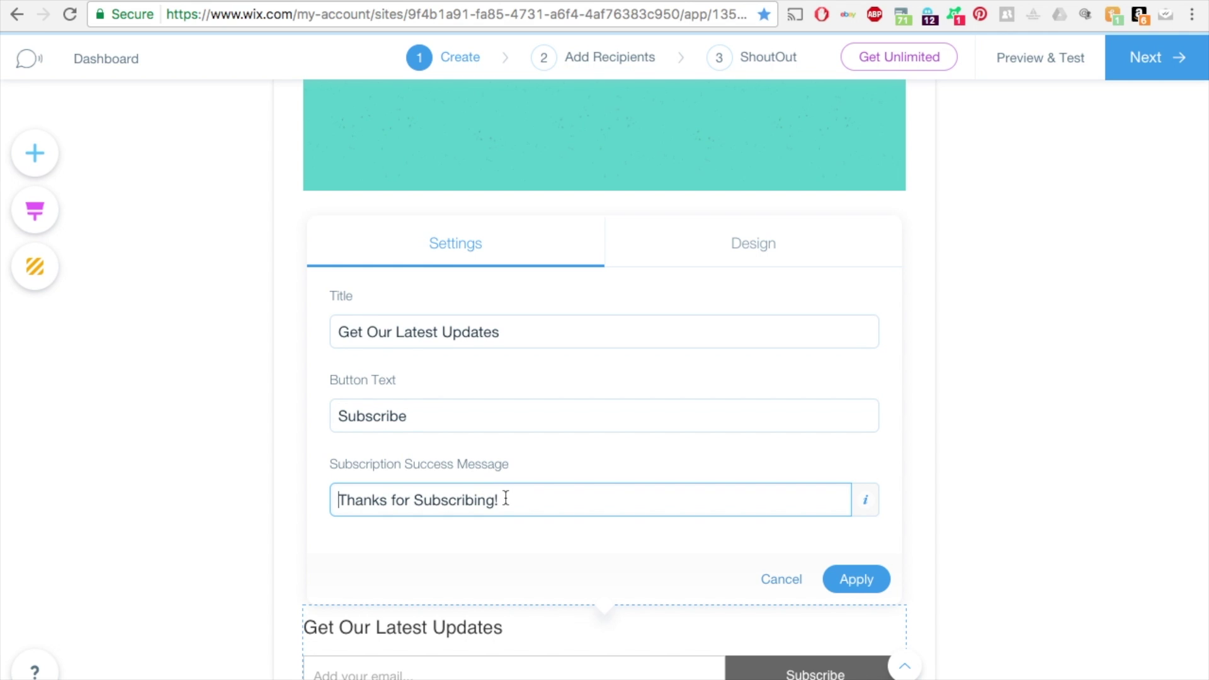
- Try mauve then black for the signup title text, then discard the design changes
{"action": "left_click", "coordinate": [741, 264]}
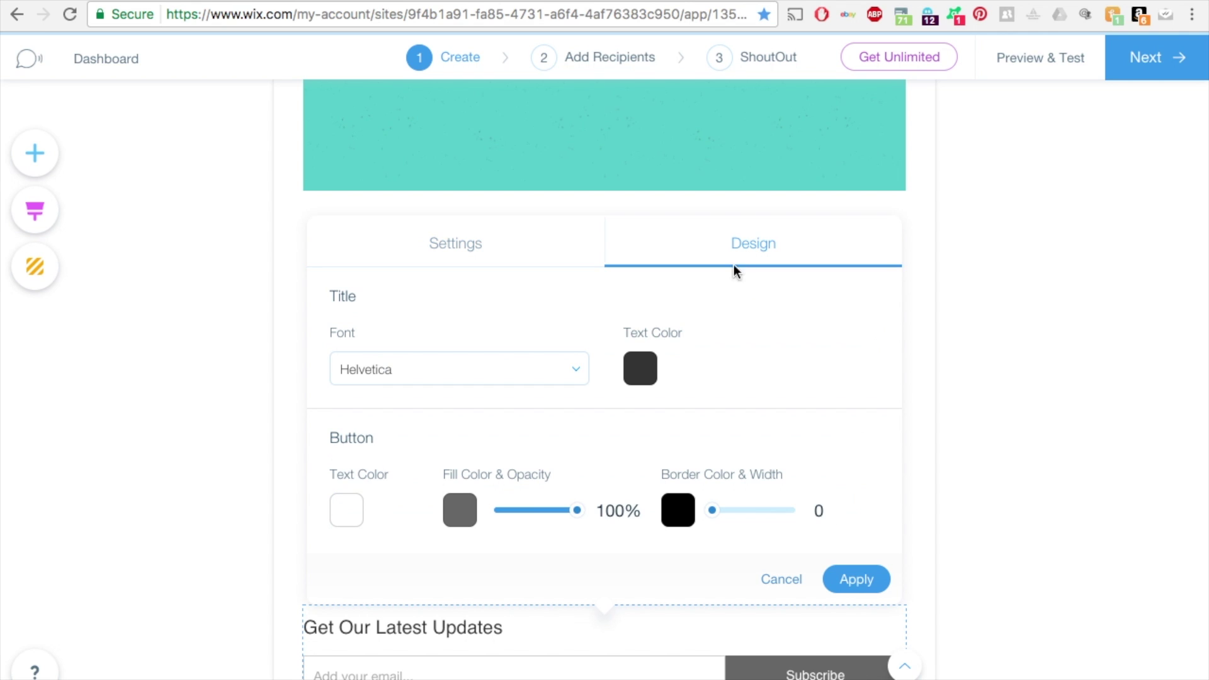
{"action": "scroll", "coordinate": [697, 387], "scroll_direction": "down", "scroll_amount": 1}
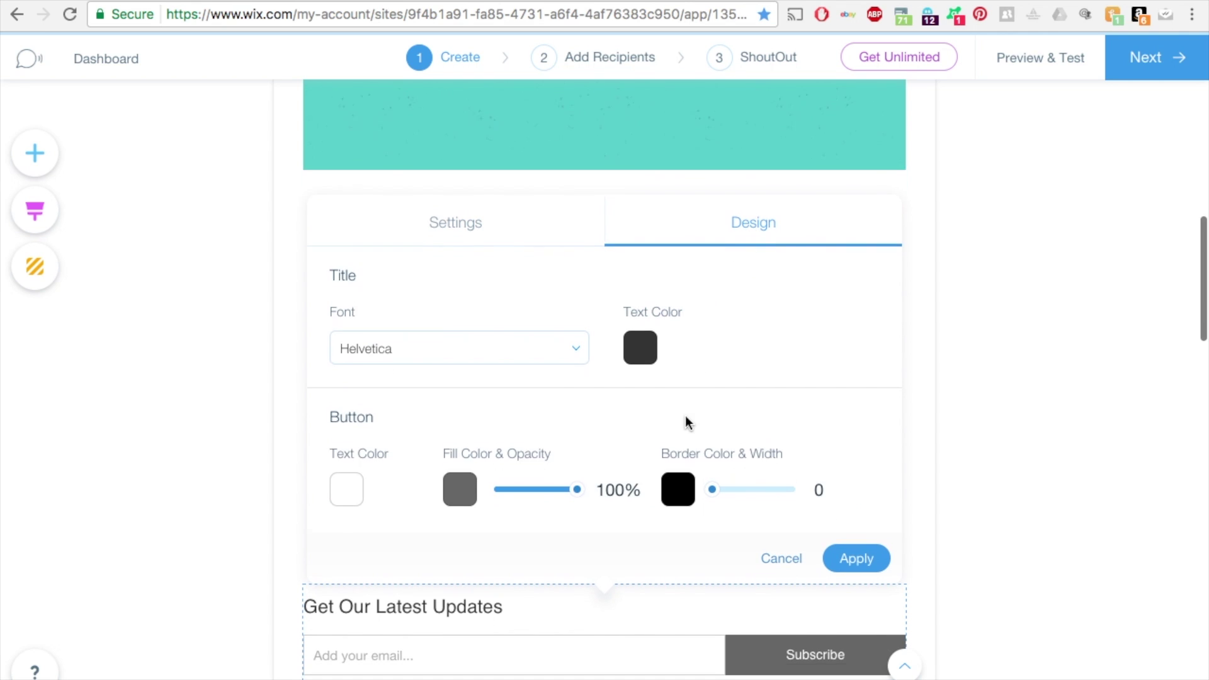
{"action": "left_click", "coordinate": [649, 346]}
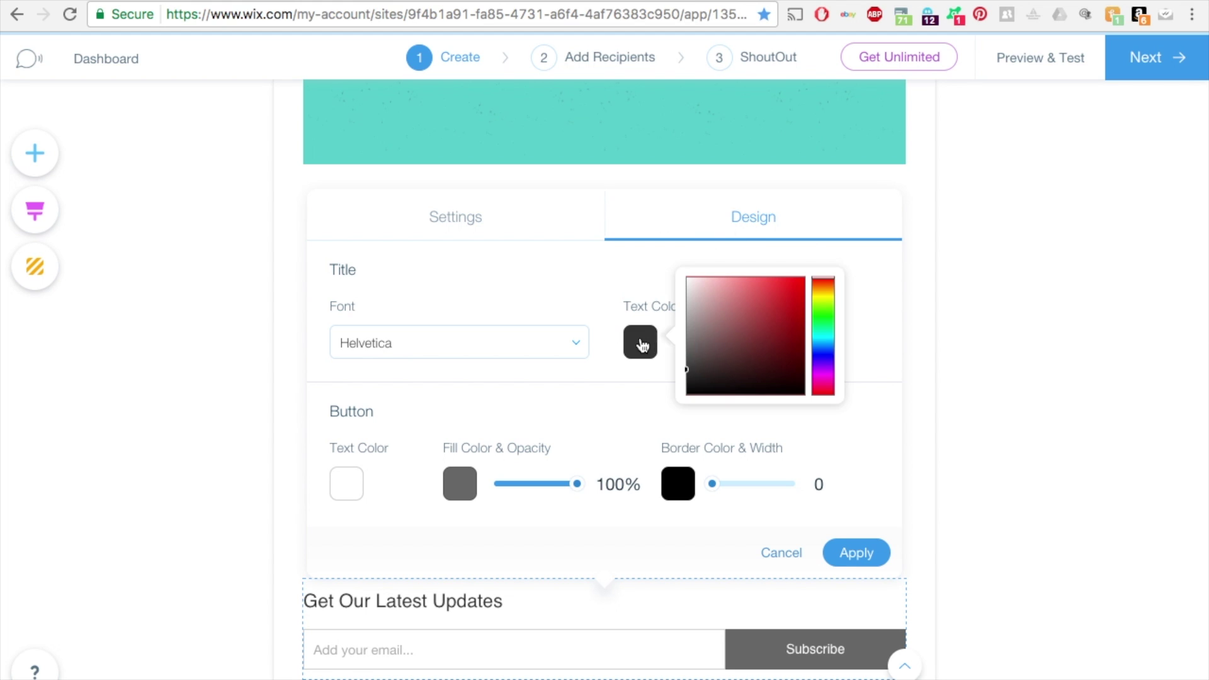
{"action": "left_click", "coordinate": [719, 318]}
{"action": "left_click", "coordinate": [650, 346]}
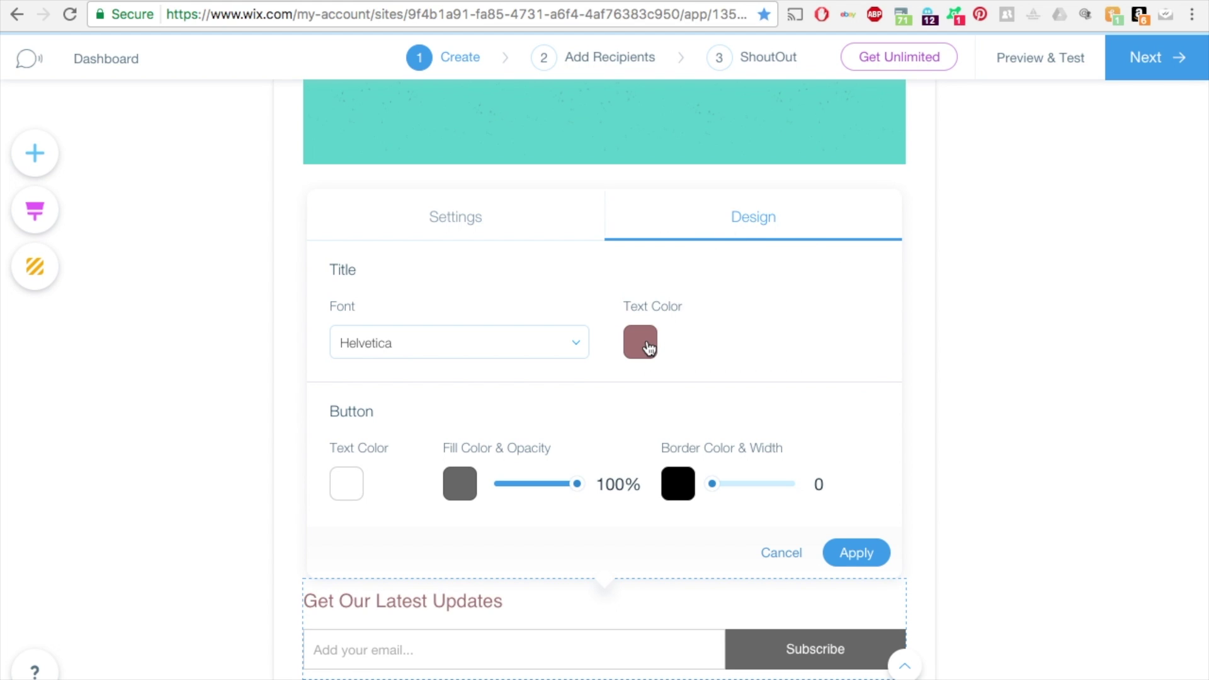
{"action": "left_click", "coordinate": [650, 346]}
{"action": "left_click", "coordinate": [701, 387]}
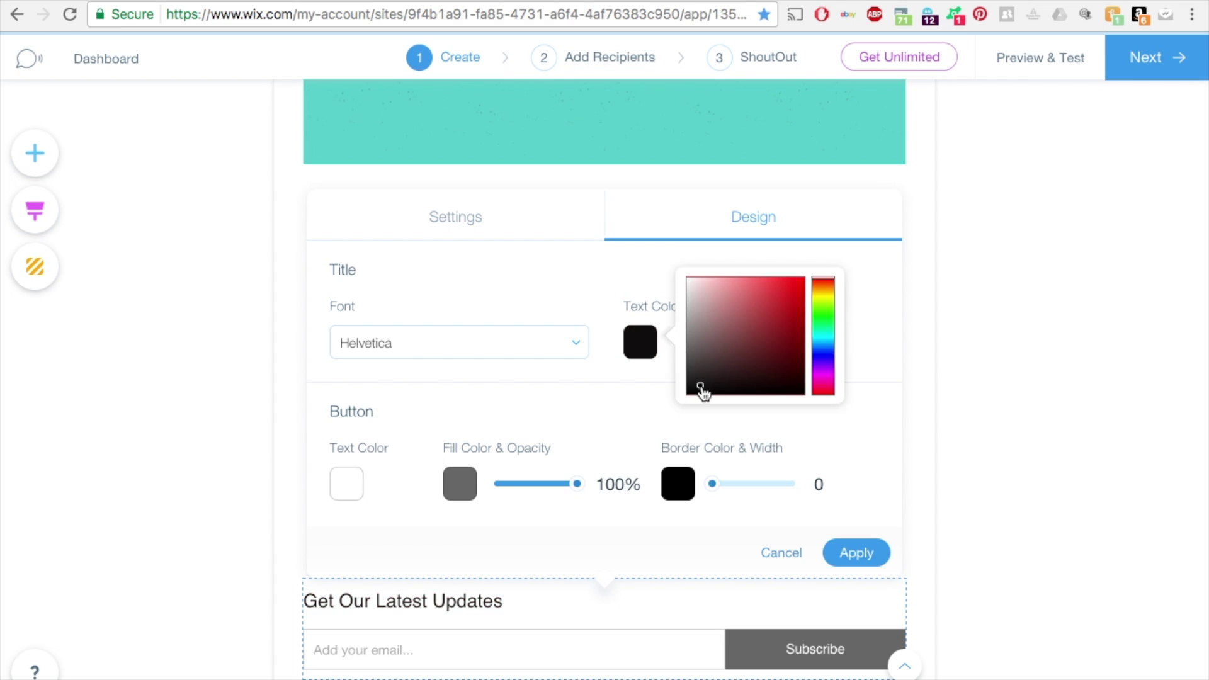
{"action": "left_click", "coordinate": [347, 483]}
{"action": "left_click", "coordinate": [573, 431]}
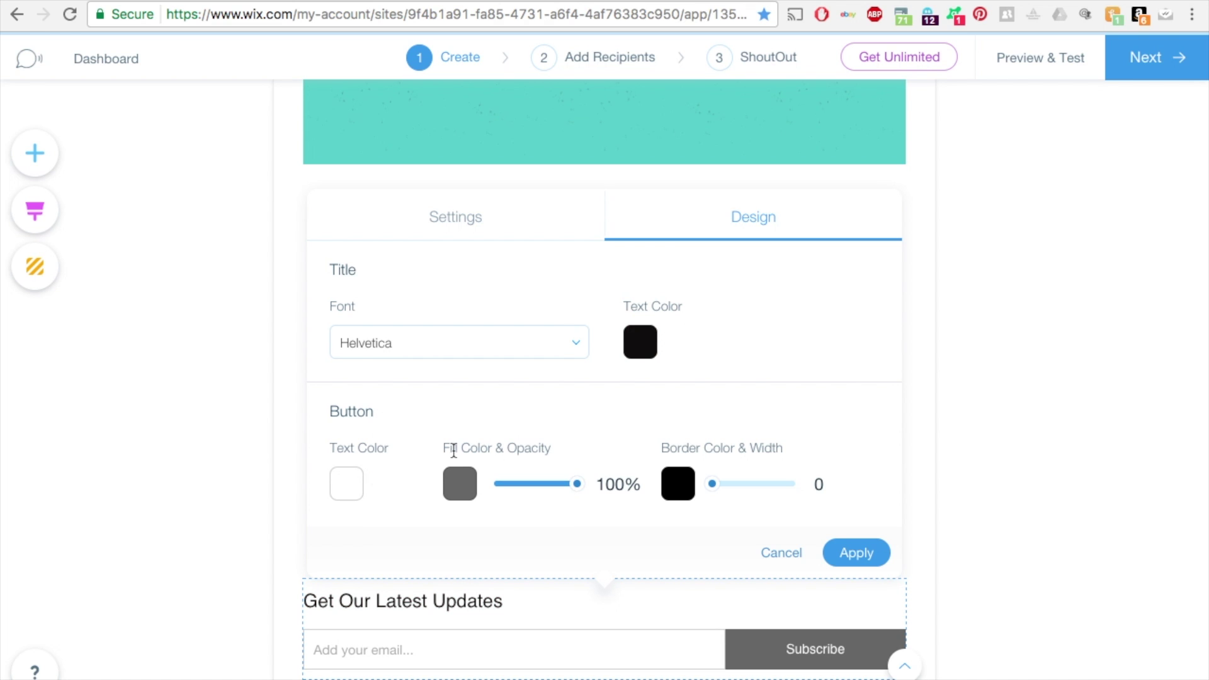
{"action": "left_click_drag", "start_coordinate": [454, 451], "coordinate": [536, 449]}
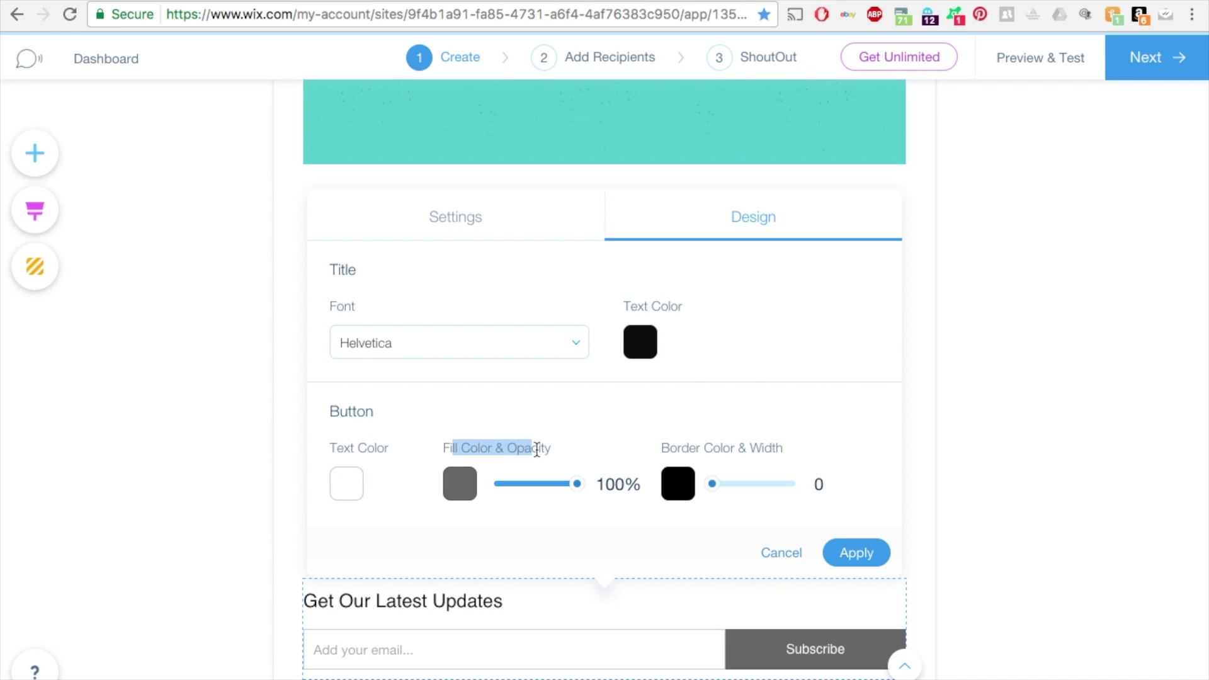
{"action": "left_click", "coordinate": [737, 440]}
{"action": "left_click", "coordinate": [782, 554]}
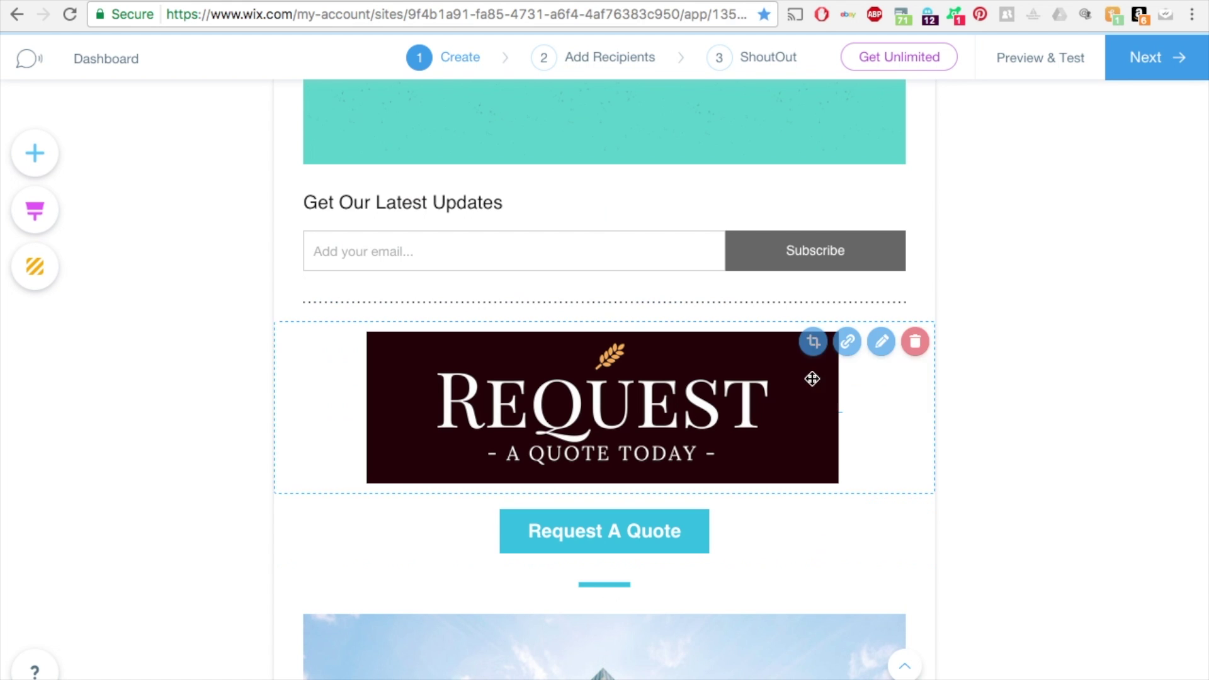
- Close the subscribe block's settings unchanged and begin adding an Event element
{"action": "left_click", "coordinate": [447, 260]}
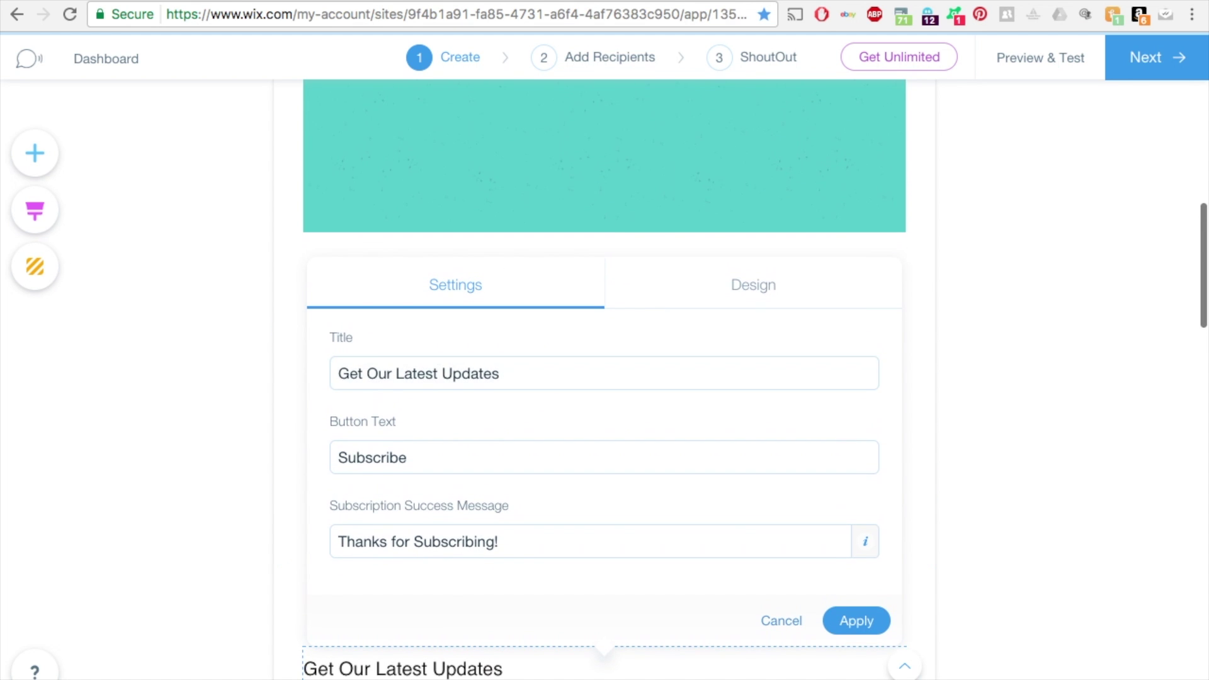
{"action": "scroll", "coordinate": [852, 648], "scroll_direction": "down", "scroll_amount": 3}
{"action": "left_click", "coordinate": [781, 457]}
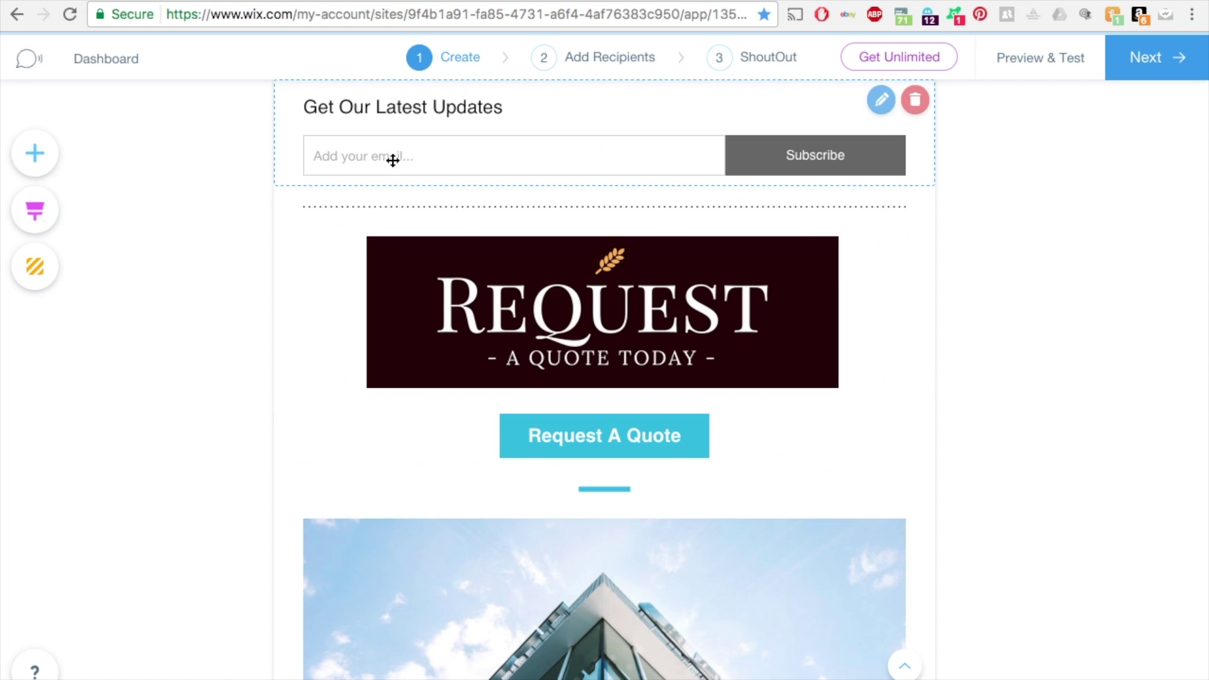
{"action": "scroll", "coordinate": [436, 165], "scroll_direction": "up", "scroll_amount": 3}
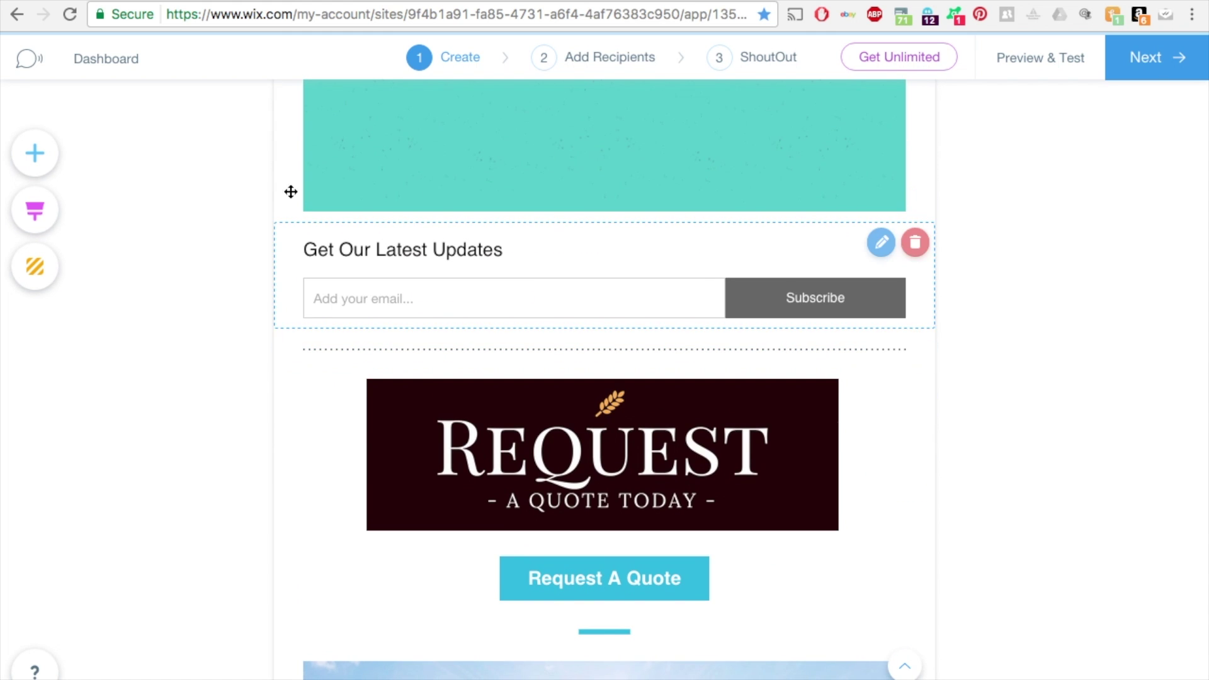
{"action": "left_click", "coordinate": [59, 153]}
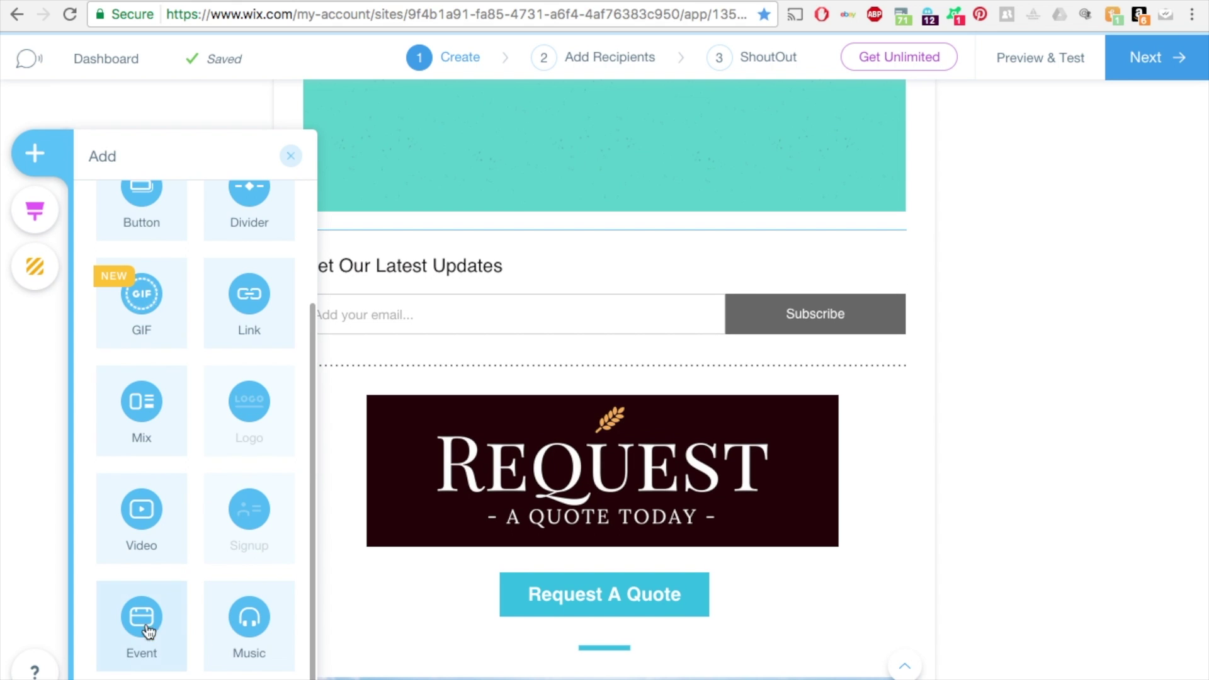
{"action": "left_click", "coordinate": [148, 632]}
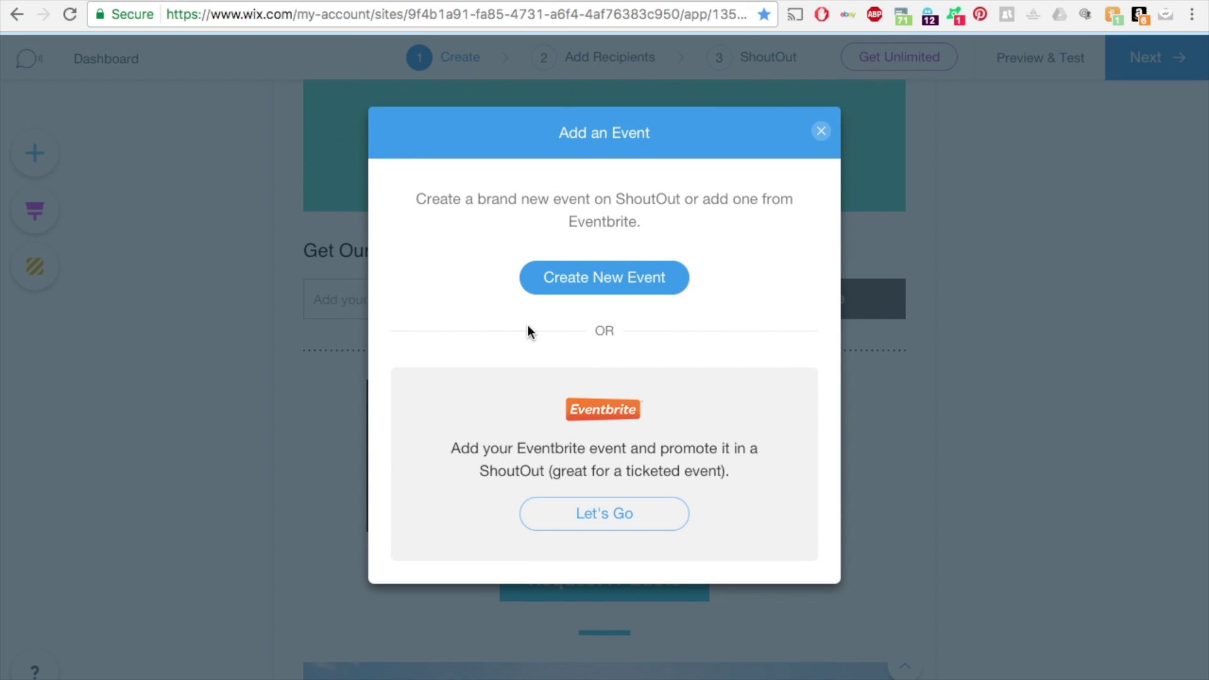
- Create a new event and try its Venue, Address and Show map settings
{"action": "left_click", "coordinate": [597, 289]}
{"action": "left_click", "coordinate": [629, 286]}
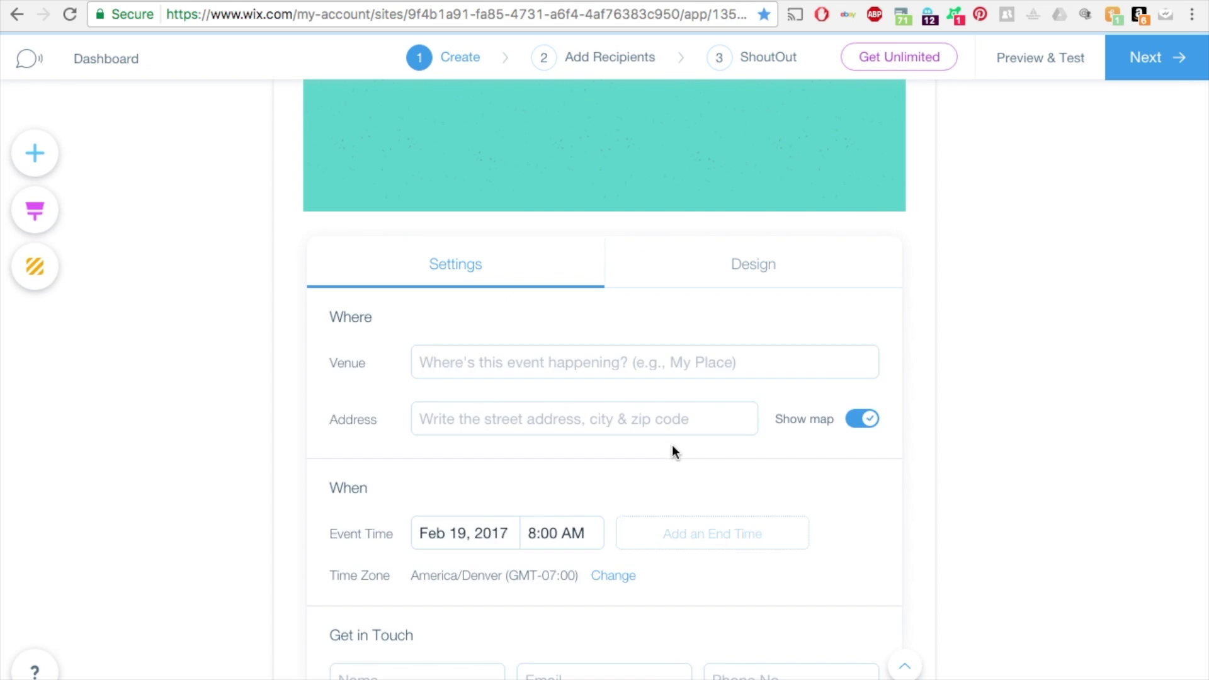
{"action": "scroll", "coordinate": [671, 449], "scroll_direction": "down", "scroll_amount": 2}
{"action": "left_click", "coordinate": [447, 257]}
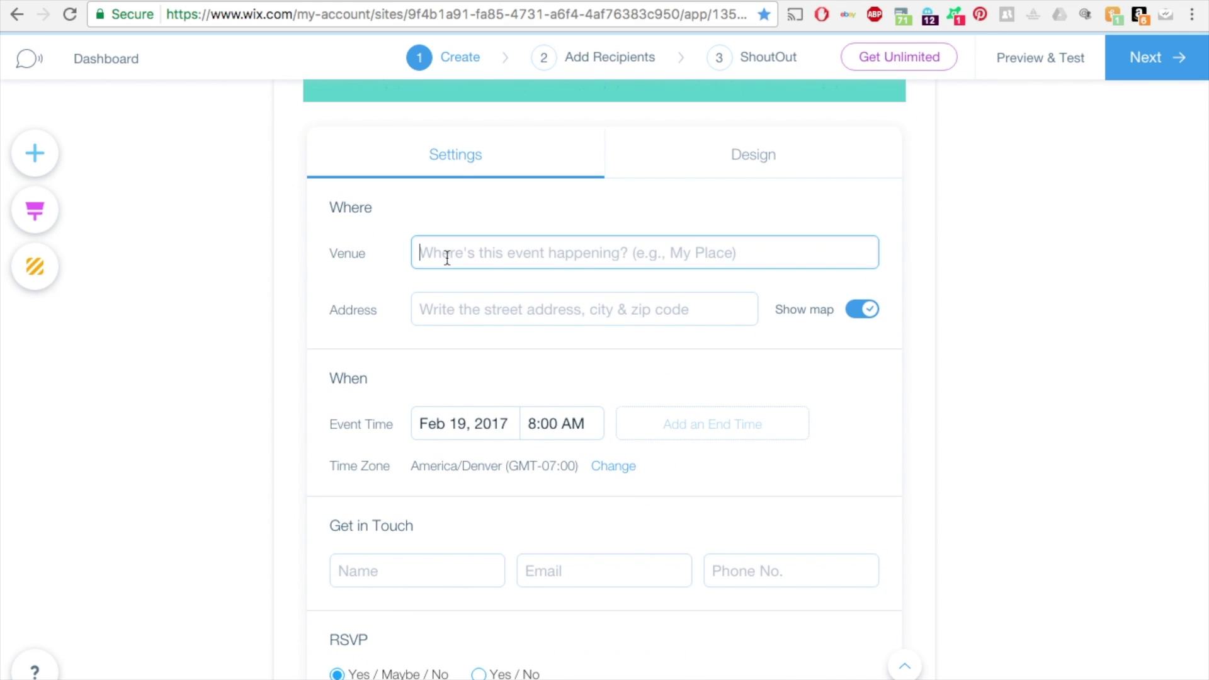
{"action": "left_click", "coordinate": [463, 310]}
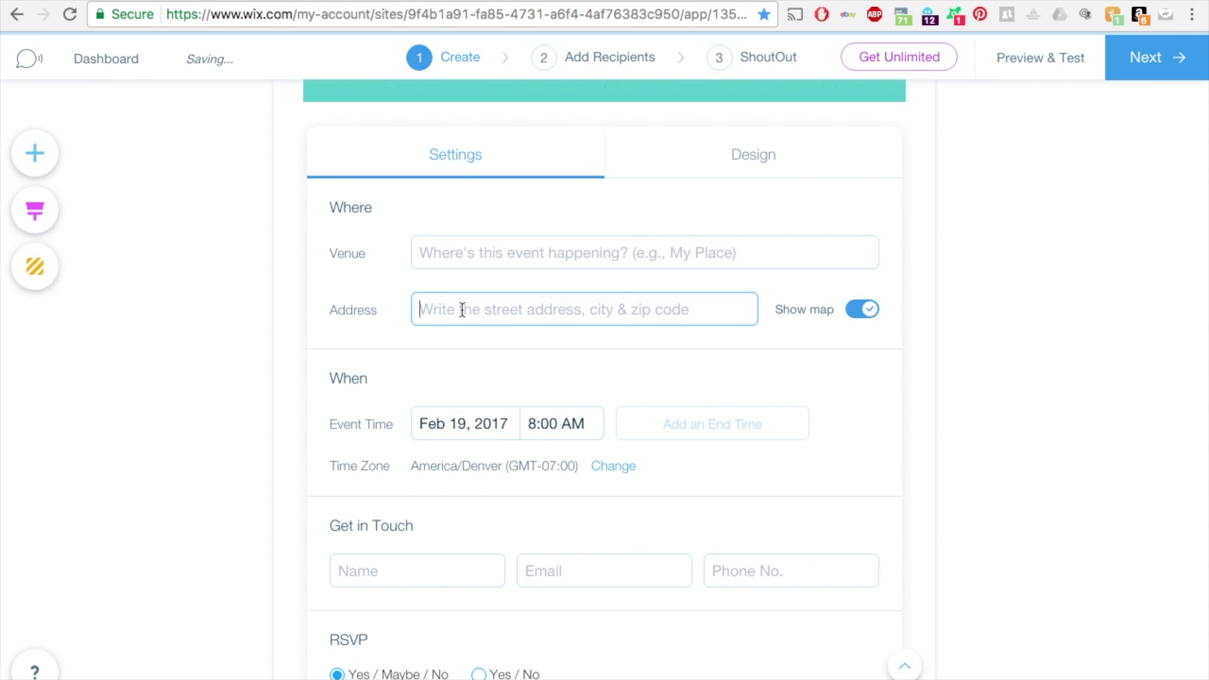
{"action": "left_click", "coordinate": [863, 309]}
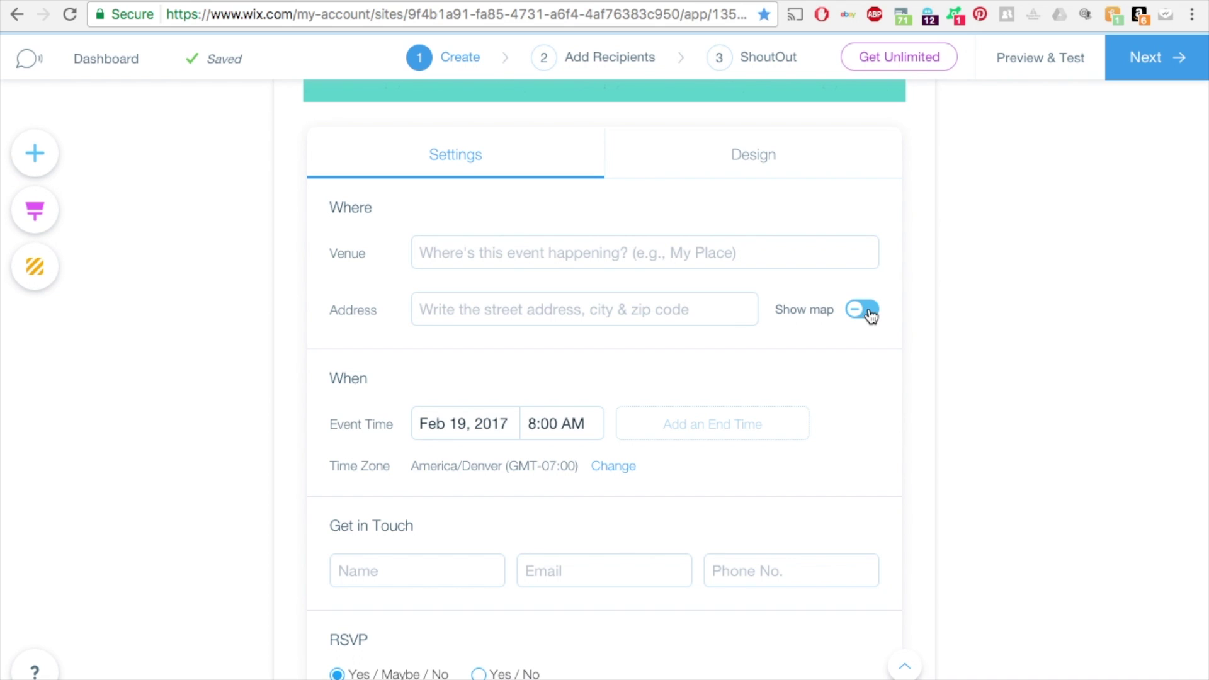
{"action": "left_click", "coordinate": [862, 309]}
- Review the event's When, RSVP and Design options, then cancel the event
{"action": "scroll", "coordinate": [518, 491], "scroll_direction": "down", "scroll_amount": 1}
{"action": "scroll", "coordinate": [517, 485], "scroll_direction": "down", "scroll_amount": 1}
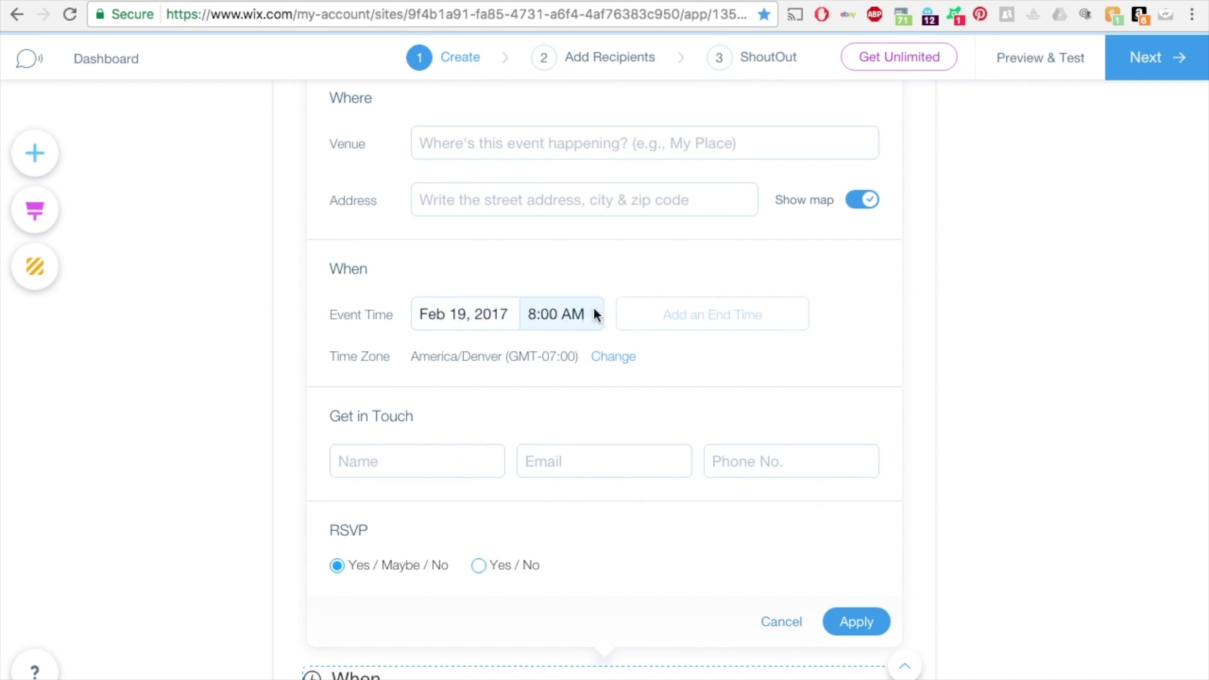
{"action": "scroll", "coordinate": [435, 488], "scroll_direction": "down", "scroll_amount": 3}
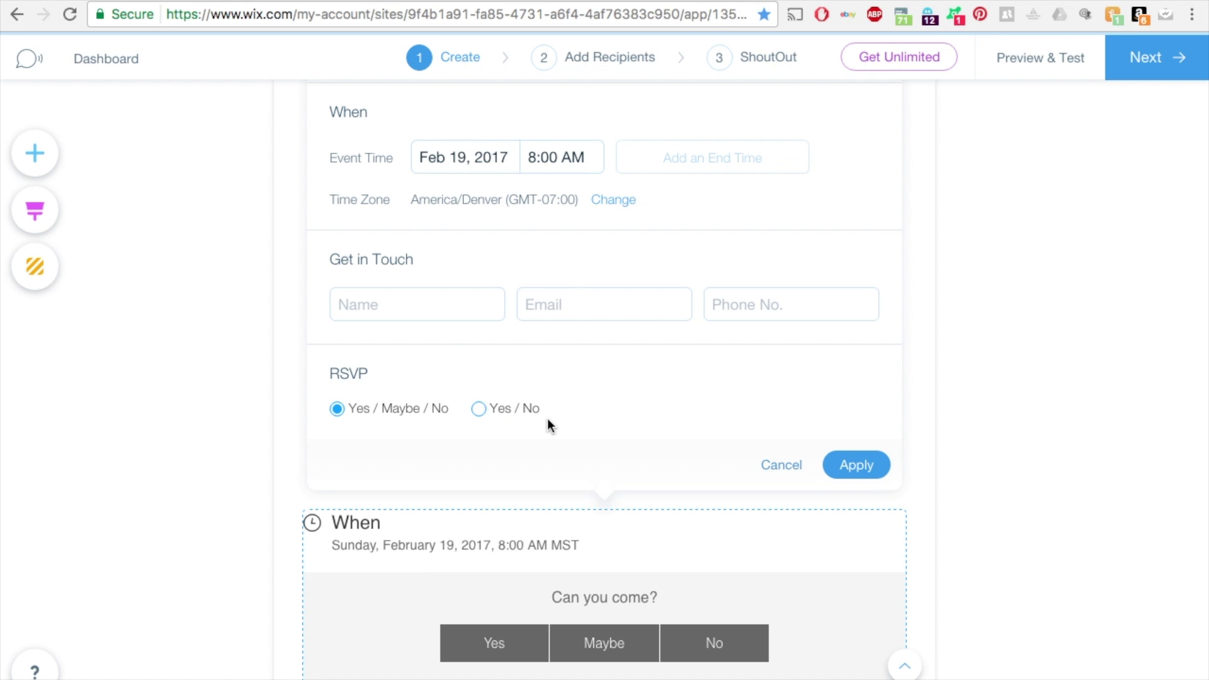
{"action": "scroll", "coordinate": [554, 423], "scroll_direction": "up", "scroll_amount": 2}
{"action": "scroll", "coordinate": [553, 423], "scroll_direction": "down", "scroll_amount": 4}
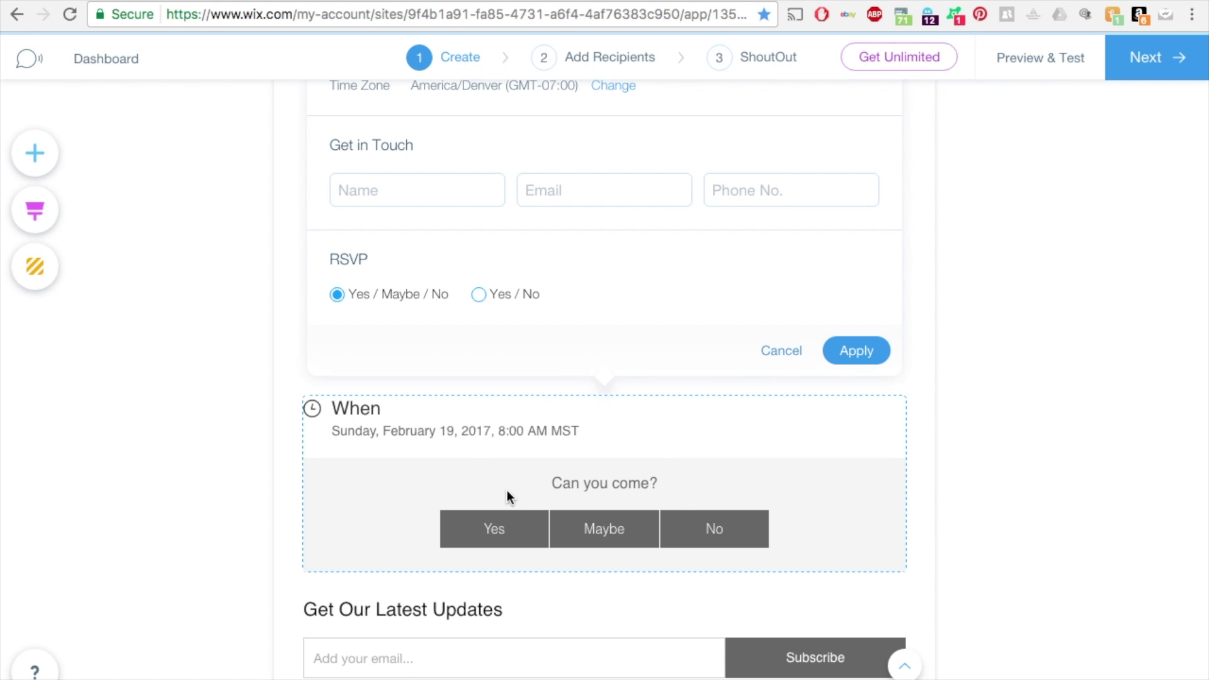
{"action": "scroll", "coordinate": [628, 372], "scroll_direction": "up", "scroll_amount": 8}
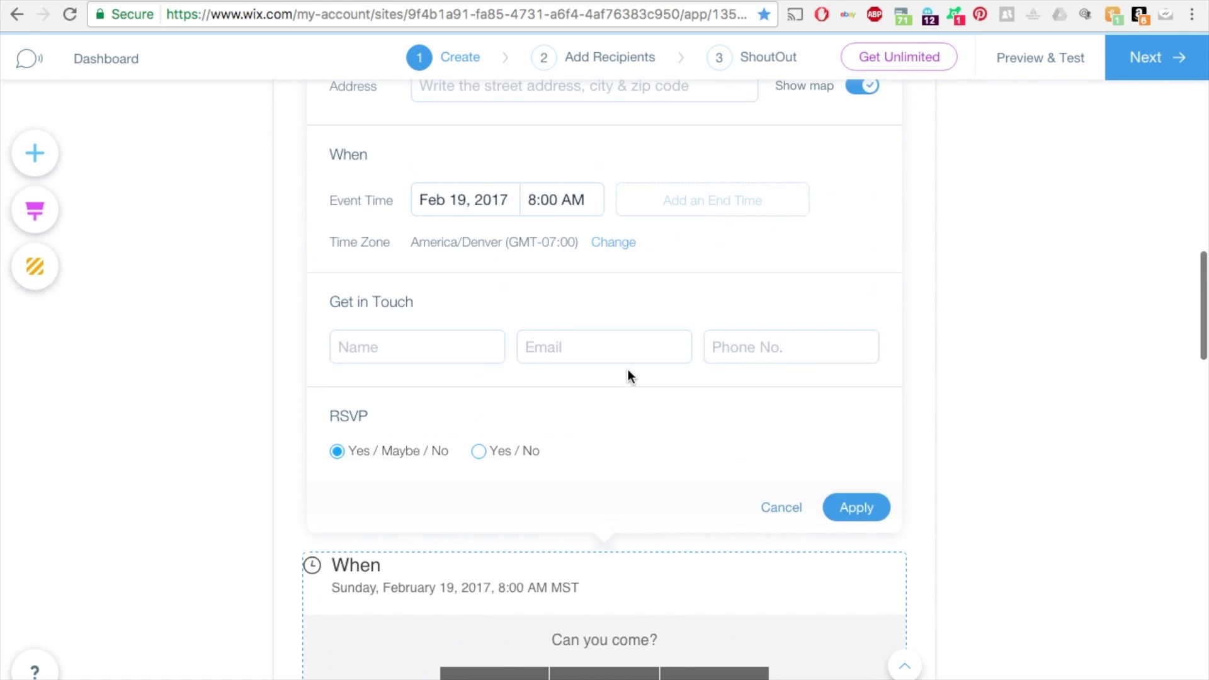
{"action": "left_click", "coordinate": [745, 193]}
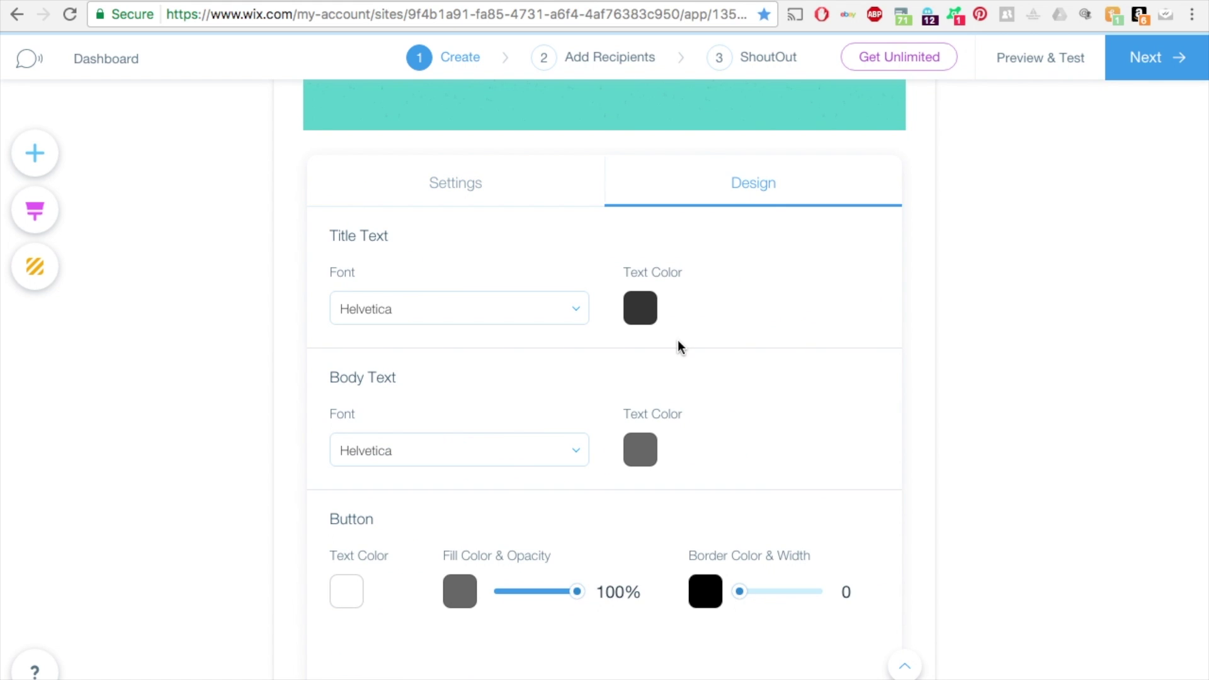
{"action": "scroll", "coordinate": [678, 343], "scroll_direction": "down", "scroll_amount": 1}
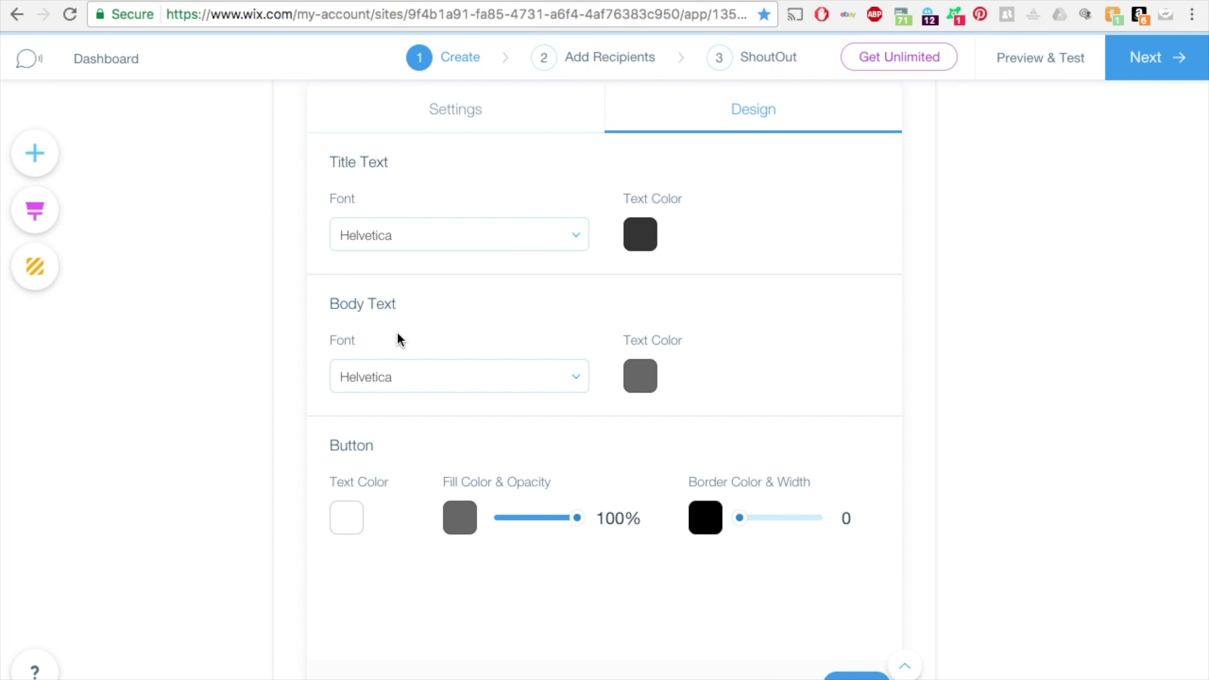
{"action": "scroll", "coordinate": [451, 426], "scroll_direction": "down", "scroll_amount": 1}
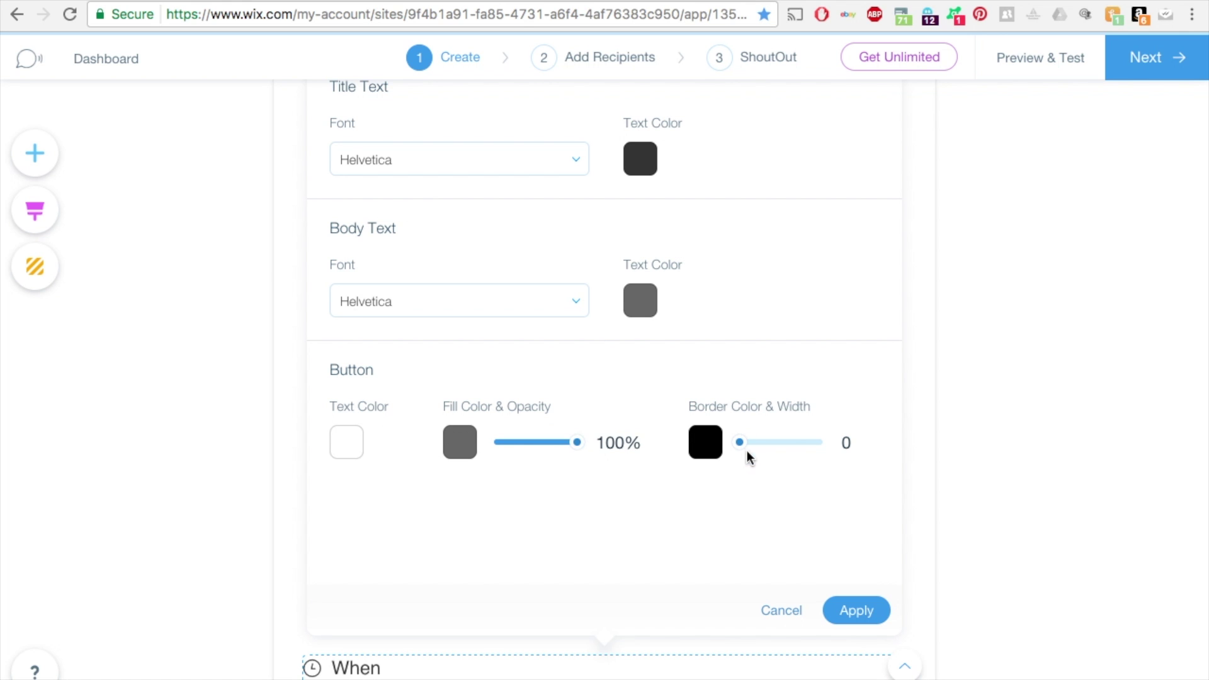
{"action": "scroll", "coordinate": [748, 469], "scroll_direction": "down", "scroll_amount": 1}
{"action": "left_click", "coordinate": [790, 520]}
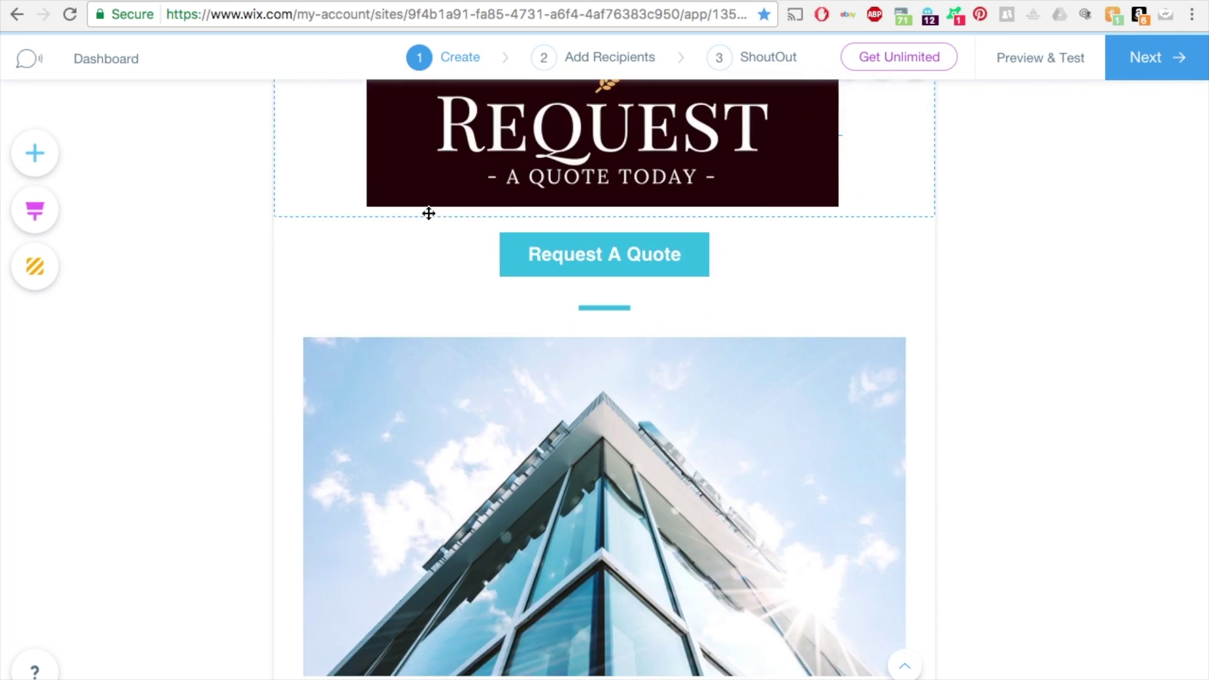
- Confirm the subscribe block settings unchanged and delete the Request A Quote button
{"action": "scroll", "coordinate": [428, 212], "scroll_direction": "up", "scroll_amount": 5}
{"action": "scroll", "coordinate": [426, 213], "scroll_direction": "up", "scroll_amount": 2}
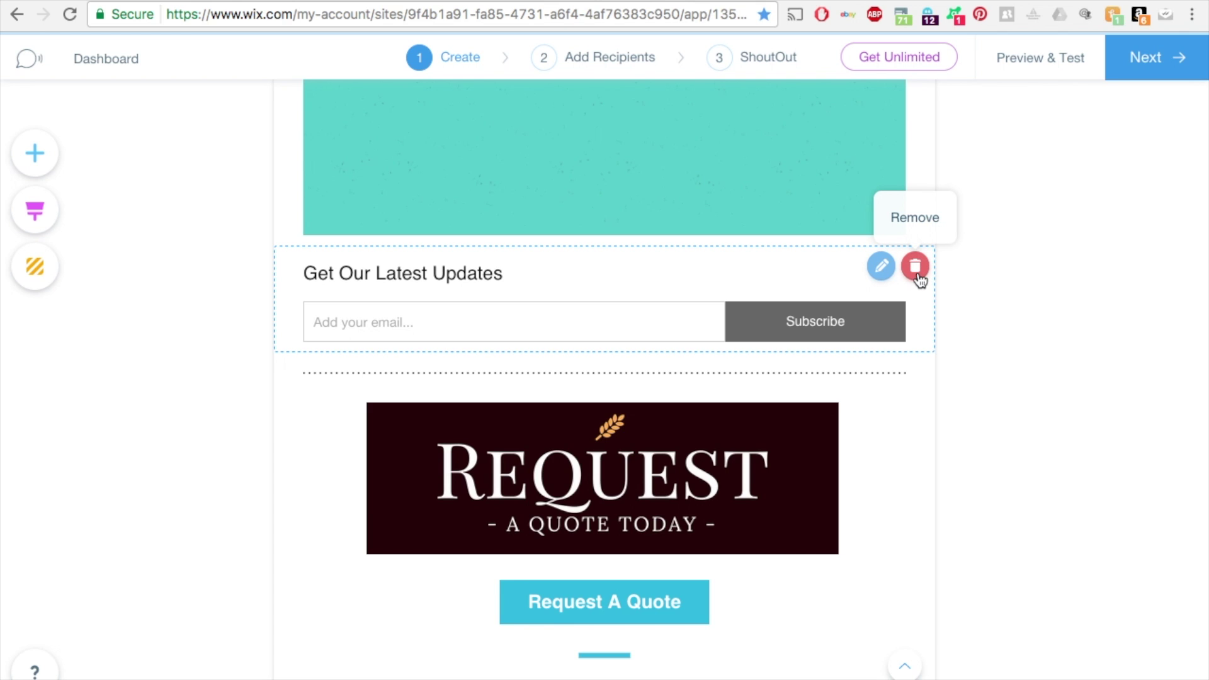
{"action": "left_click", "coordinate": [882, 267]}
{"action": "scroll", "coordinate": [779, 398], "scroll_direction": "down", "scroll_amount": 4}
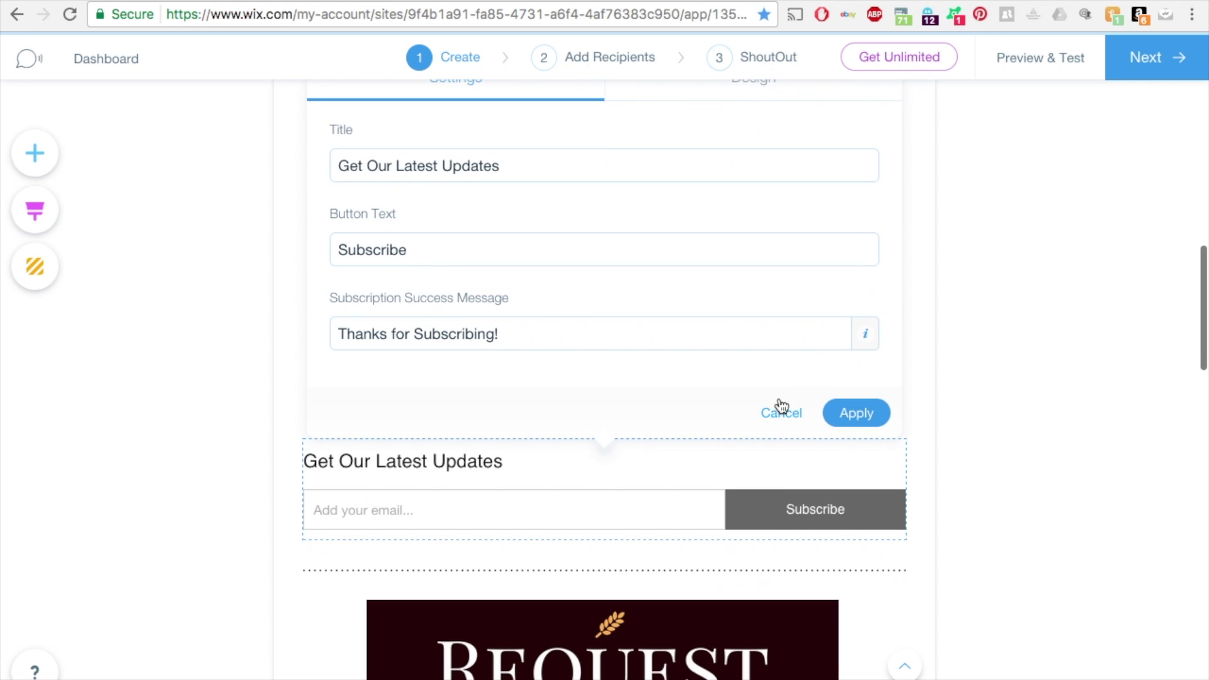
{"action": "left_click", "coordinate": [836, 413]}
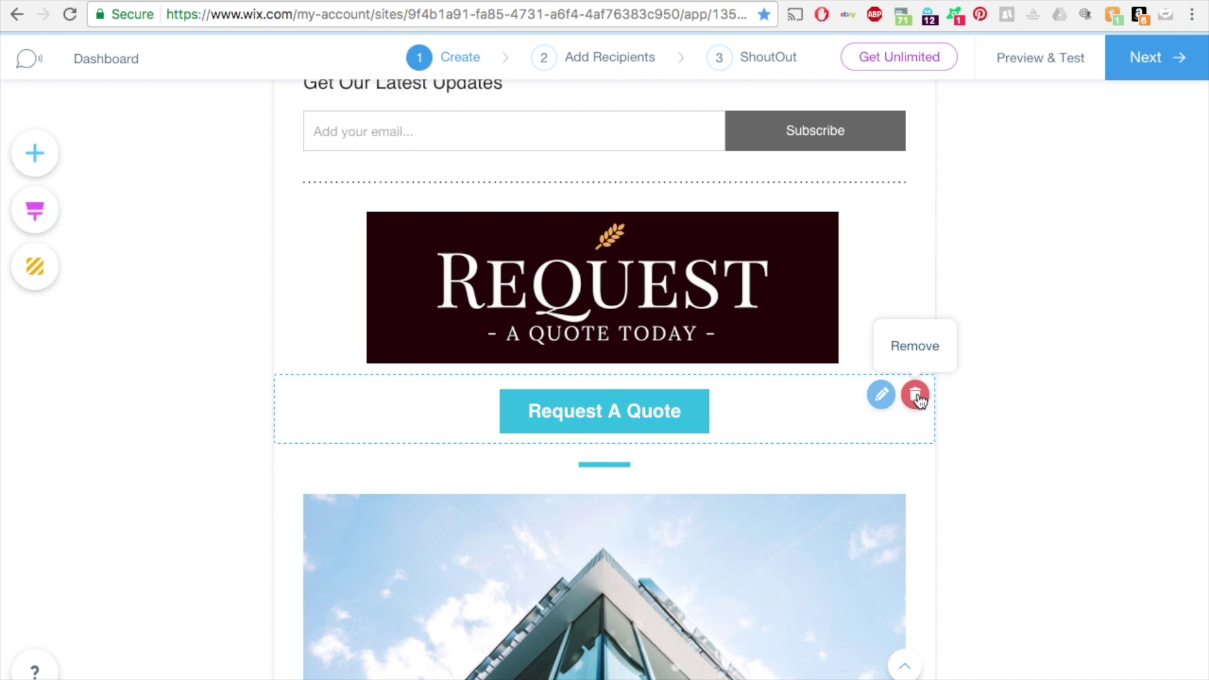
{"action": "left_click", "coordinate": [917, 395]}
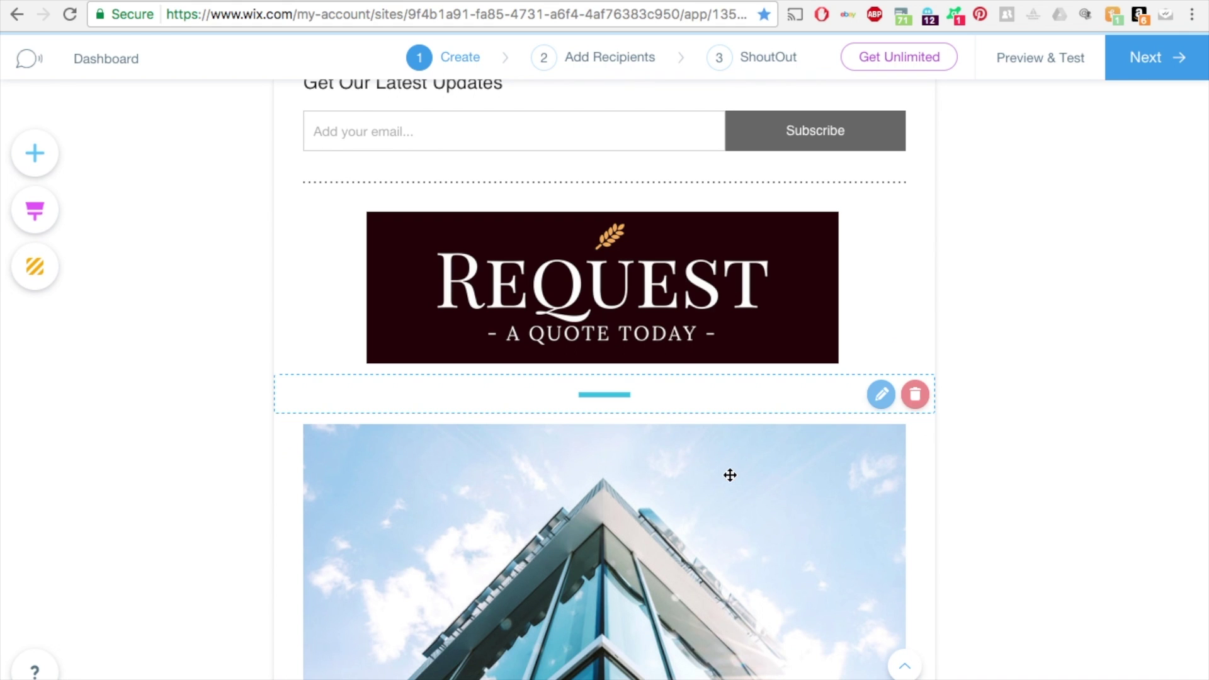
{"action": "left_click", "coordinate": [36, 153]}
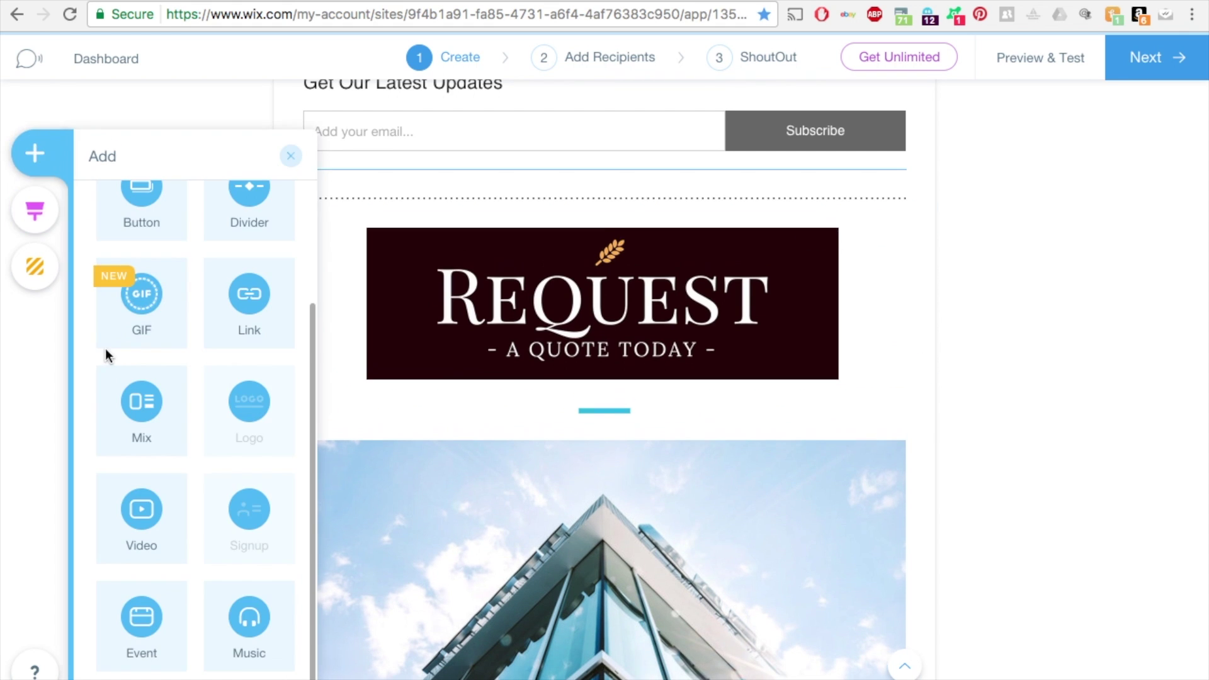
- Add a music player and briefly play the first track, Mind Eareser
{"action": "left_click", "coordinate": [257, 622]}
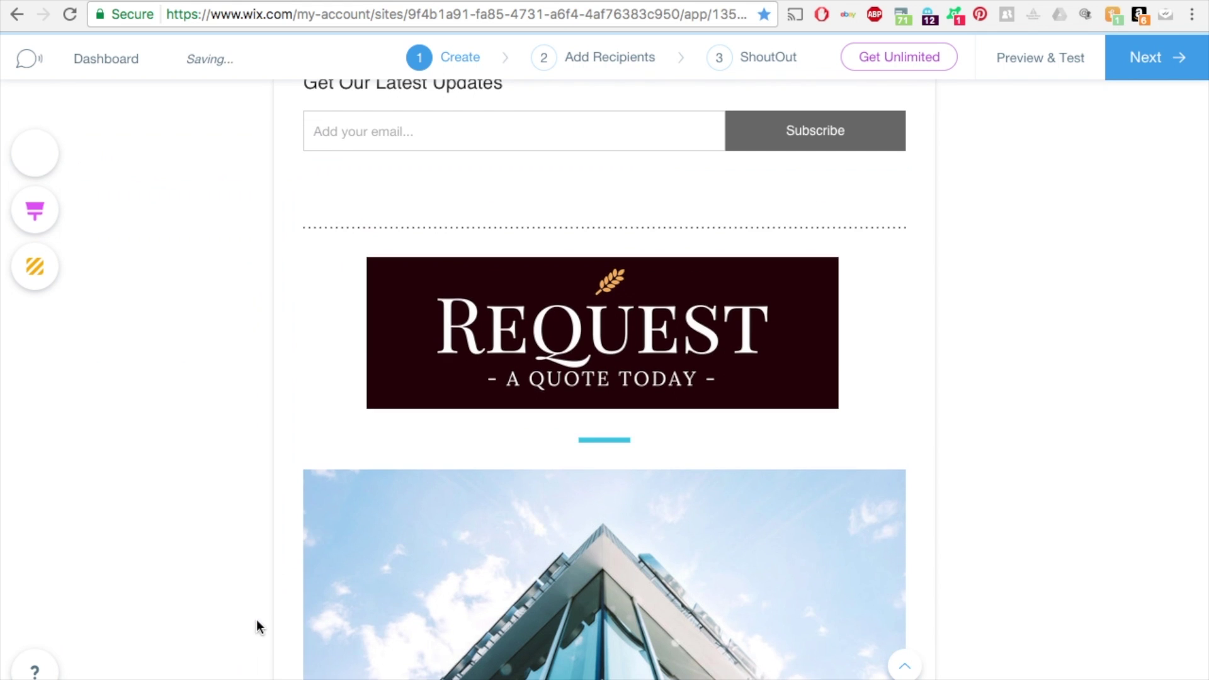
{"action": "scroll", "coordinate": [651, 398], "scroll_direction": "down", "scroll_amount": 10}
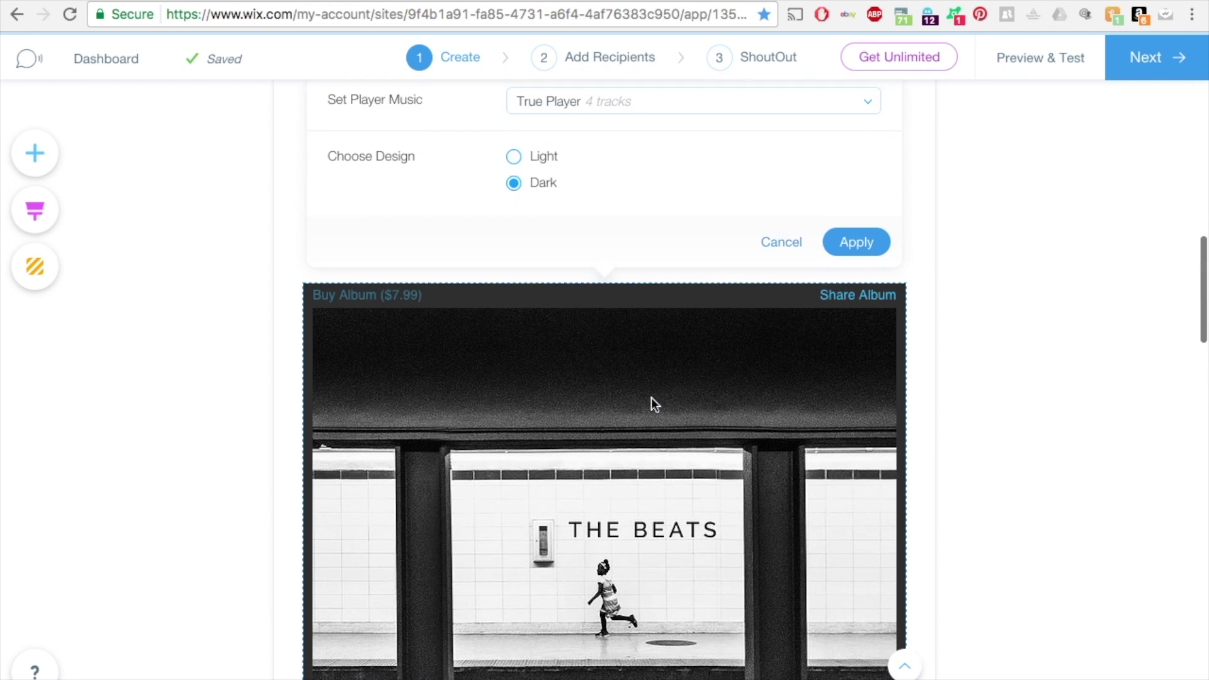
{"action": "scroll", "coordinate": [659, 454], "scroll_direction": "down", "scroll_amount": 4}
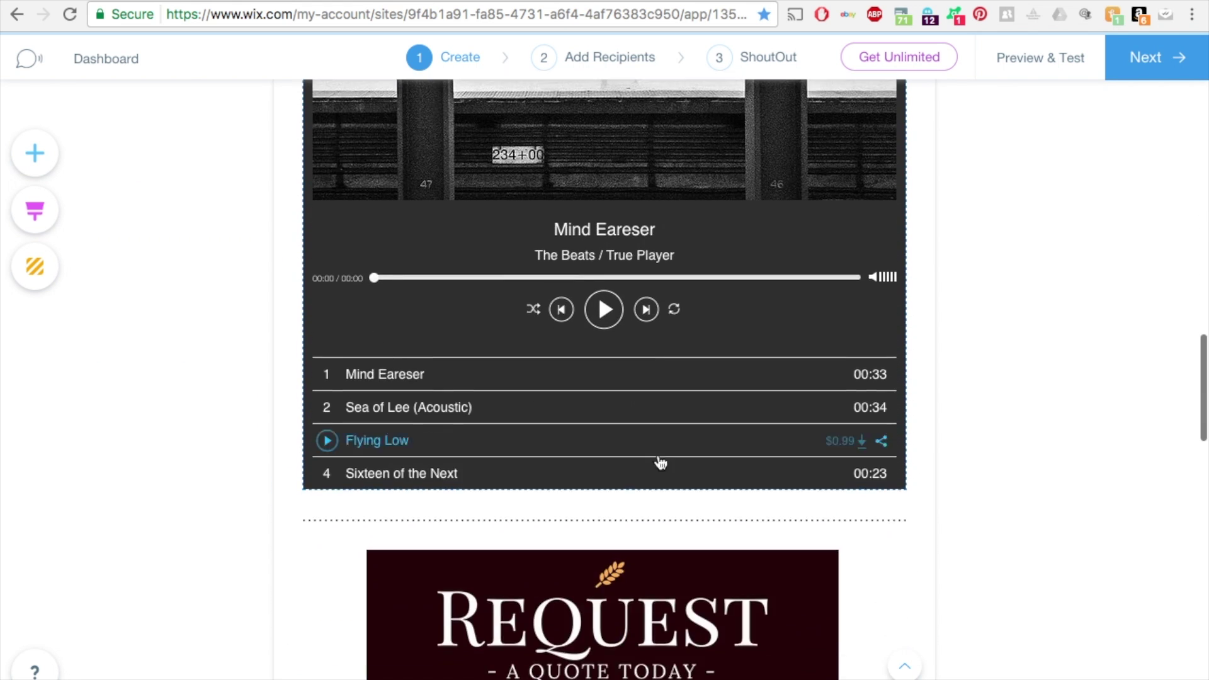
{"action": "left_click", "coordinate": [605, 311]}
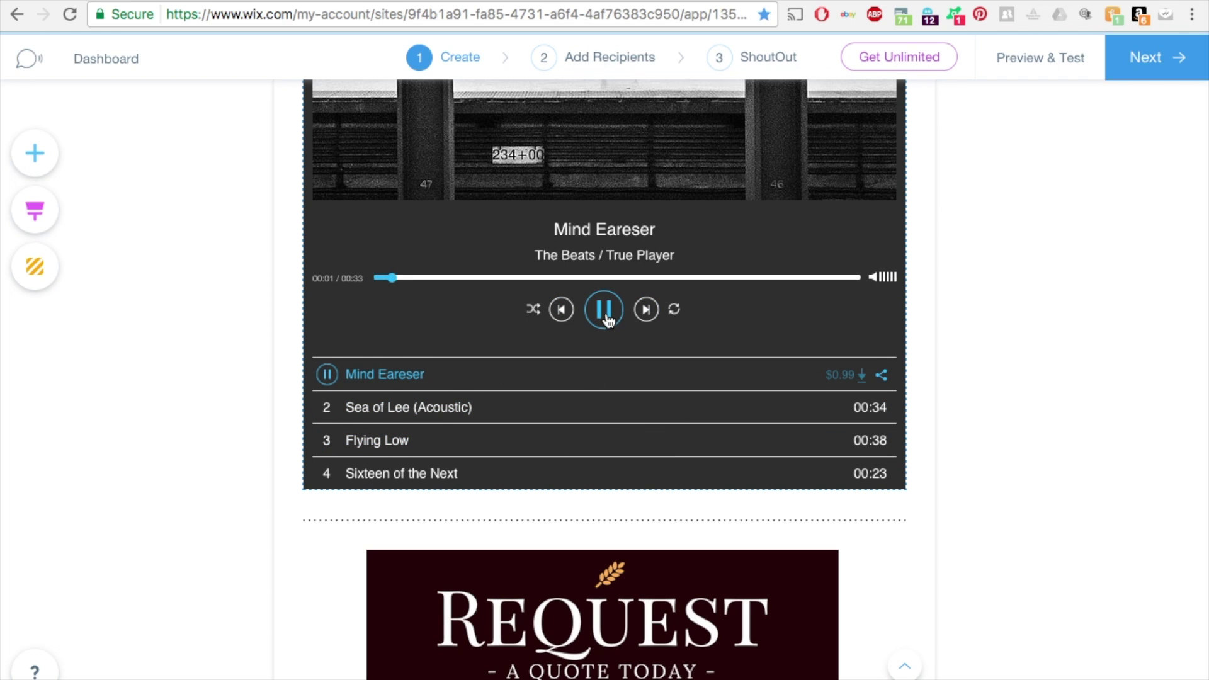
{"action": "left_click", "coordinate": [604, 311]}
- Toggle the album player between Light and Dark designs, then discard it
{"action": "scroll", "coordinate": [605, 315], "scroll_direction": "up", "scroll_amount": 12}
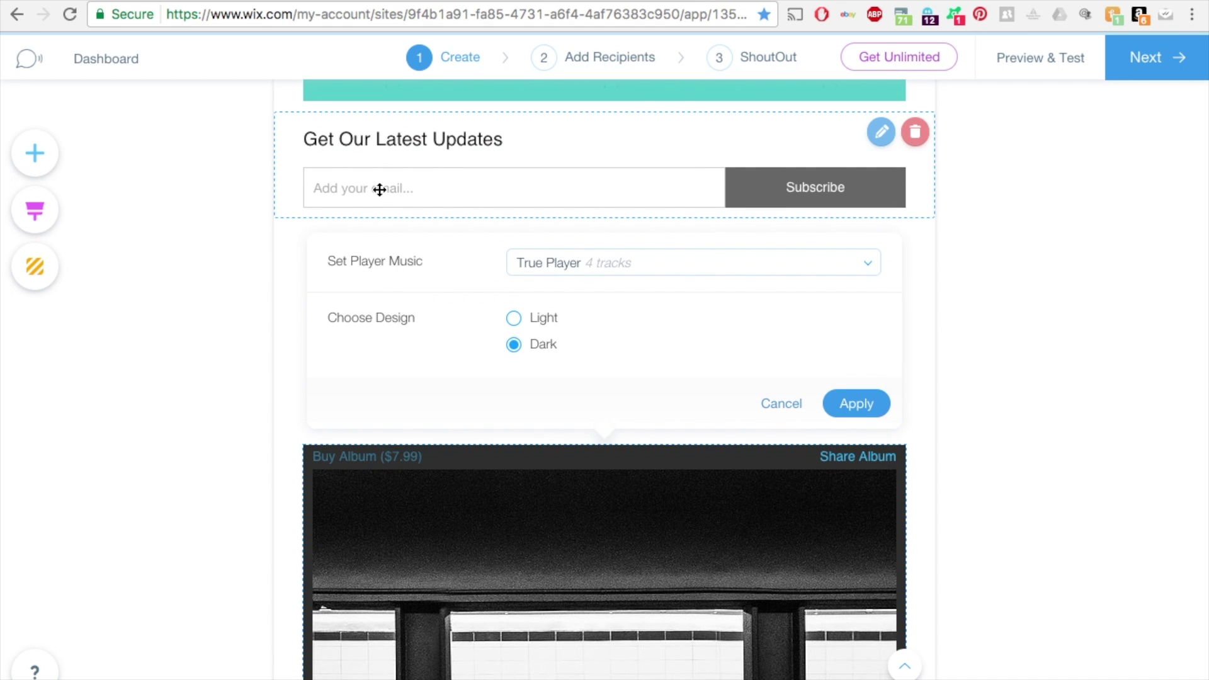
{"action": "scroll", "coordinate": [474, 197], "scroll_direction": "up", "scroll_amount": 1}
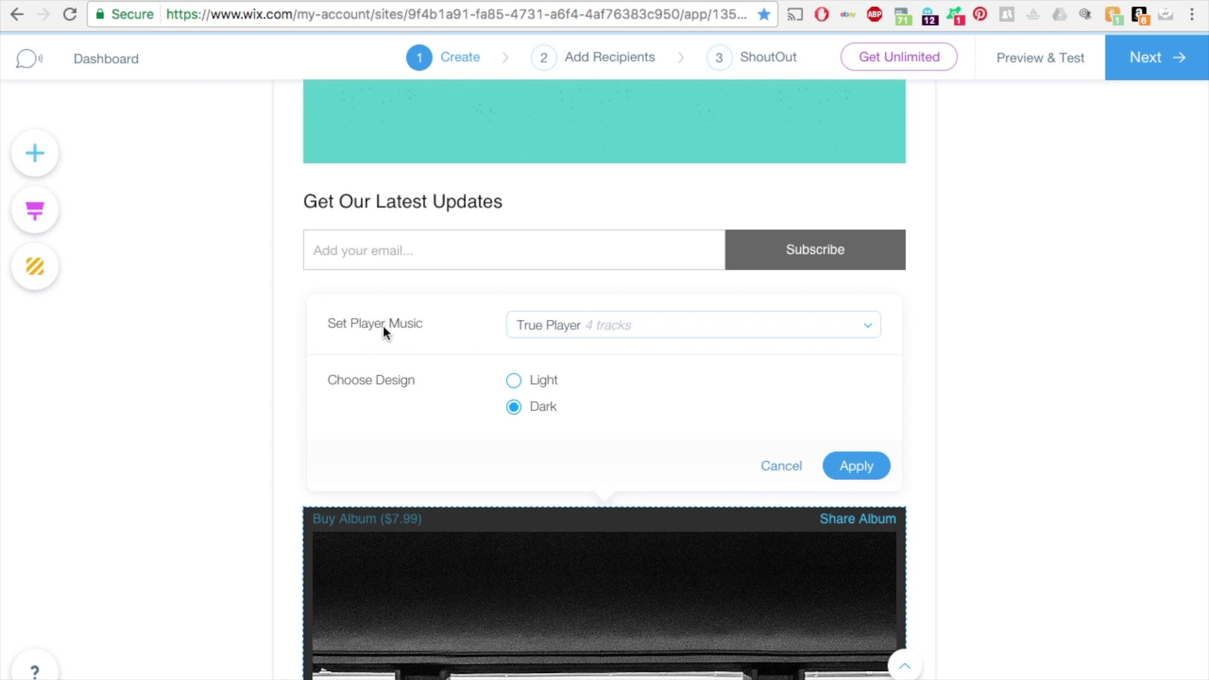
{"action": "left_click", "coordinate": [612, 334]}
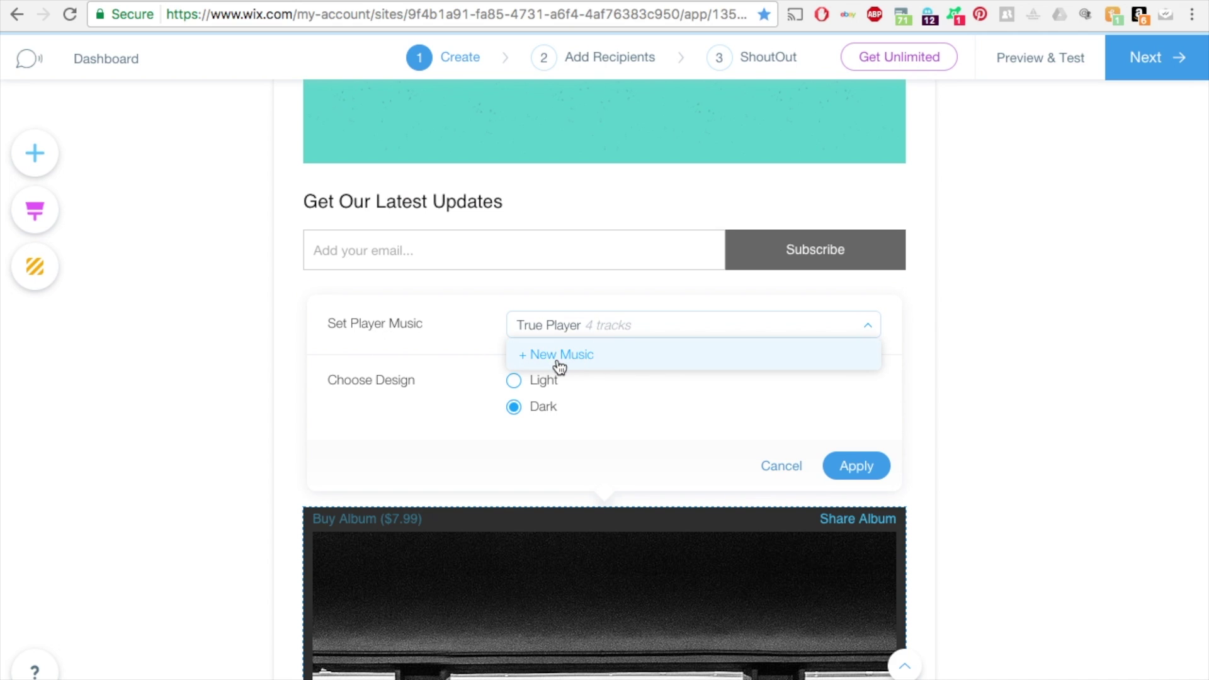
{"action": "left_click", "coordinate": [514, 383]}
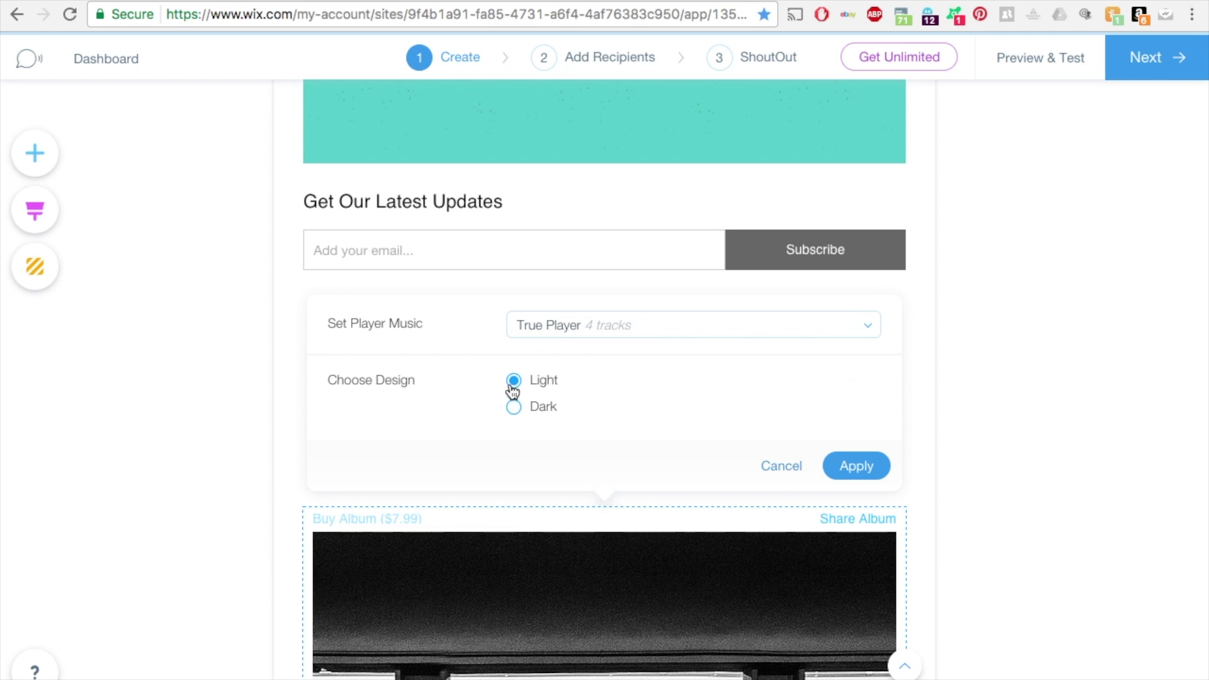
{"action": "left_click", "coordinate": [514, 408]}
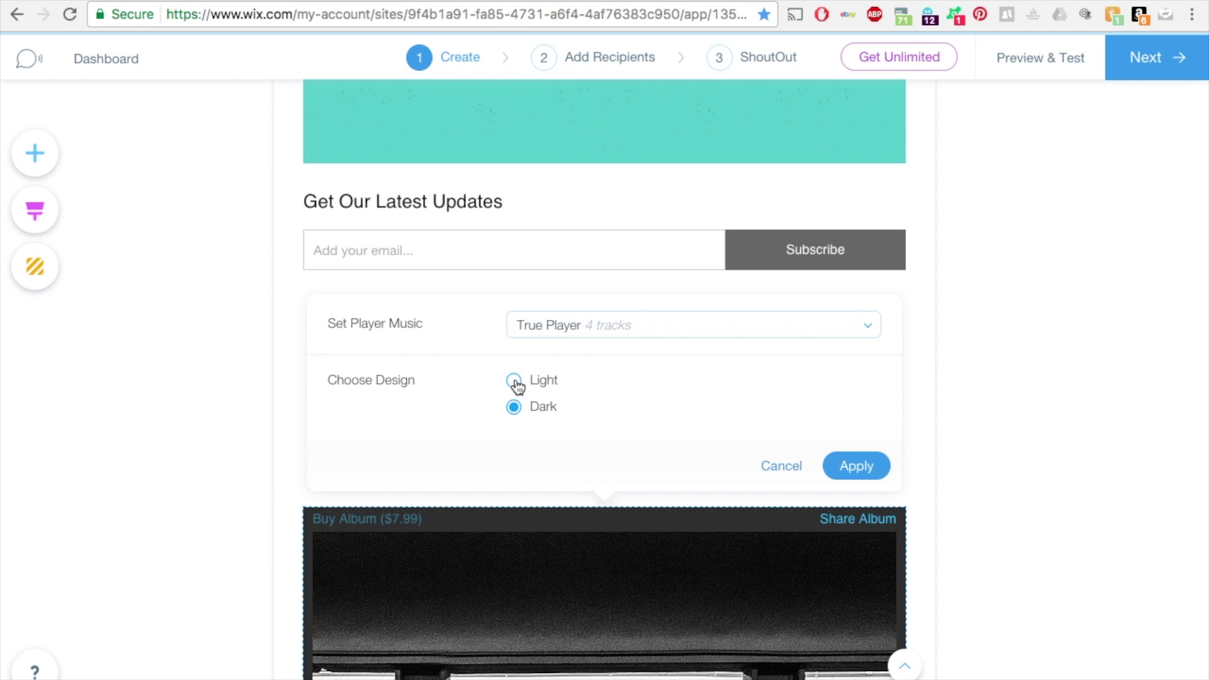
{"action": "left_click", "coordinate": [514, 382]}
{"action": "left_click", "coordinate": [767, 470]}
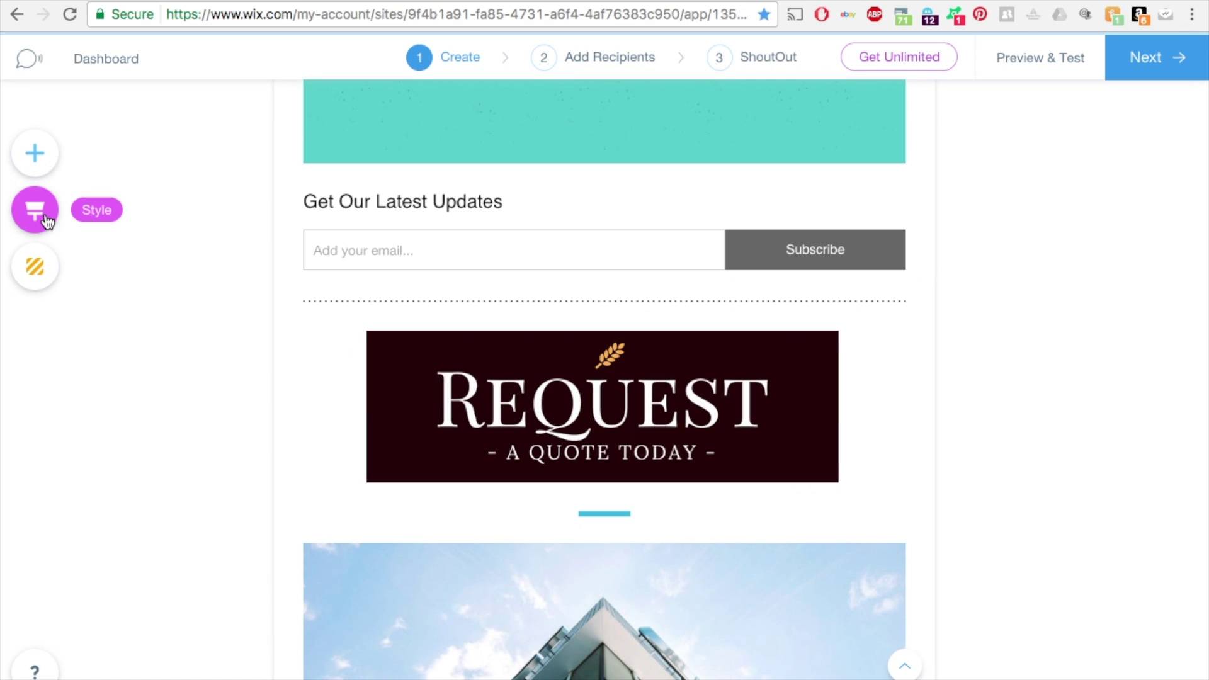
- Try the ONYX and FUN styles on the newsletter
{"action": "left_click", "coordinate": [46, 221]}
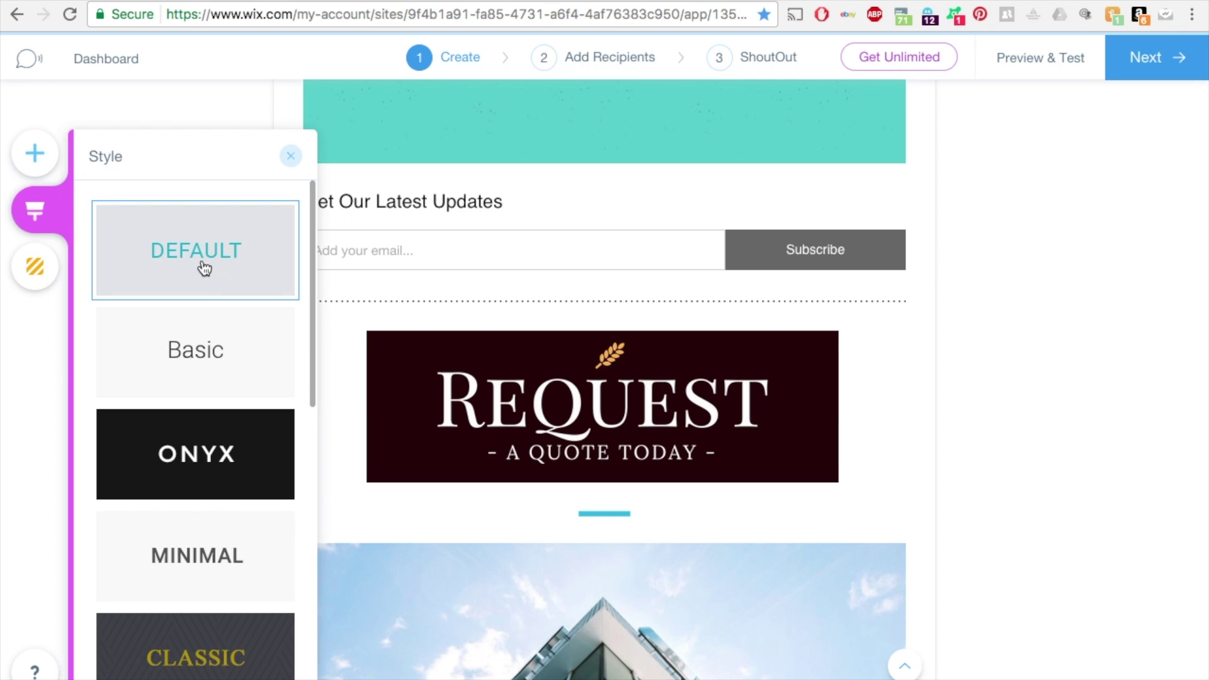
{"action": "left_click", "coordinate": [242, 290]}
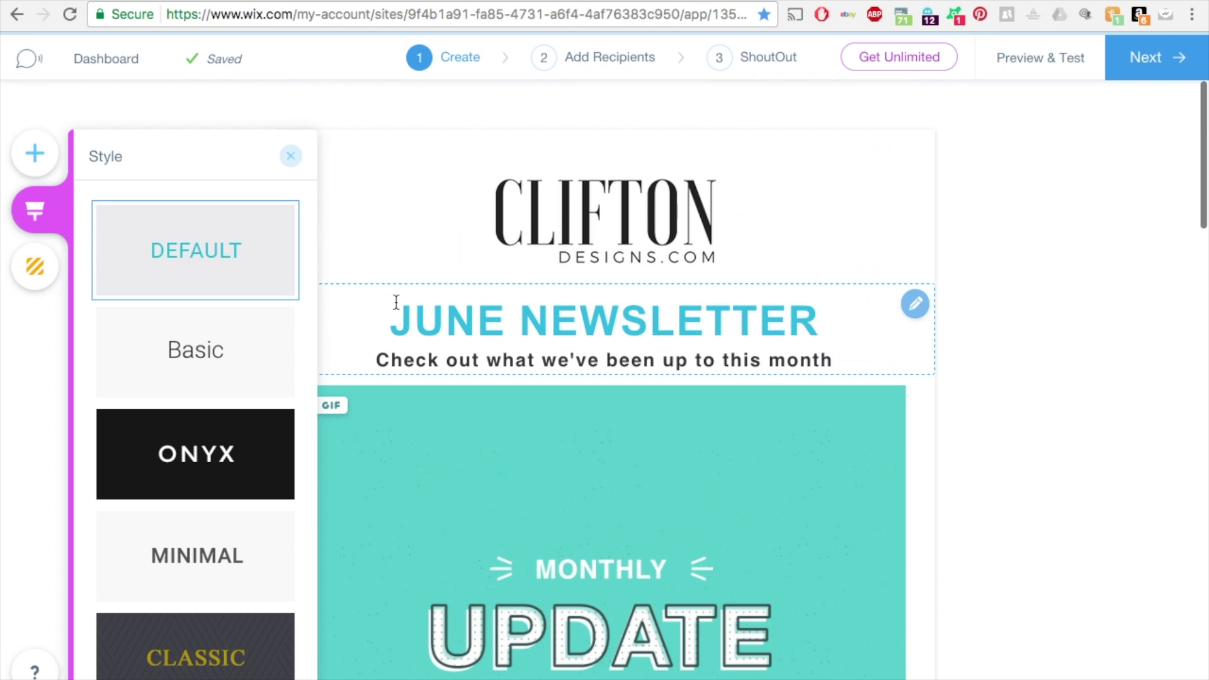
{"action": "left_click", "coordinate": [219, 478]}
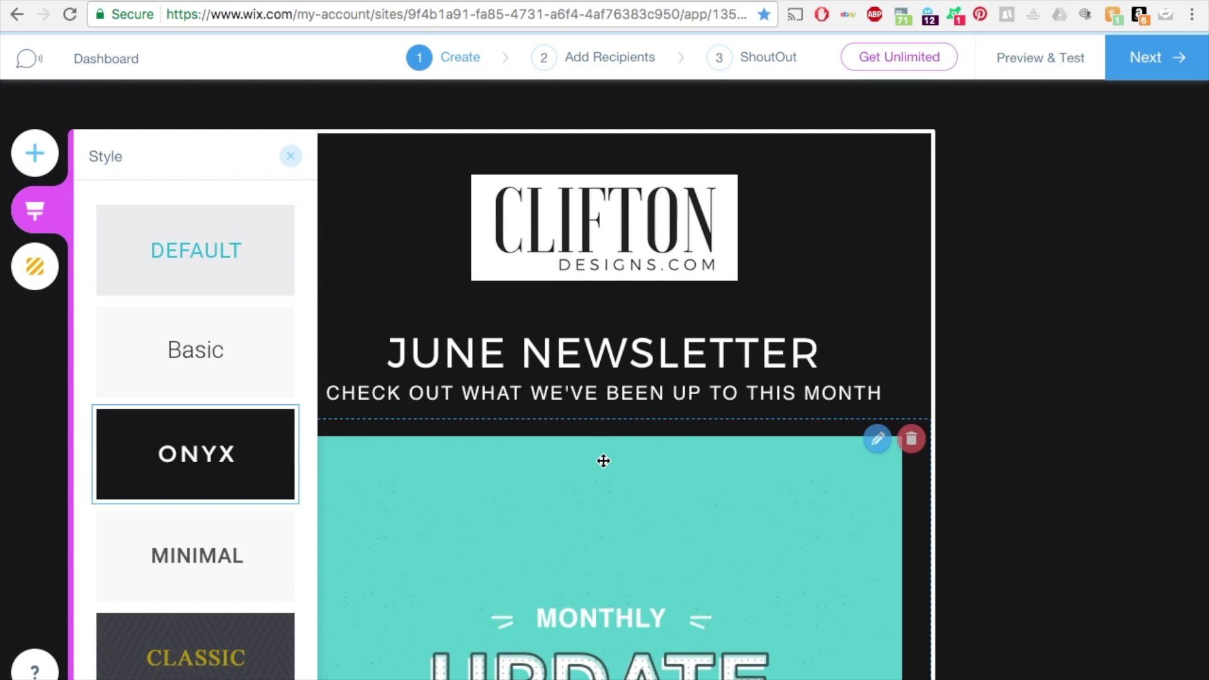
{"action": "scroll", "coordinate": [603, 461], "scroll_direction": "down", "scroll_amount": 8}
{"action": "scroll", "coordinate": [603, 461], "scroll_direction": "down", "scroll_amount": 3}
{"action": "scroll", "coordinate": [245, 542], "scroll_direction": "down", "scroll_amount": 8}
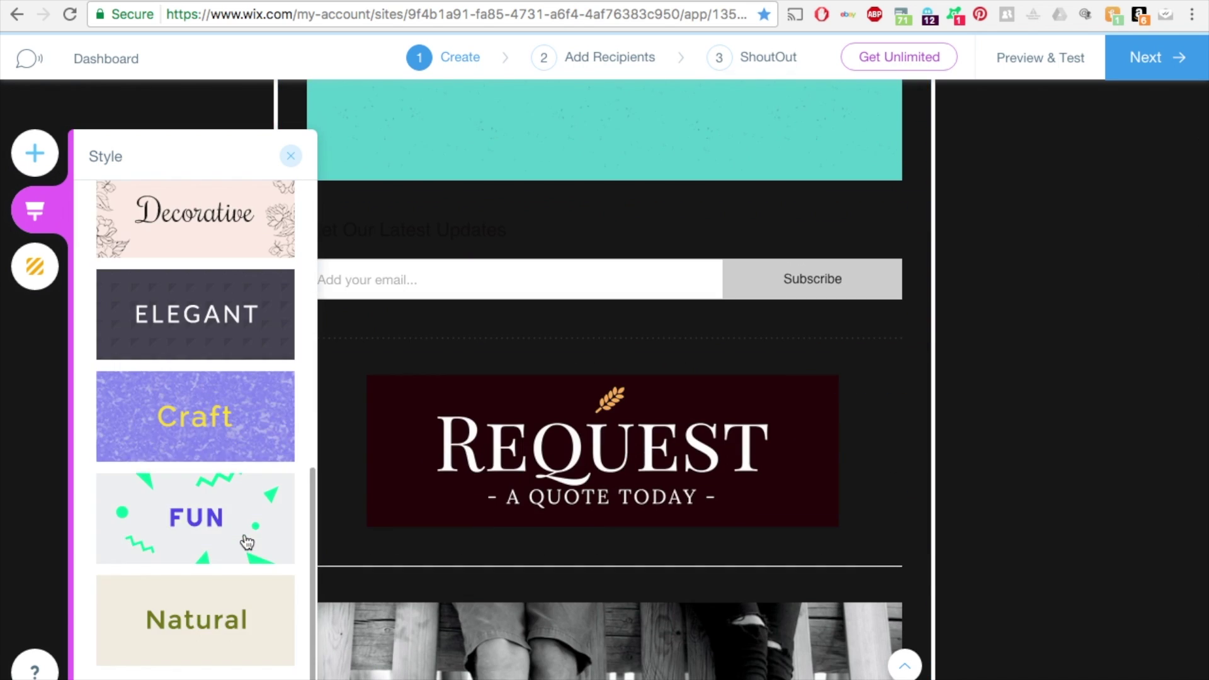
{"action": "scroll", "coordinate": [246, 538], "scroll_direction": "down", "scroll_amount": 8}
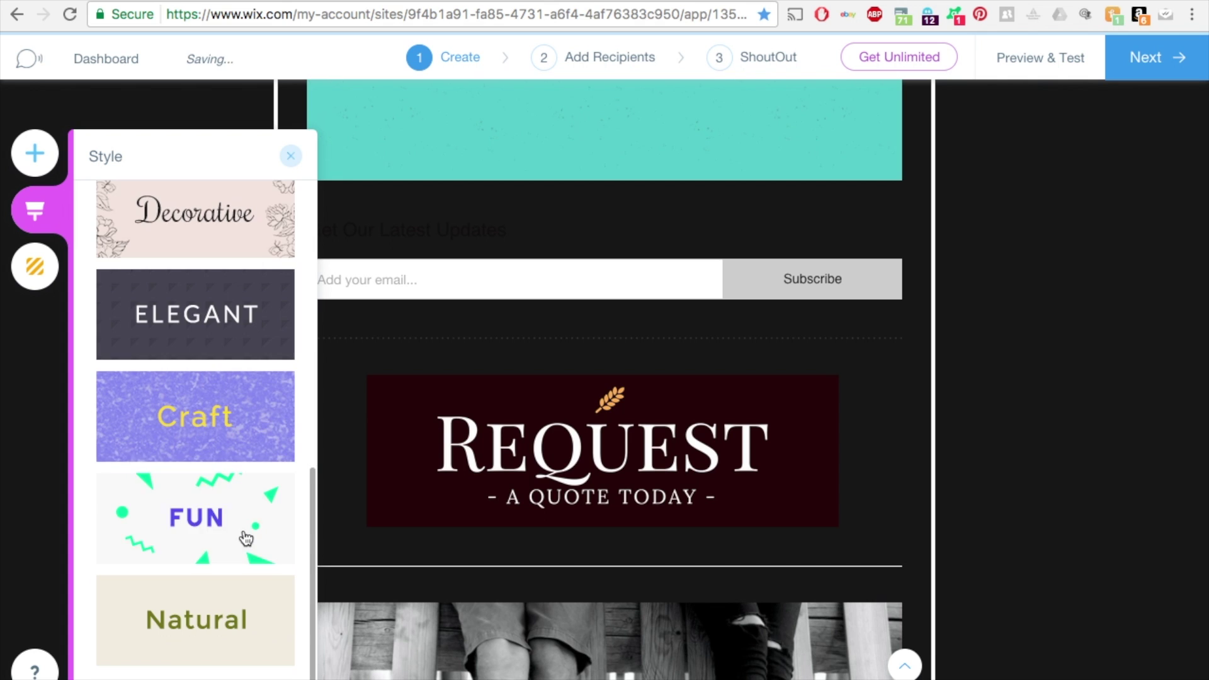
{"action": "left_click", "coordinate": [246, 537]}
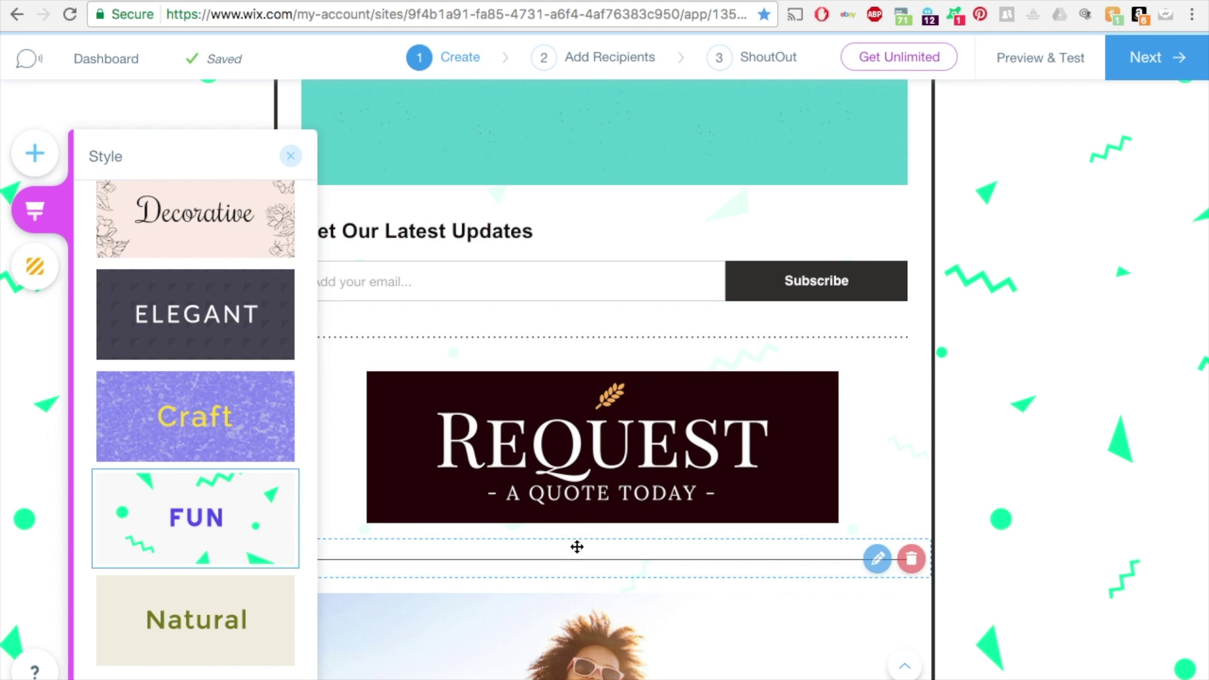
- Try the Craft style, then return the newsletter to DEFAULT
{"action": "scroll", "coordinate": [656, 257], "scroll_direction": "up", "scroll_amount": 3}
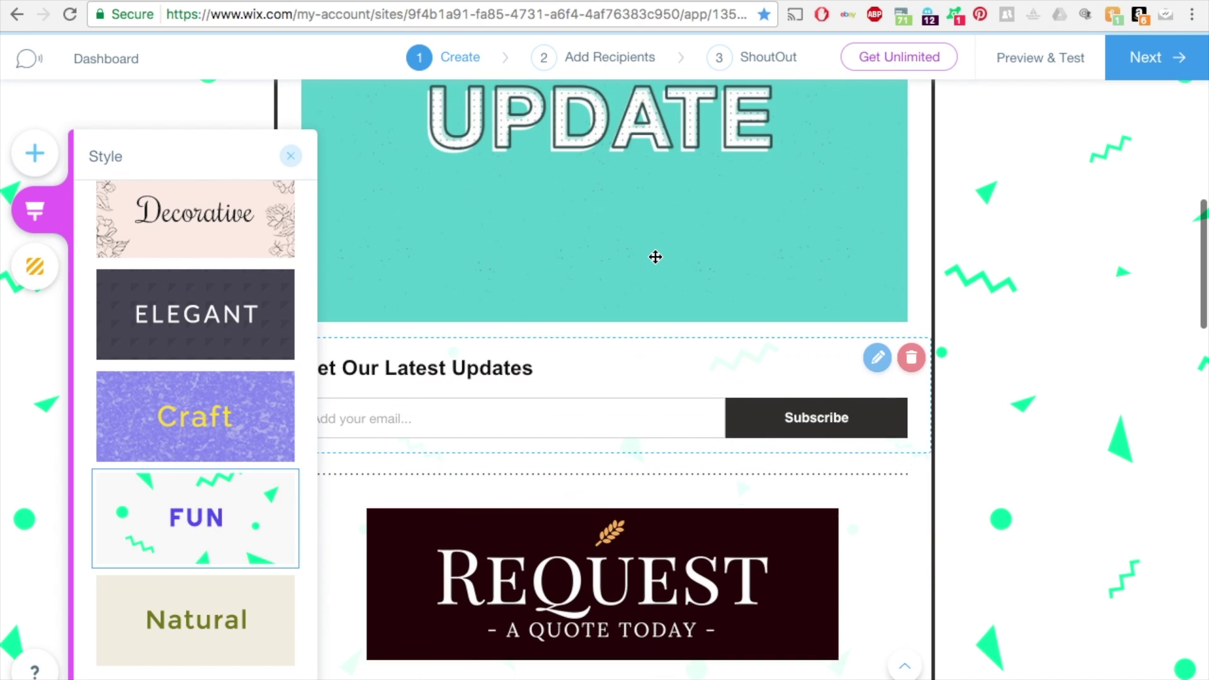
{"action": "scroll", "coordinate": [655, 257], "scroll_direction": "up", "scroll_amount": 10}
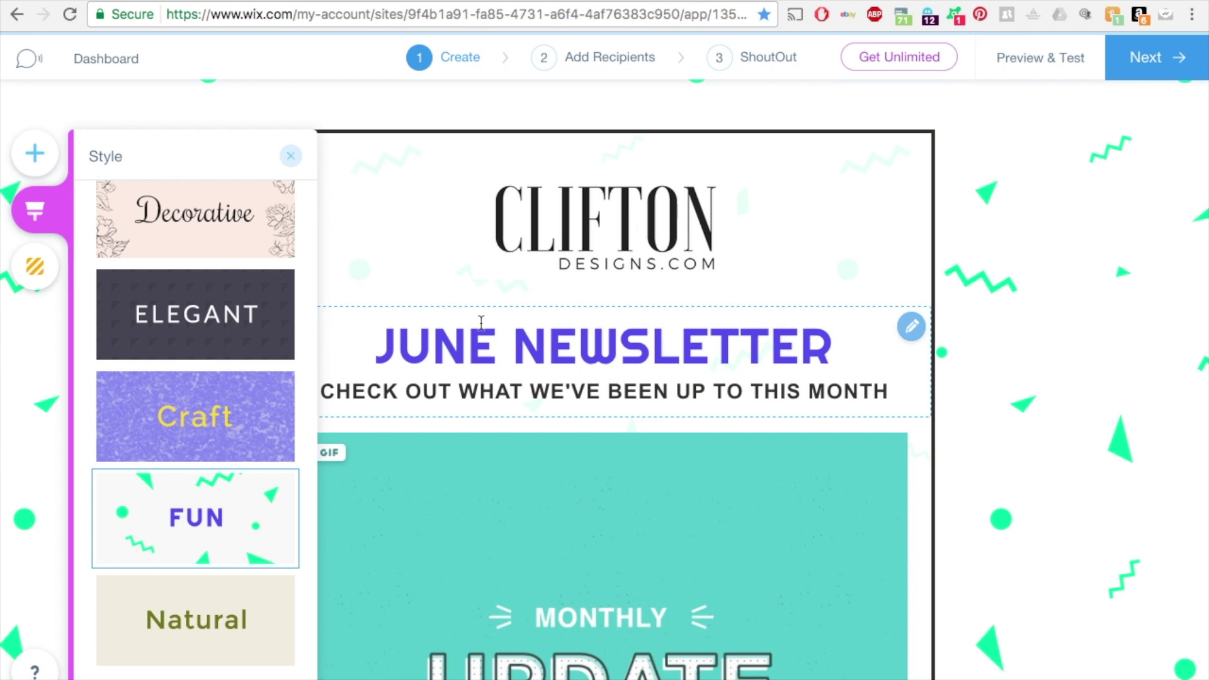
{"action": "left_click", "coordinate": [266, 395]}
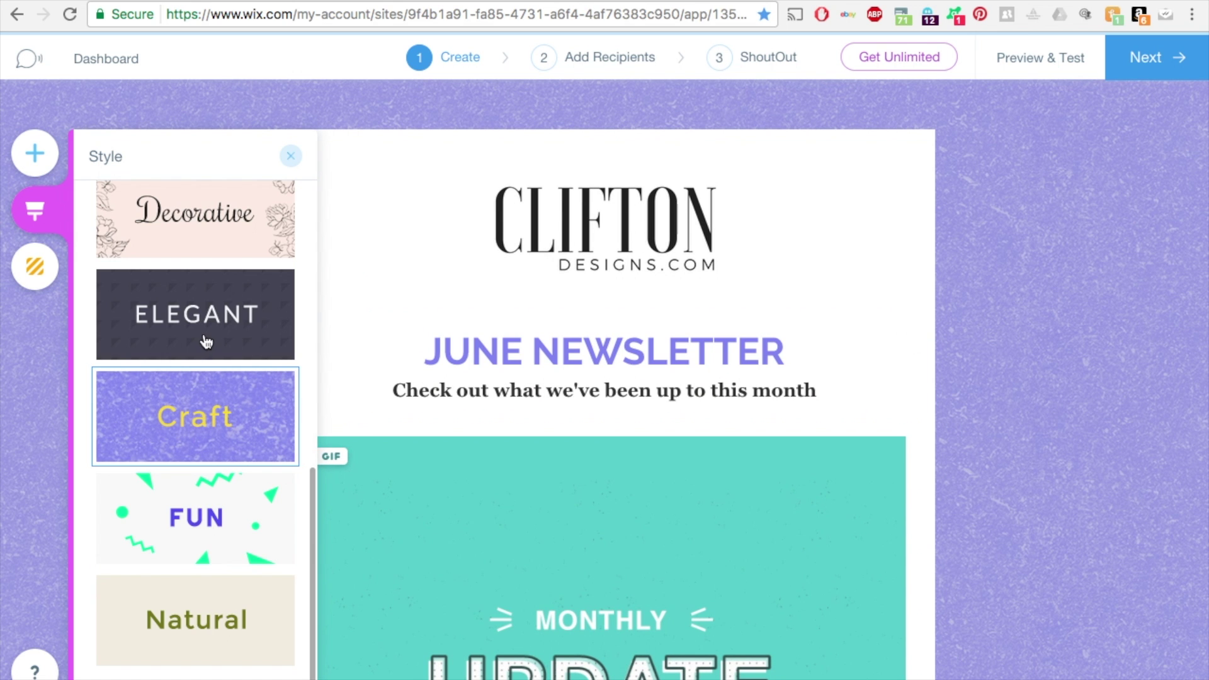
{"action": "scroll", "coordinate": [205, 342], "scroll_direction": "up", "scroll_amount": 10}
{"action": "left_click", "coordinate": [215, 285]}
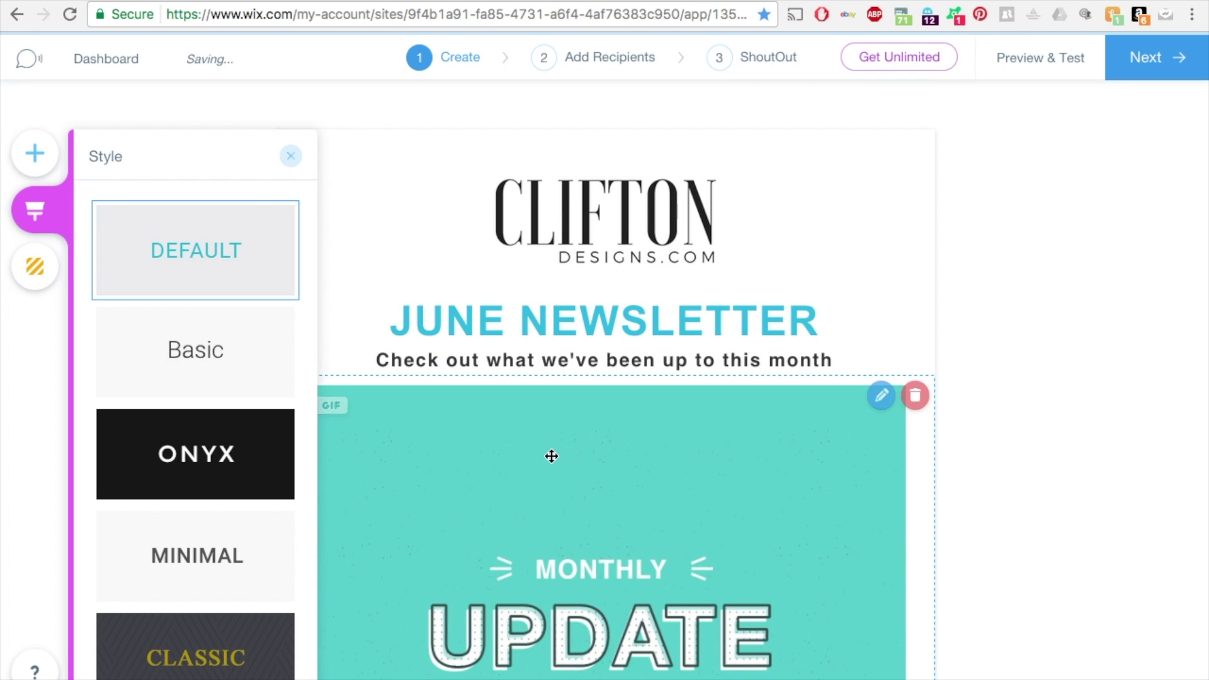
{"action": "left_click", "coordinate": [38, 277]}
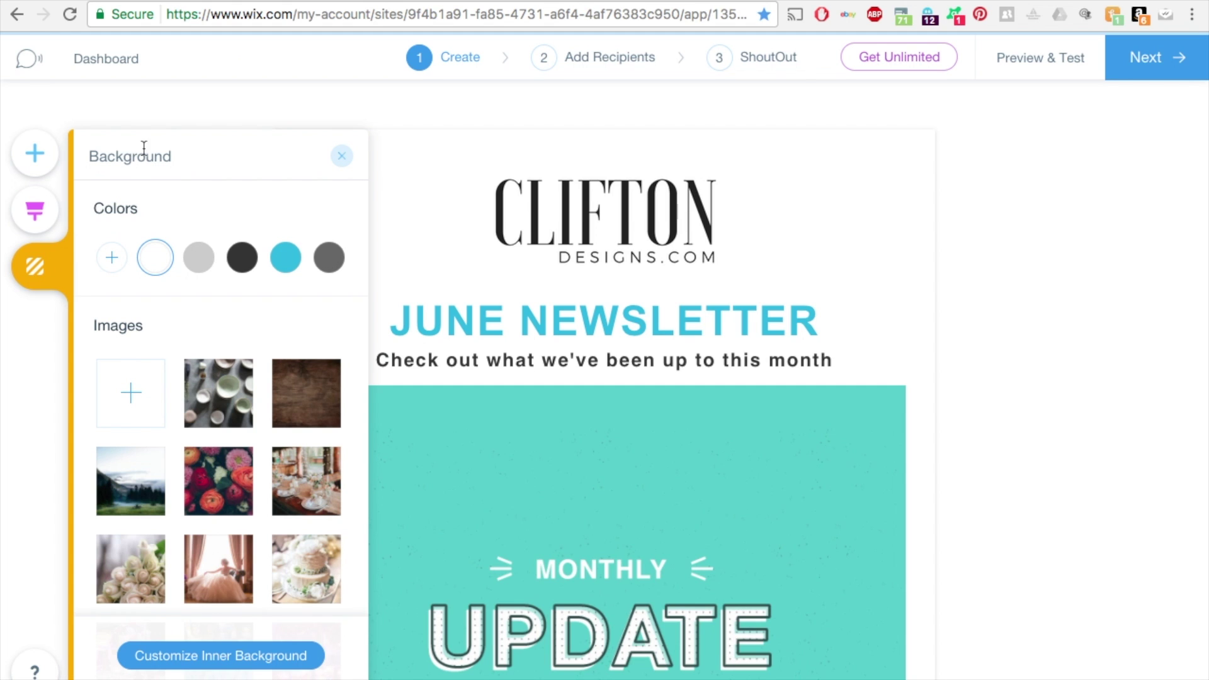
- Try dark grey and mid-grey page backgrounds, then use the cups photo instead
{"action": "left_click", "coordinate": [237, 263]}
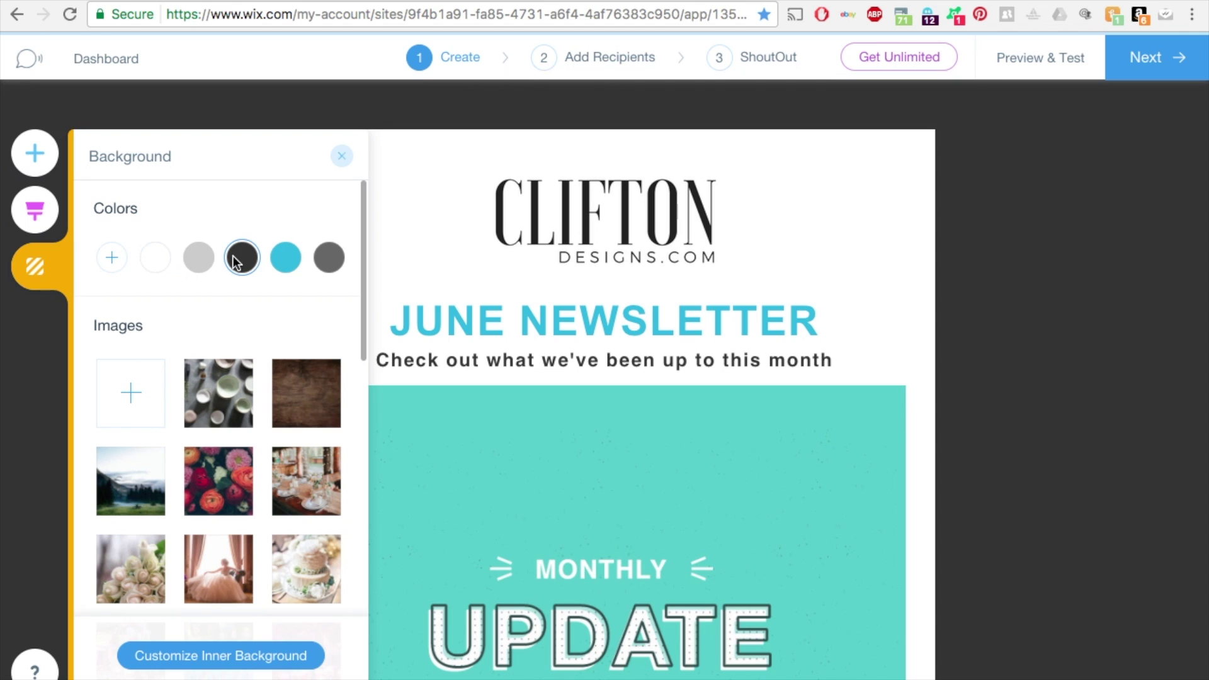
{"action": "left_click", "coordinate": [340, 259]}
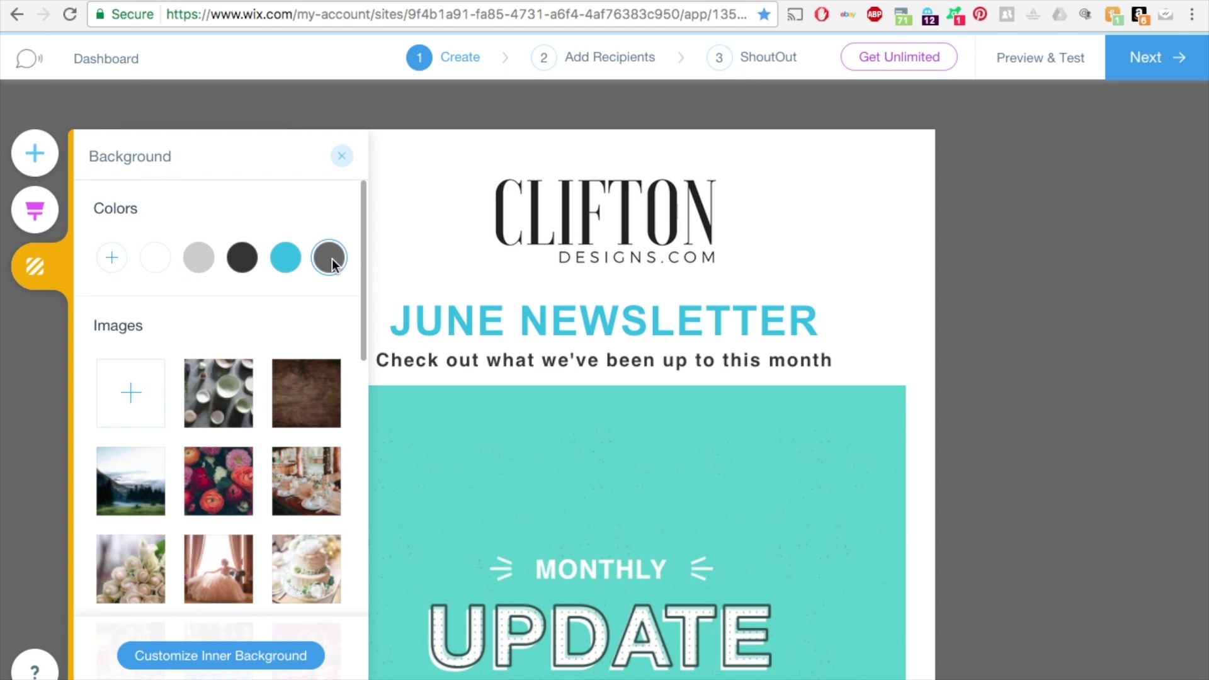
{"action": "left_click", "coordinate": [232, 403]}
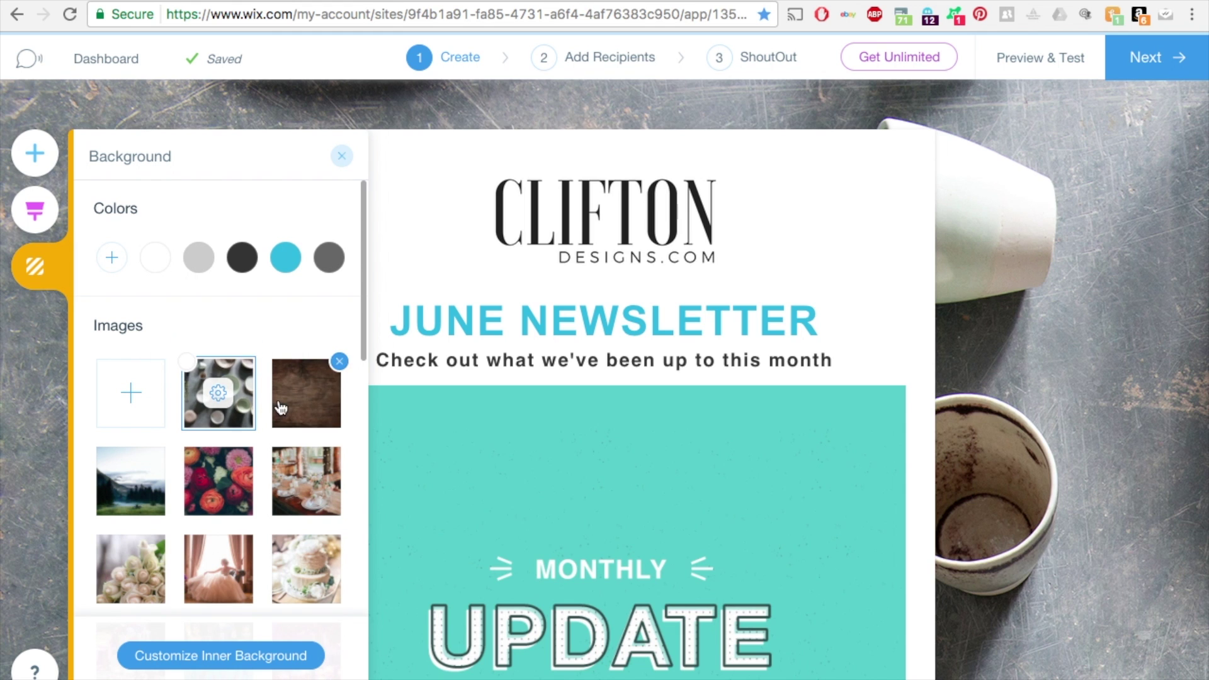
{"action": "left_click", "coordinate": [131, 403]}
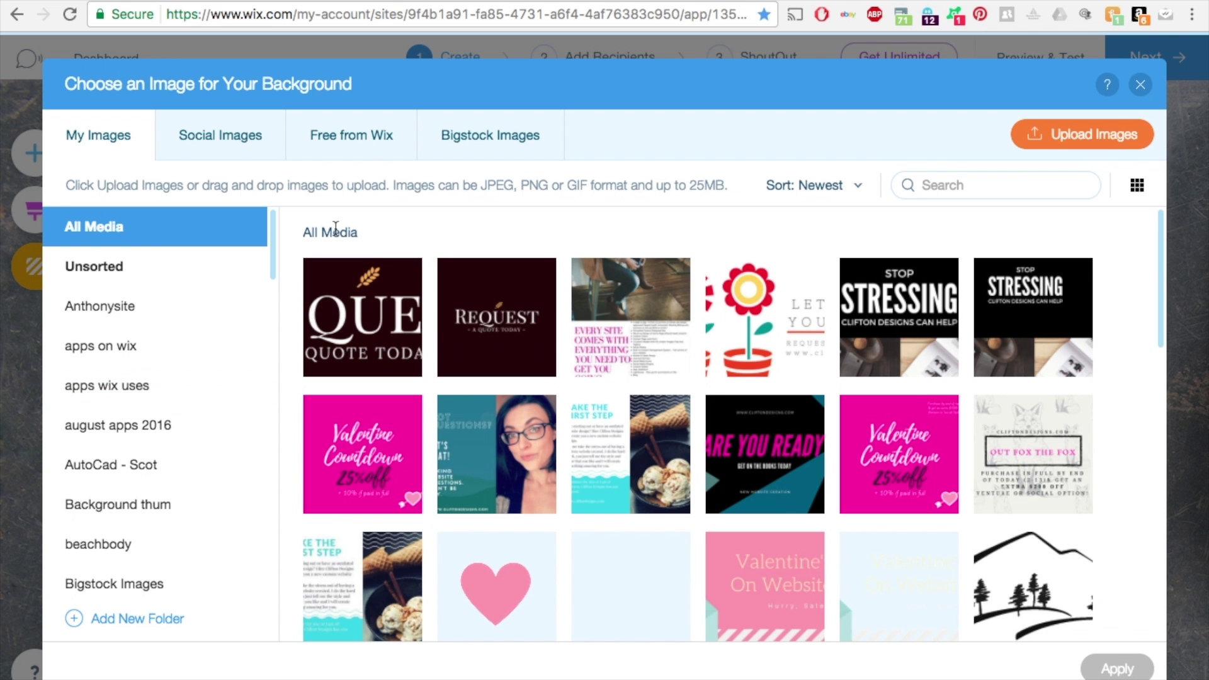
- Apply the first snowy mountain photo from Free from Wix as the page background
{"action": "left_click", "coordinate": [230, 154]}
{"action": "left_click", "coordinate": [329, 153]}
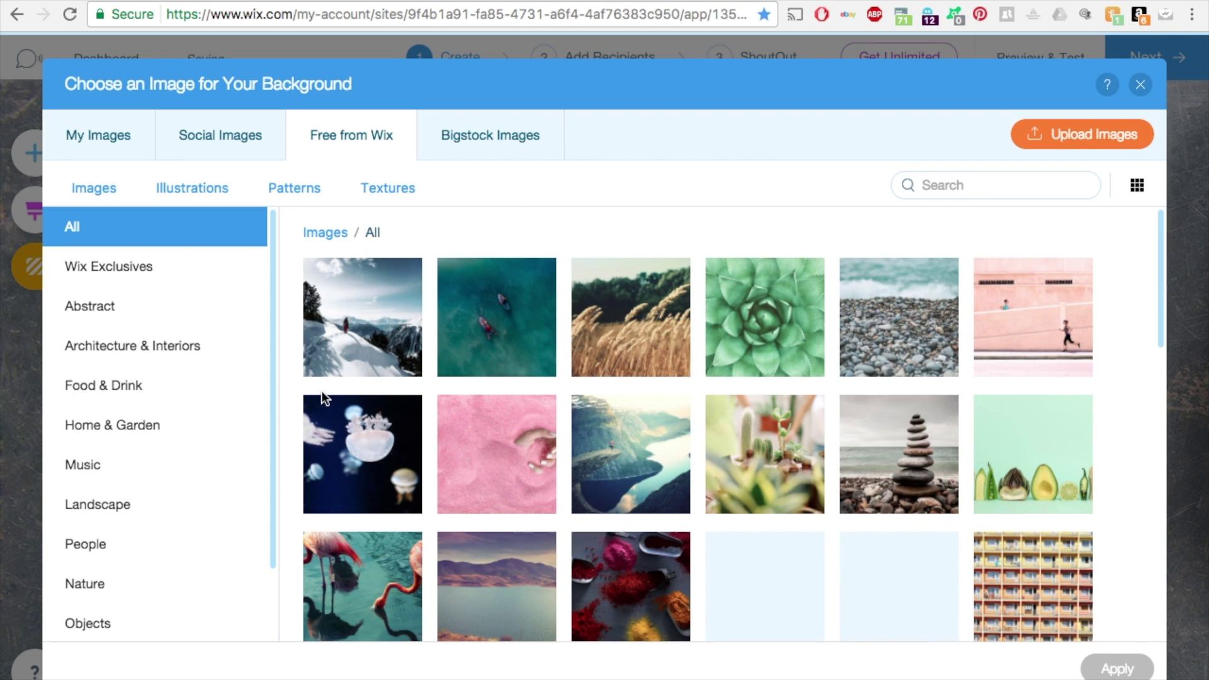
{"action": "left_click", "coordinate": [362, 328]}
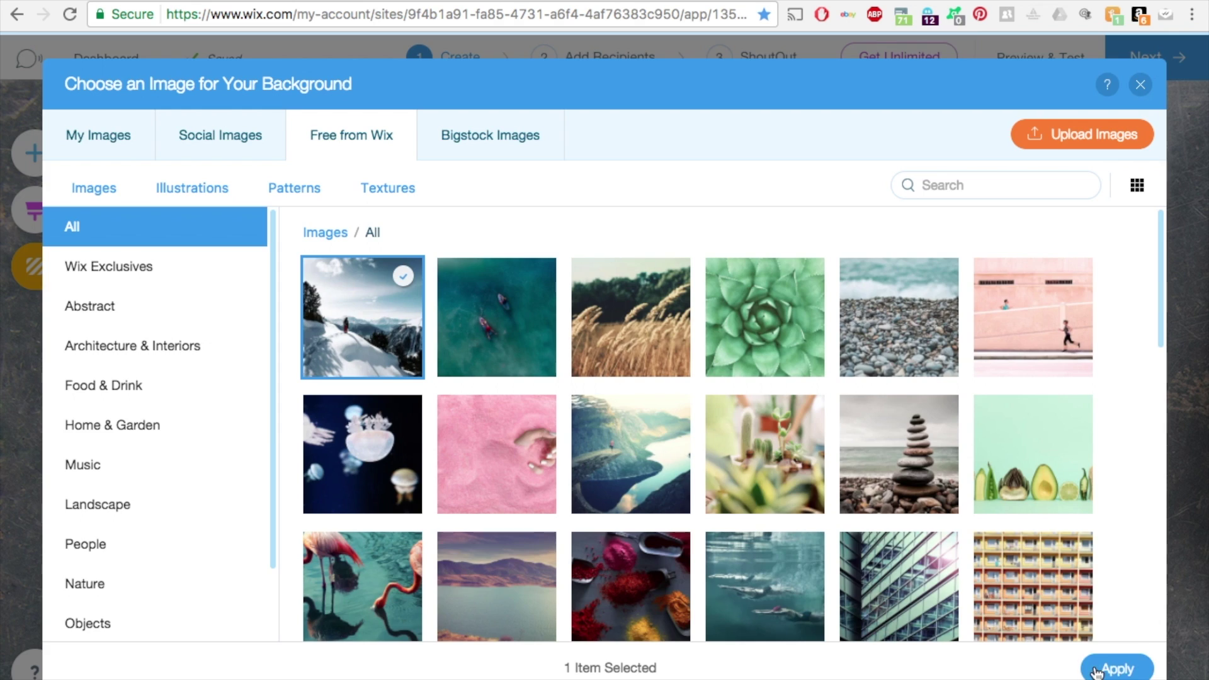
{"action": "left_click", "coordinate": [1116, 669]}
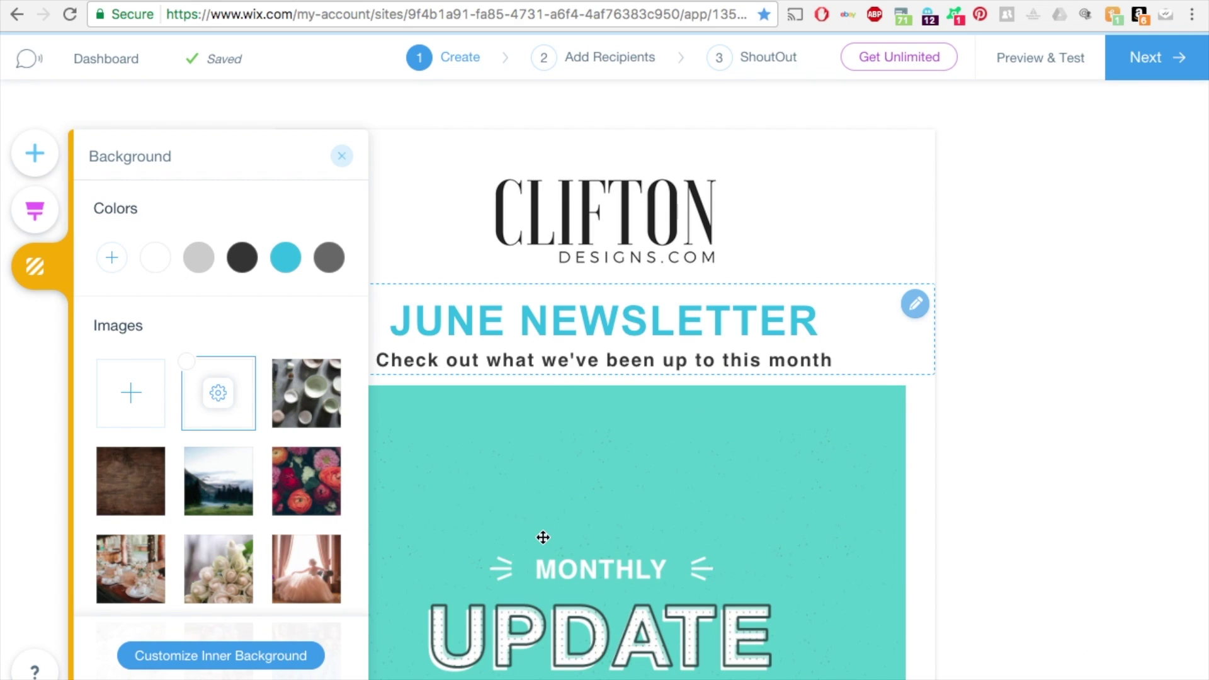
- Reselect the ceramic-cups thumbnail as the page background image
{"action": "scroll", "coordinate": [680, 529], "scroll_direction": "down", "scroll_amount": 10}
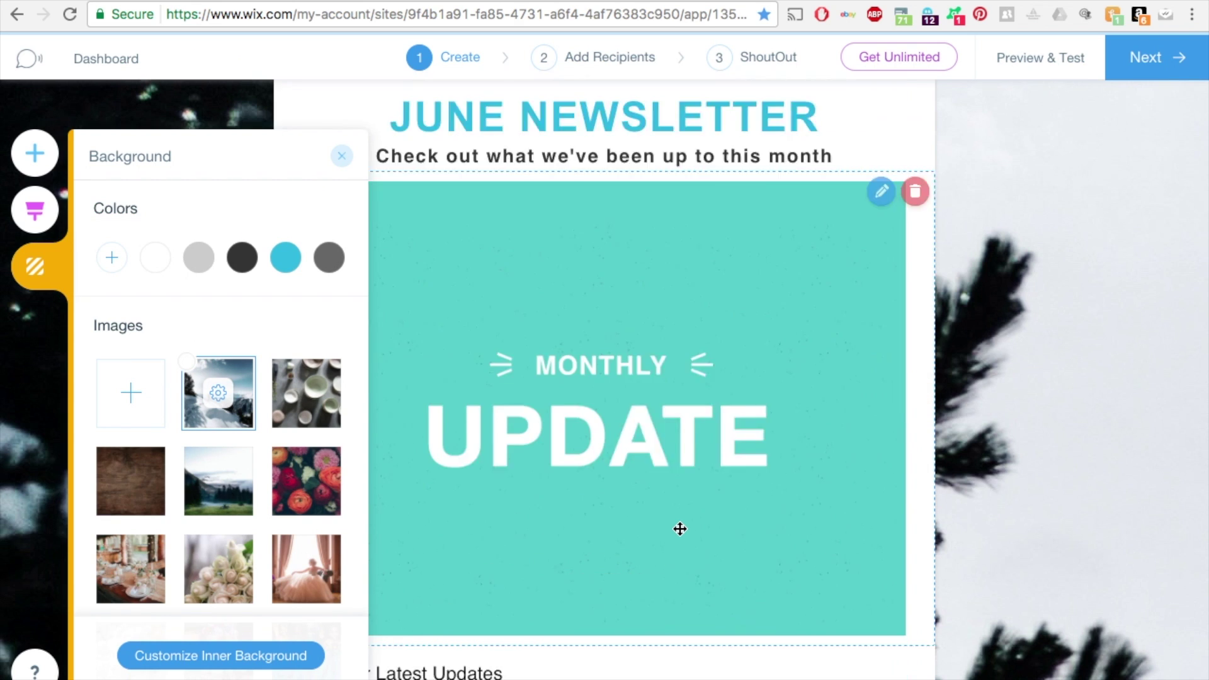
{"action": "scroll", "coordinate": [368, 348], "scroll_direction": "up", "scroll_amount": 7}
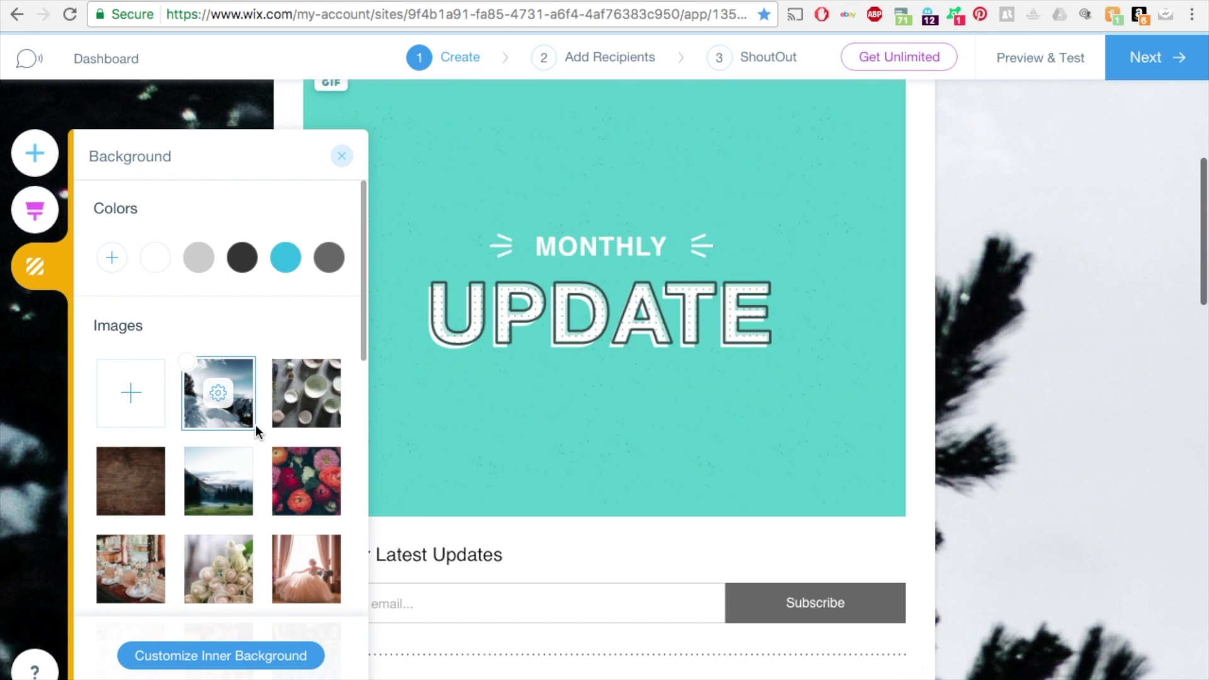
{"action": "left_click", "coordinate": [307, 409]}
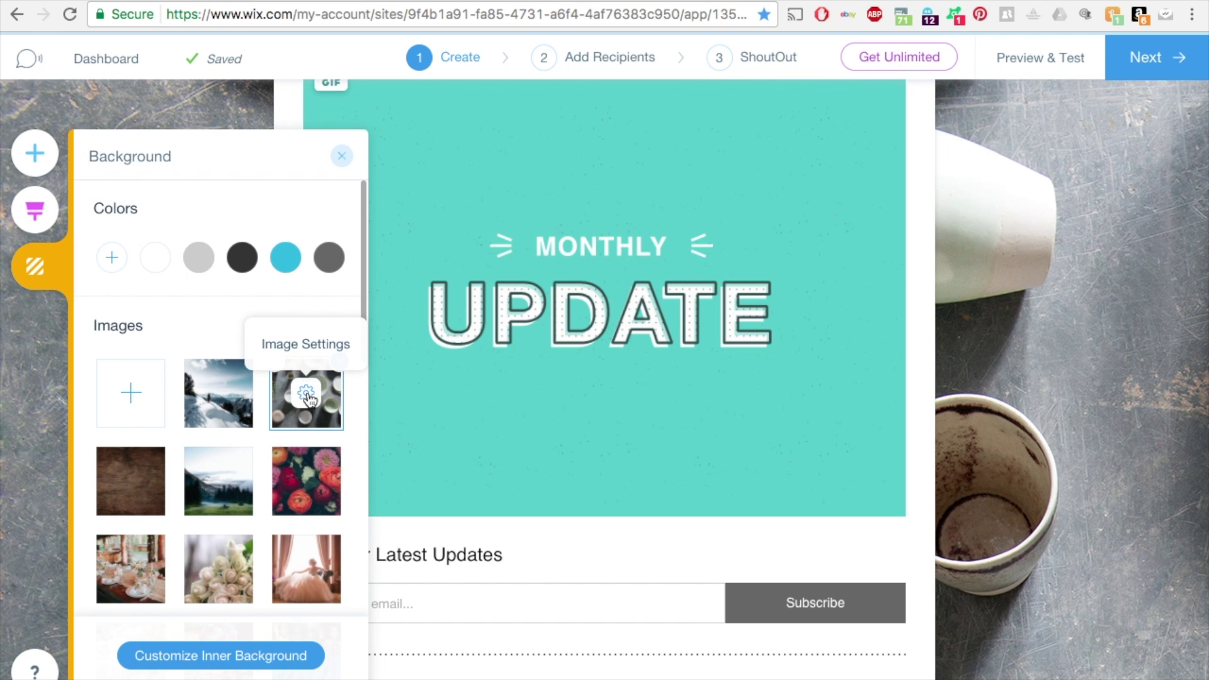
{"action": "left_click", "coordinate": [306, 394]}
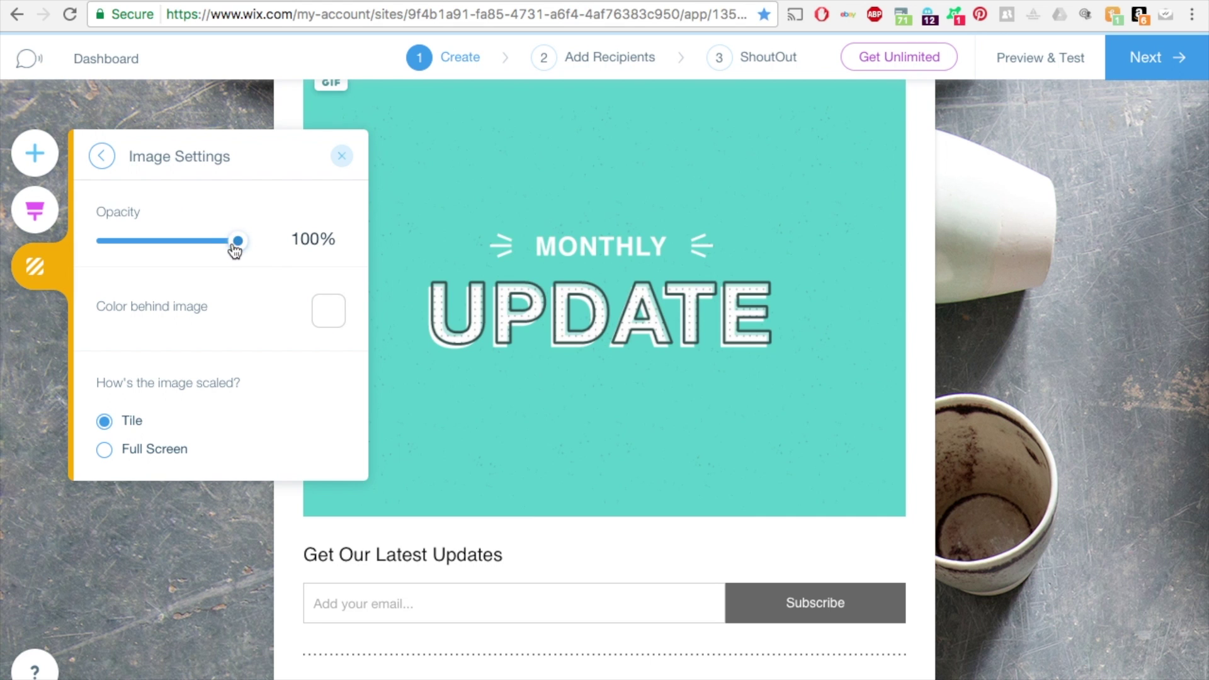
- Fade the cups background to 33% opacity over a pale greyish-pink backing colour
{"action": "left_click_drag", "start_coordinate": [236, 242], "coordinate": [144, 254]}
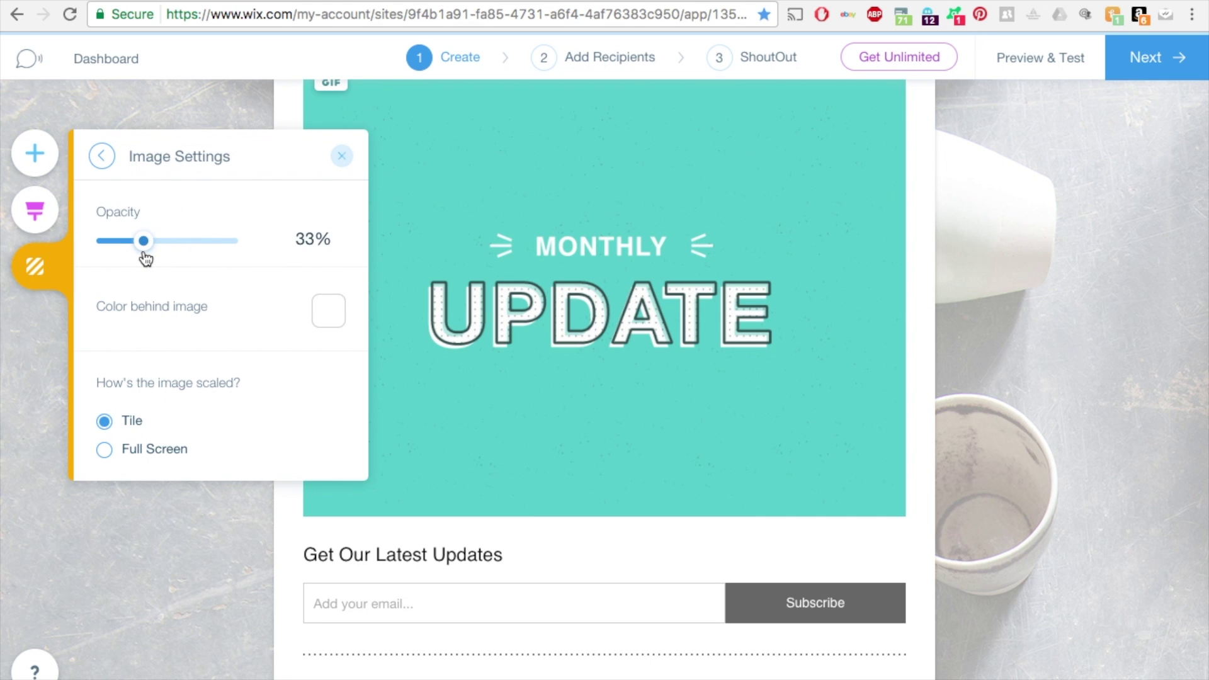
{"action": "left_click", "coordinate": [328, 311]}
{"action": "left_click", "coordinate": [453, 278]}
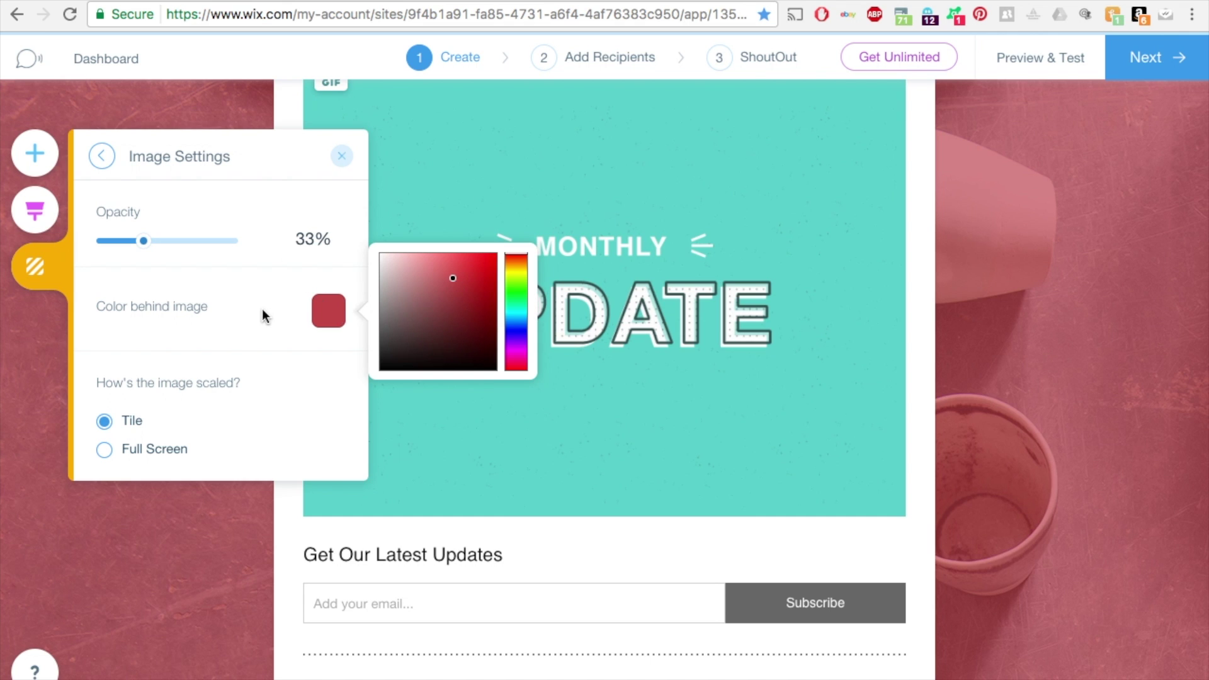
{"action": "left_click", "coordinate": [397, 290]}
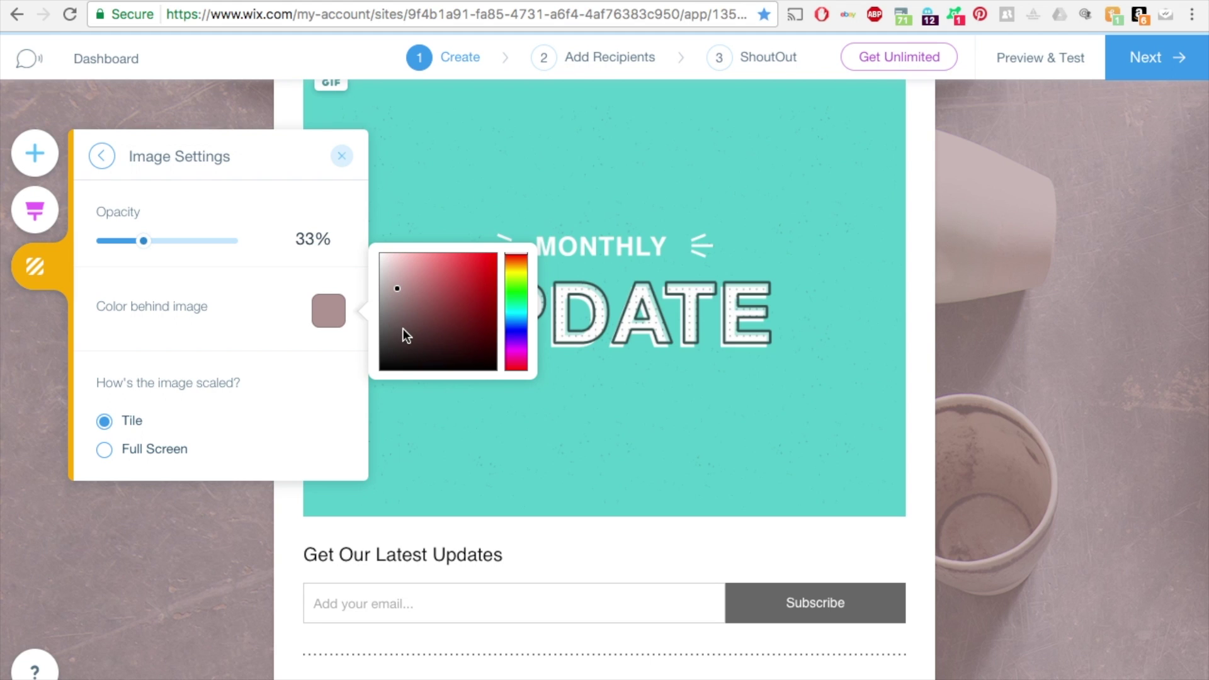
{"action": "left_click", "coordinate": [390, 281]}
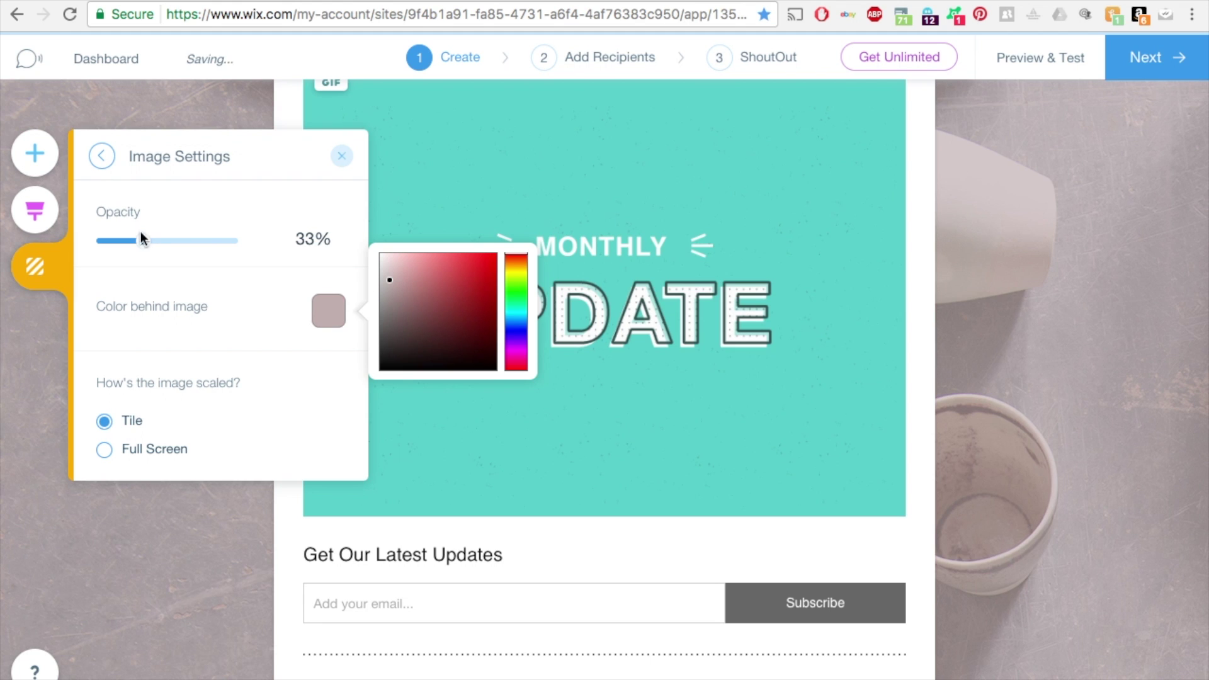
{"action": "left_click", "coordinate": [139, 180]}
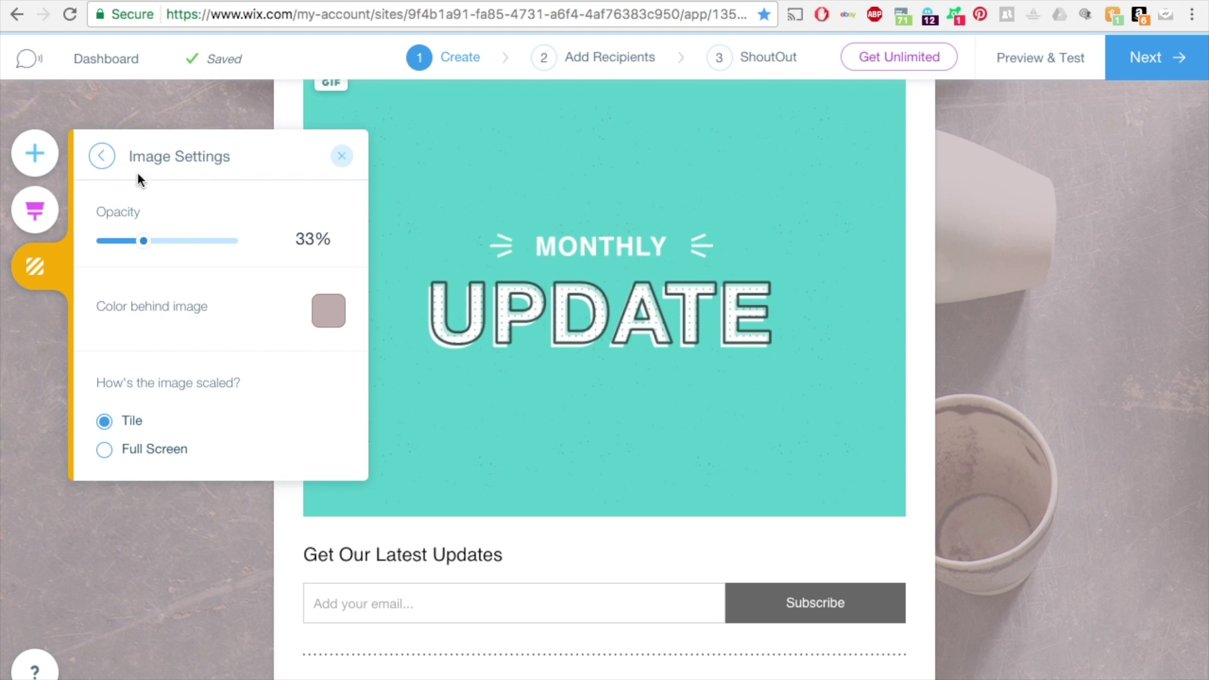
{"action": "left_click", "coordinate": [105, 157]}
{"action": "scroll", "coordinate": [210, 480], "scroll_direction": "down", "scroll_amount": 5}
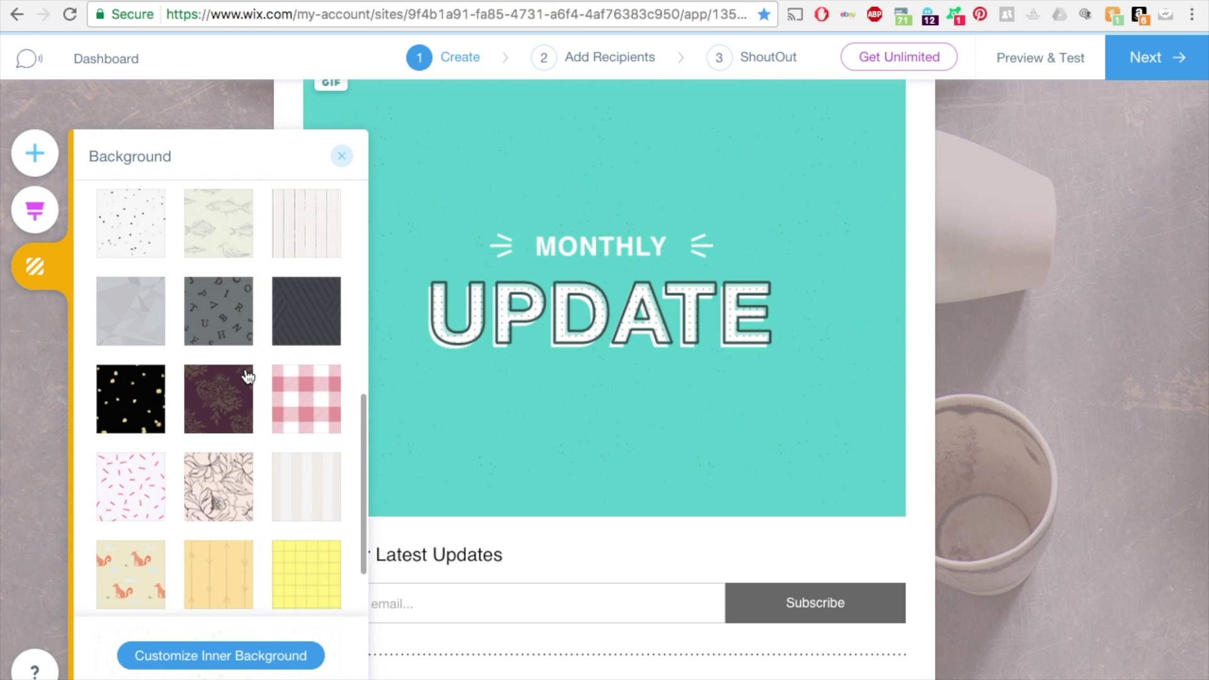
- Set the white flowers photo as the newsletter's page background
{"action": "scroll", "coordinate": [247, 376], "scroll_direction": "down", "scroll_amount": 5}
{"action": "scroll", "coordinate": [244, 372], "scroll_direction": "up", "scroll_amount": 10}
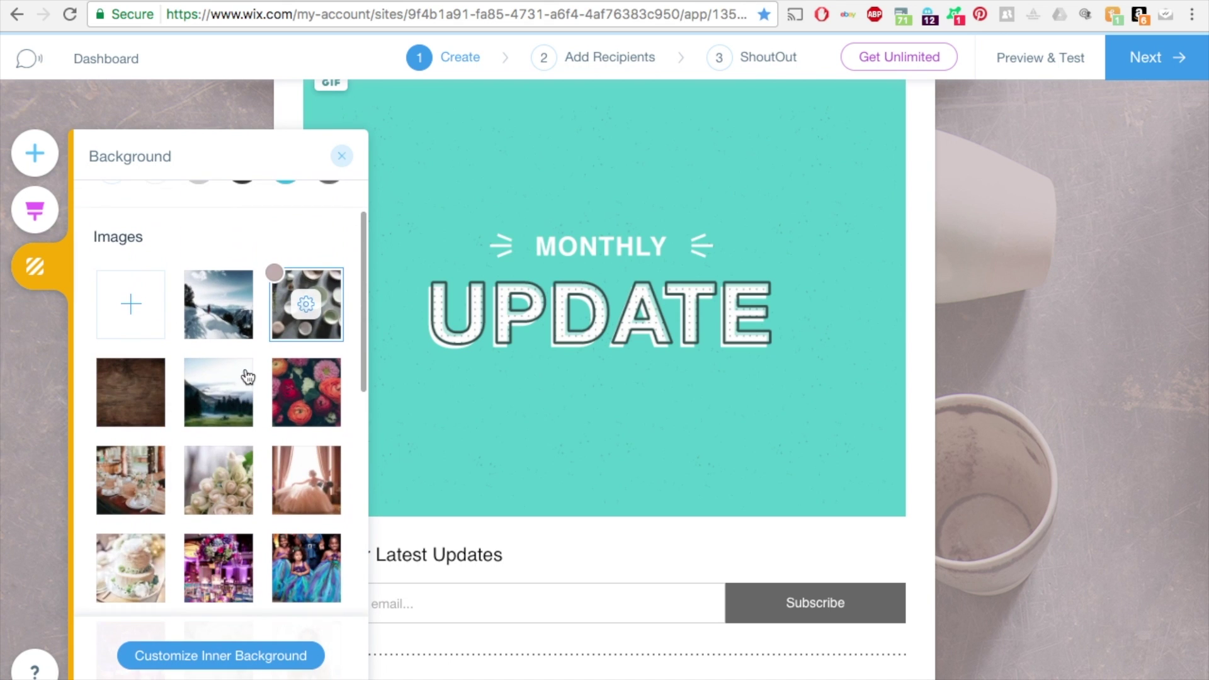
{"action": "mouse_move", "coordinate": [245, 416]}
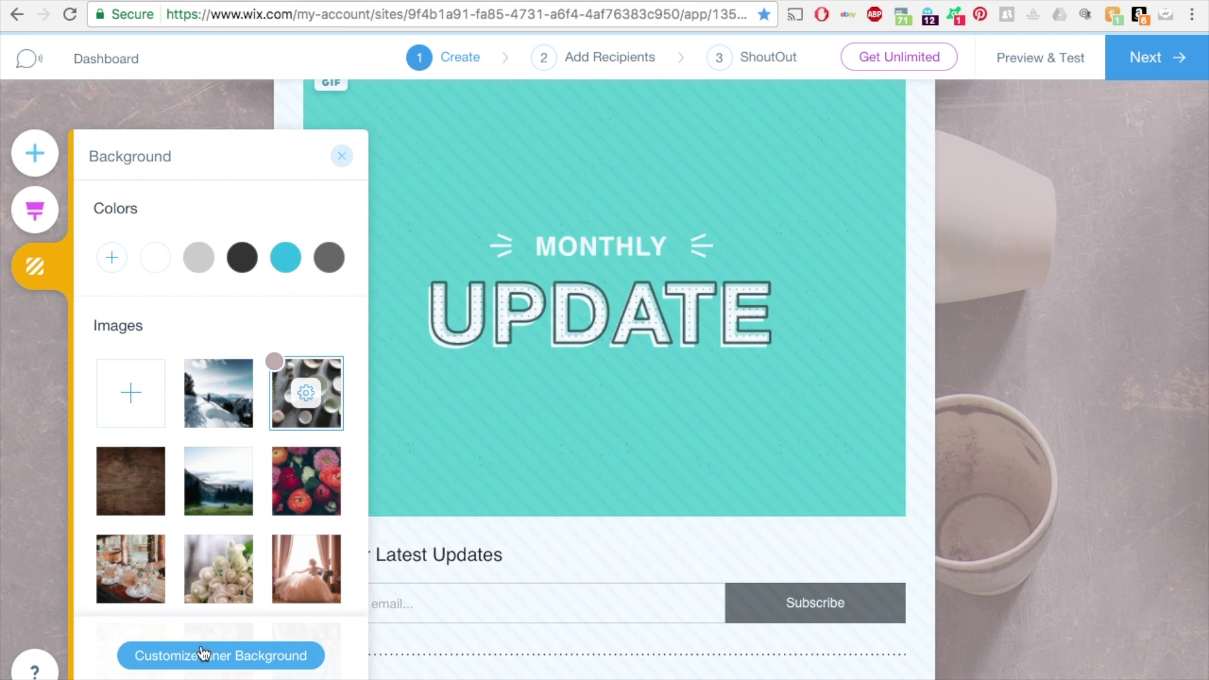
{"action": "left_click", "coordinate": [230, 574]}
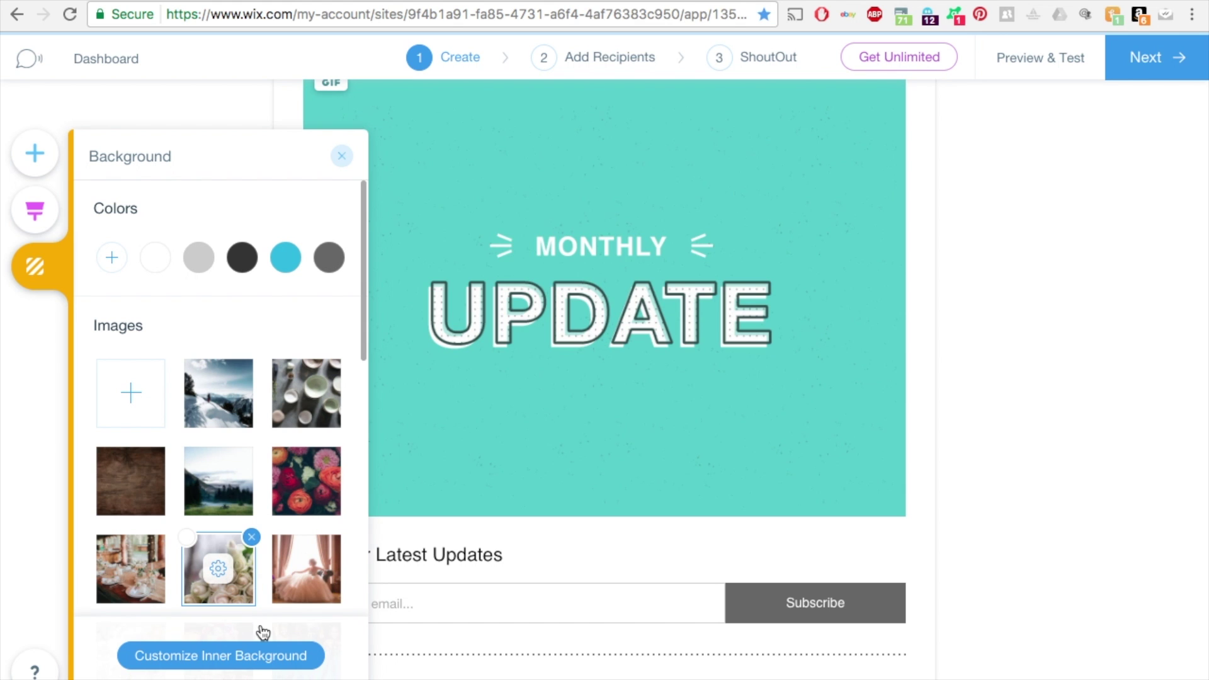
{"action": "left_click", "coordinate": [224, 655]}
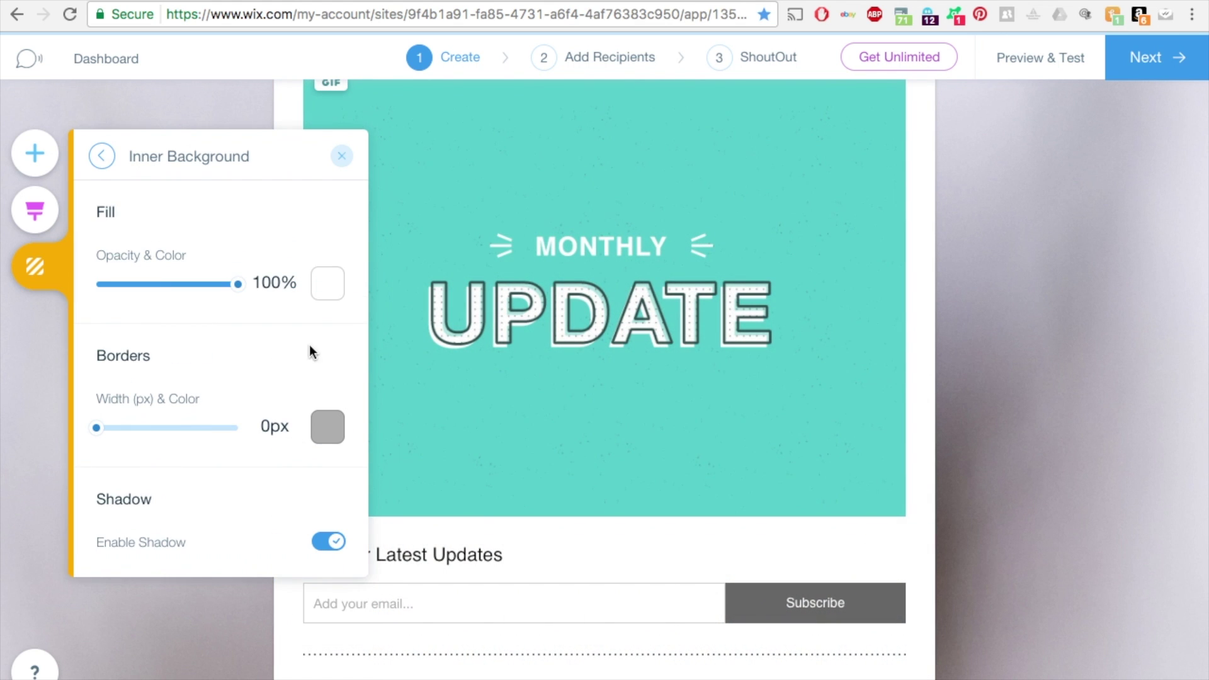
- Give the inner background 54% fill, a 7px greyish-brown border and no shadow
{"action": "left_click_drag", "start_coordinate": [237, 284], "coordinate": [173, 286]}
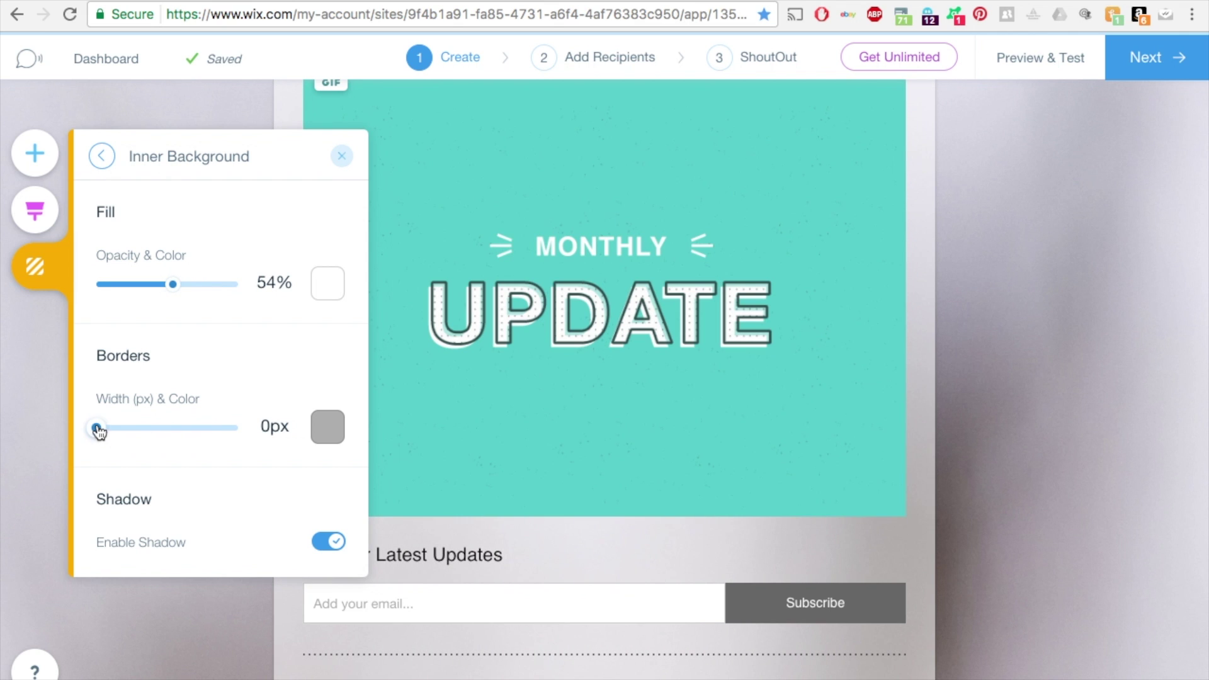
{"action": "left_click_drag", "start_coordinate": [98, 430], "coordinate": [195, 449]}
{"action": "left_click", "coordinate": [328, 543]}
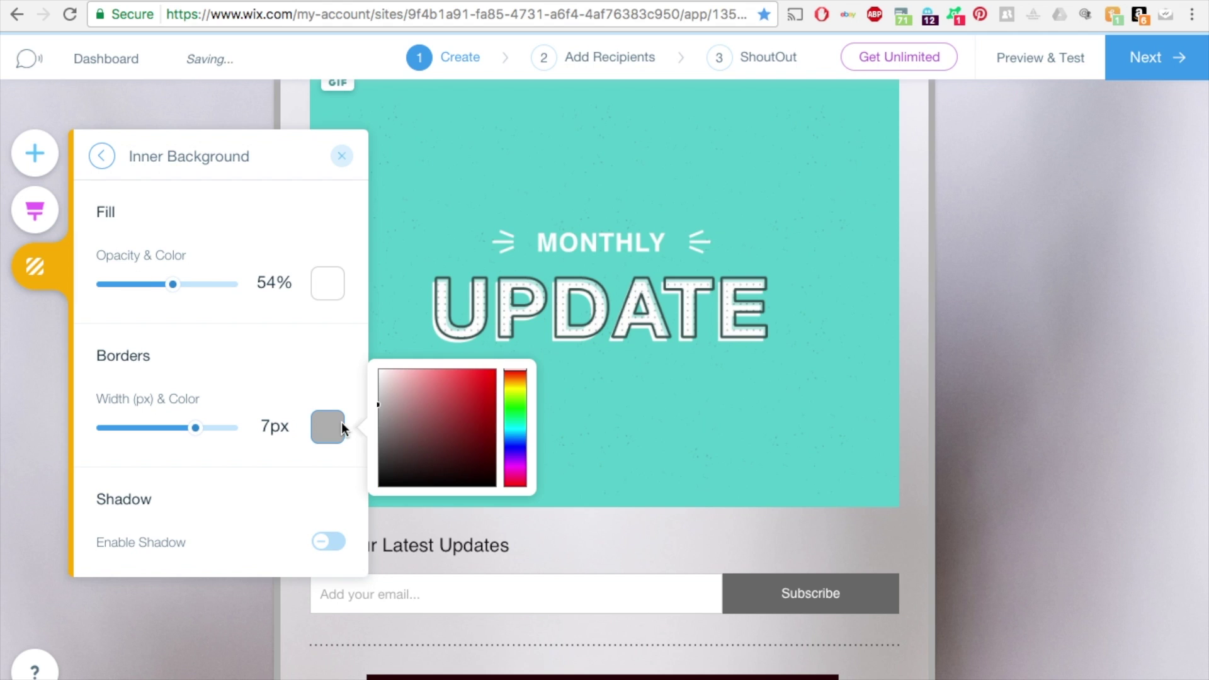
{"action": "left_click", "coordinate": [398, 427]}
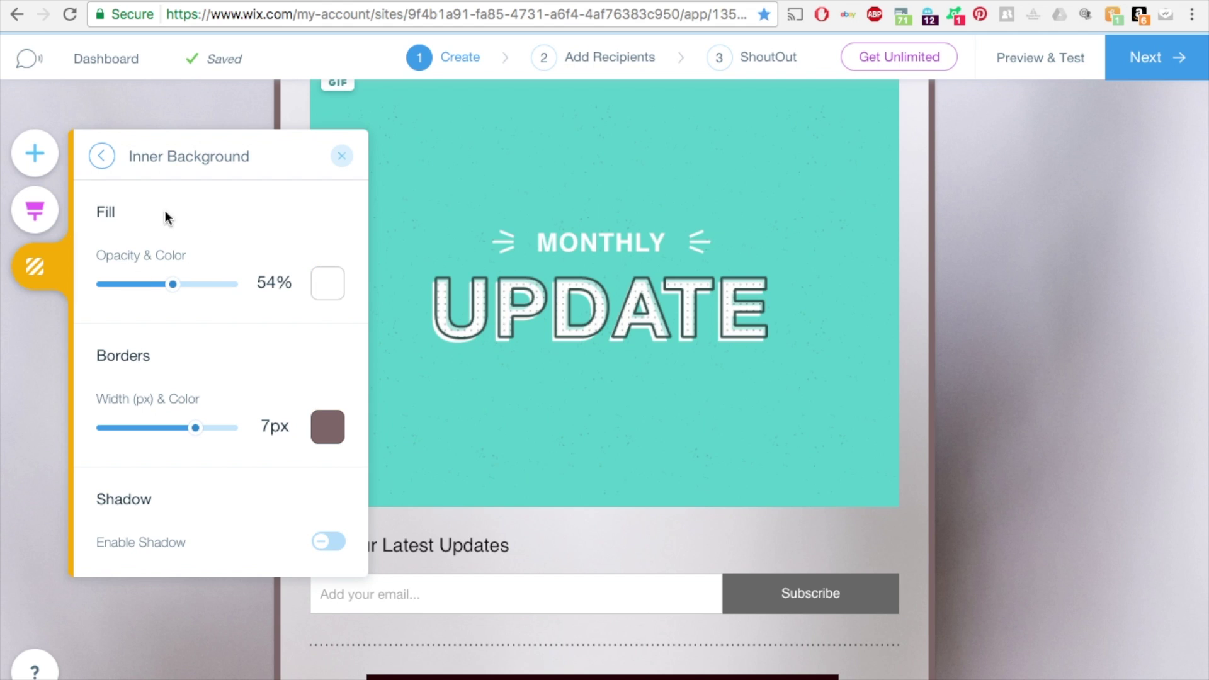
{"action": "left_click", "coordinate": [106, 161]}
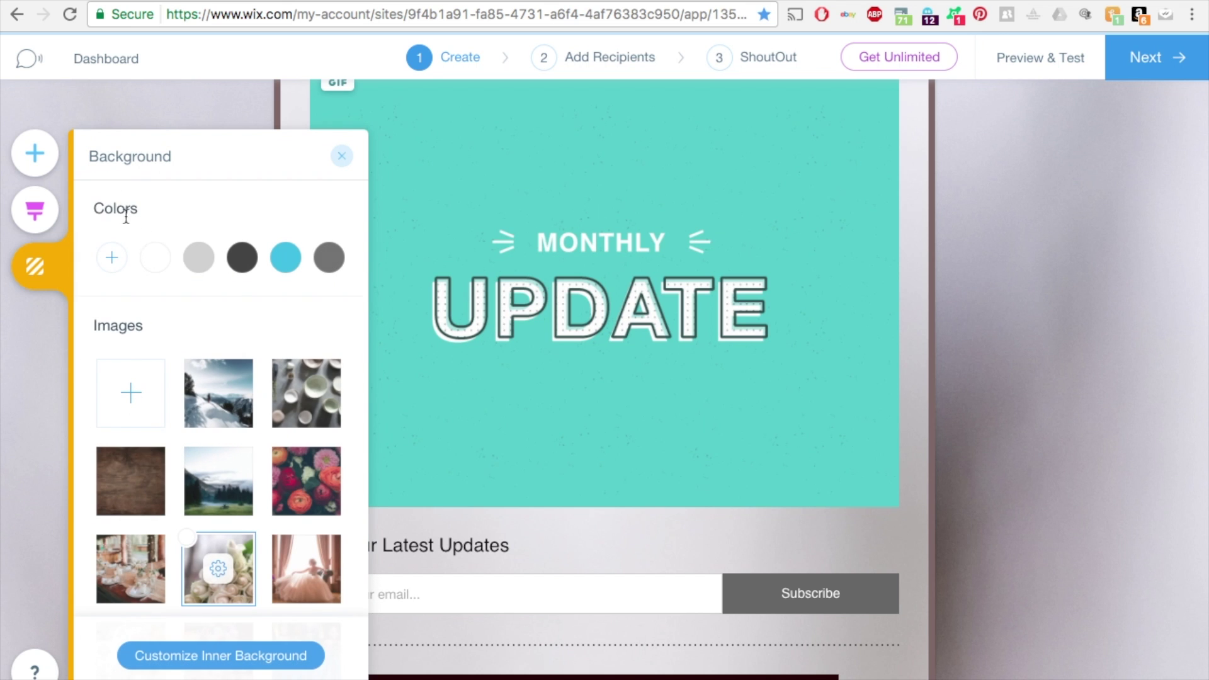
- Try the snowy mountain and cups photos as the page background again
{"action": "left_click", "coordinate": [242, 400]}
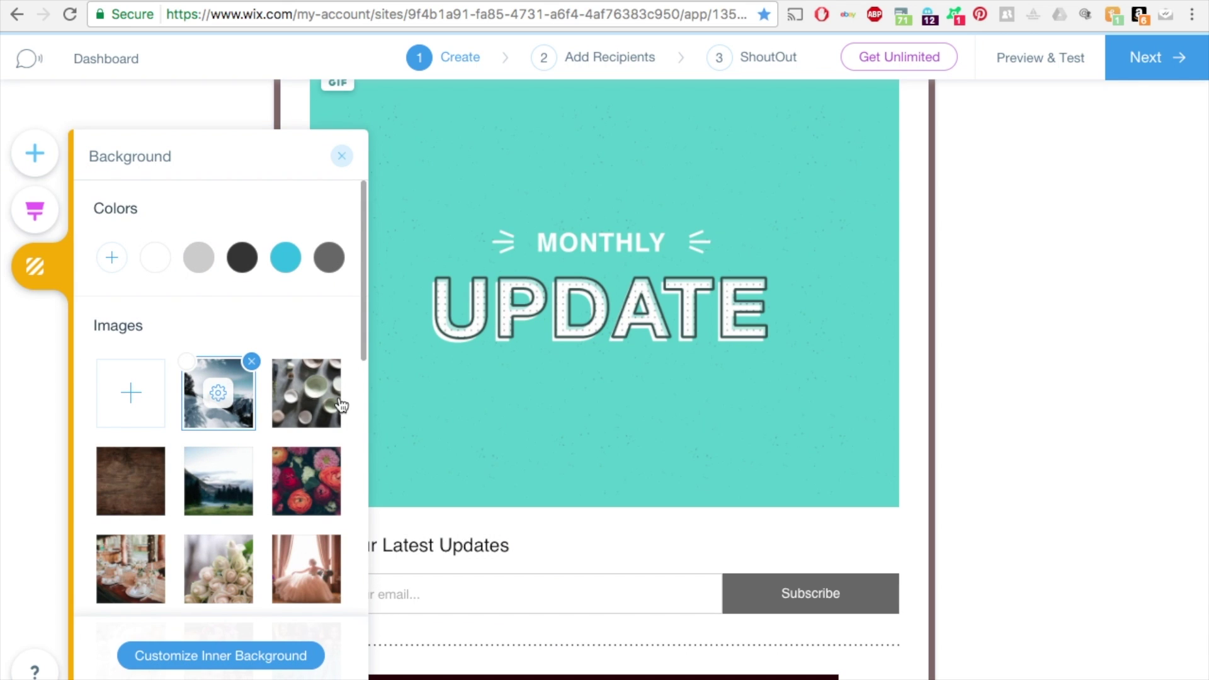
{"action": "left_click", "coordinate": [277, 406]}
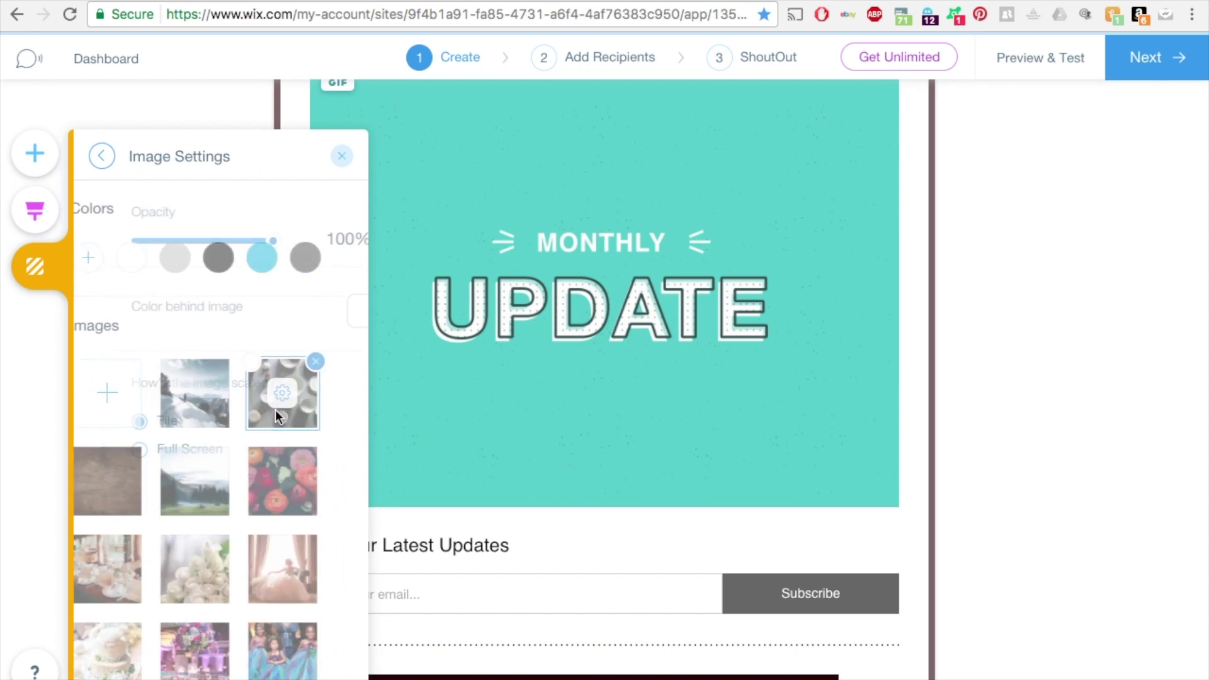
{"action": "left_click", "coordinate": [341, 158]}
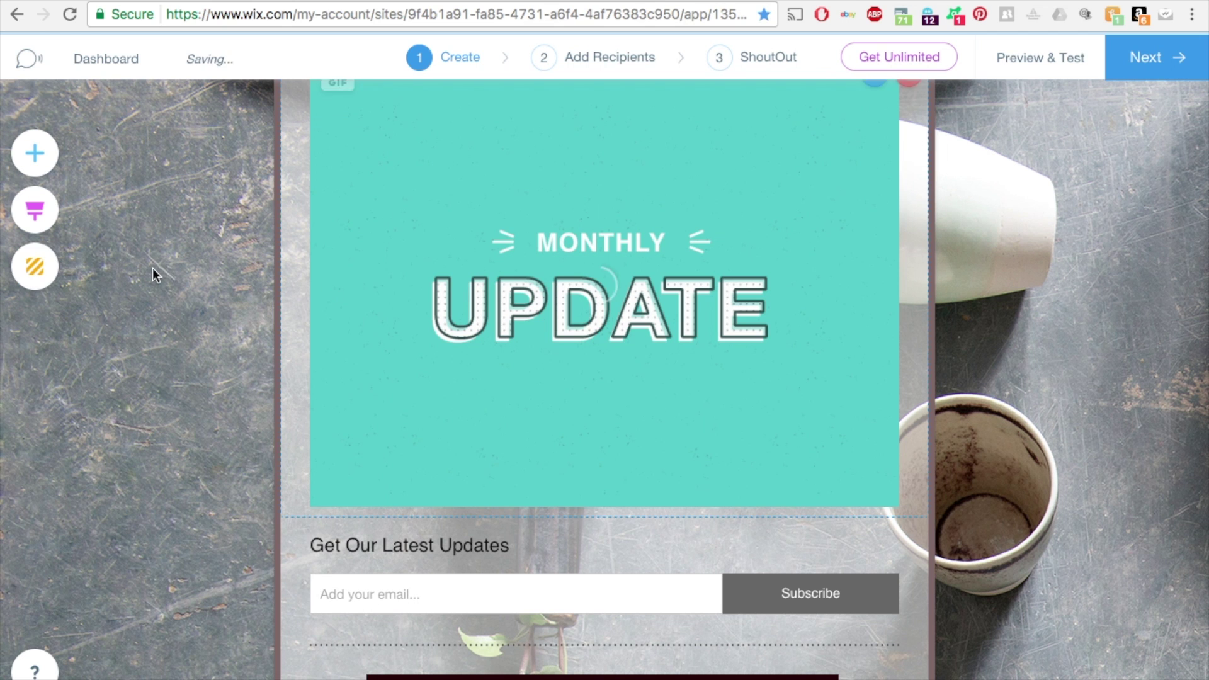
{"action": "left_click", "coordinate": [35, 265]}
{"action": "scroll", "coordinate": [217, 447], "scroll_direction": "down", "scroll_amount": 5}
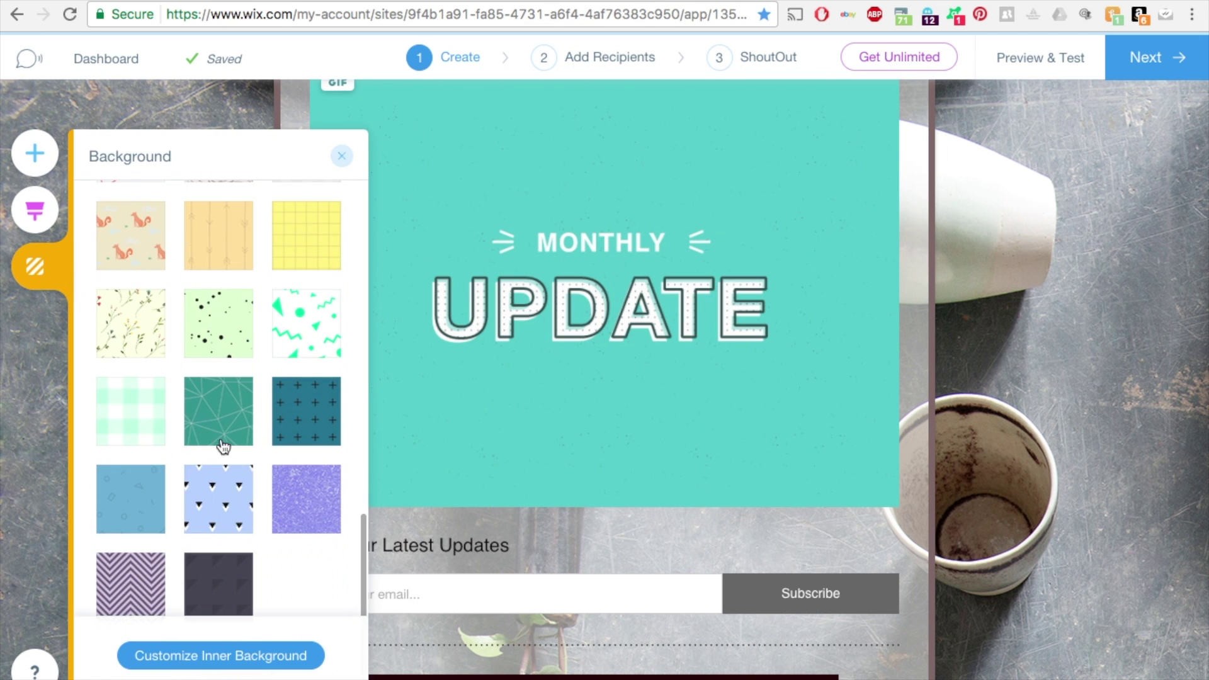
{"action": "left_click", "coordinate": [343, 156]}
{"action": "scroll", "coordinate": [509, 286], "scroll_direction": "down", "scroll_amount": 5}
{"action": "scroll", "coordinate": [509, 286], "scroll_direction": "down", "scroll_amount": 5}
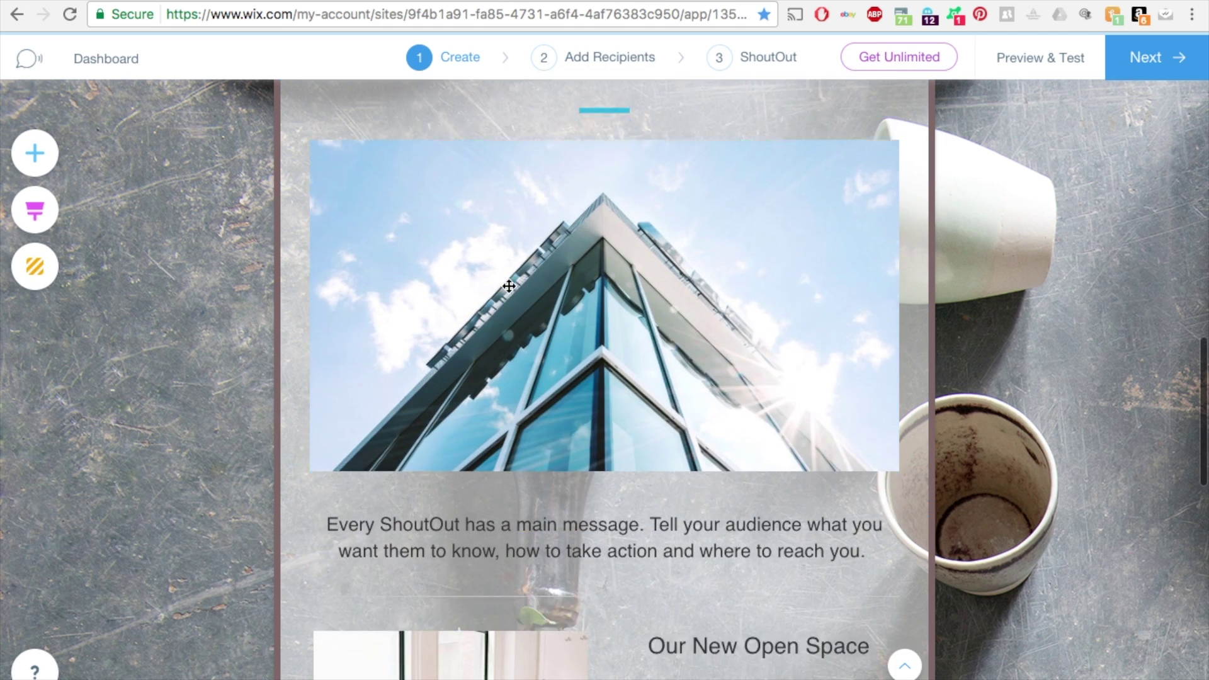
{"action": "scroll", "coordinate": [509, 286], "scroll_direction": "up", "scroll_amount": 15}
{"action": "scroll", "coordinate": [508, 286], "scroll_direction": "down", "scroll_amount": 3}
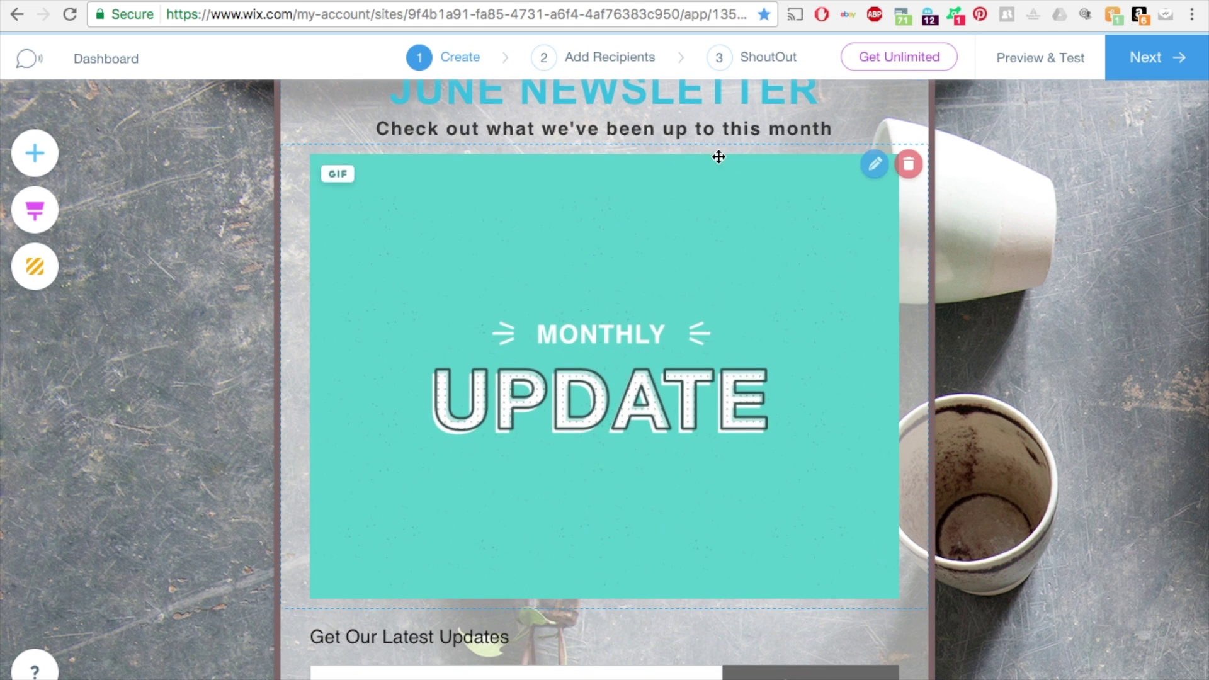
{"action": "scroll", "coordinate": [666, 202], "scroll_direction": "up", "scroll_amount": 4}
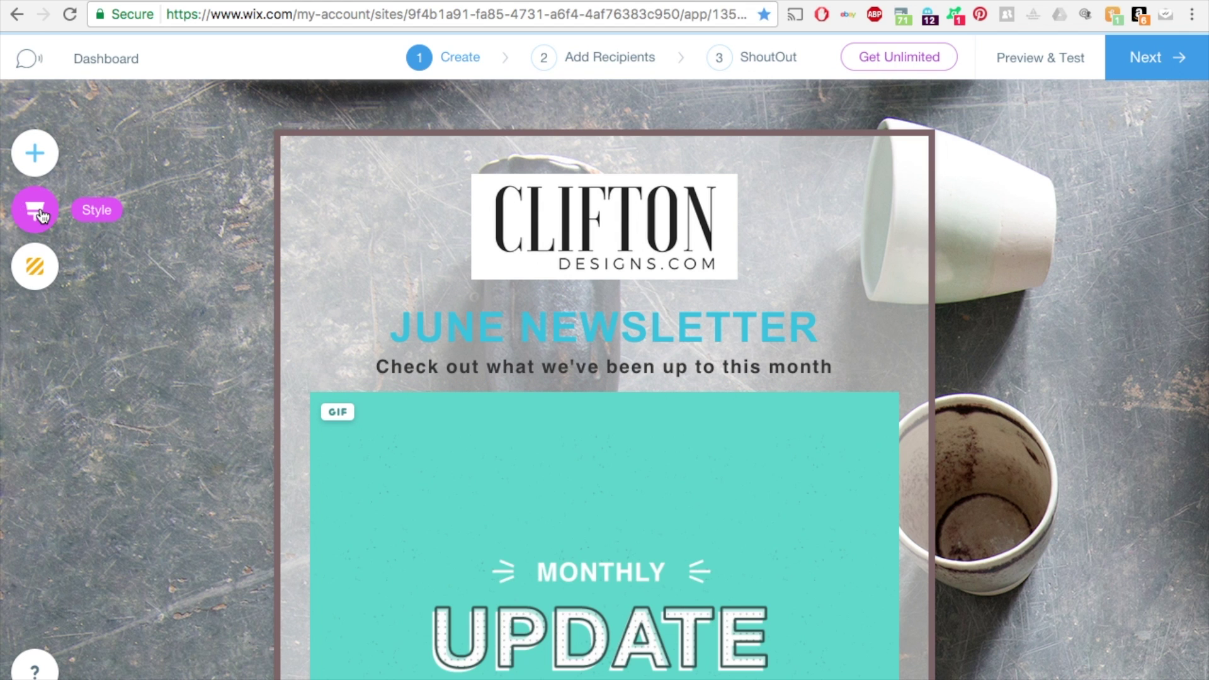
- Make the page background plain white and apply the Basic style
{"action": "left_click", "coordinate": [63, 281]}
{"action": "scroll", "coordinate": [200, 432], "scroll_direction": "up", "scroll_amount": 10}
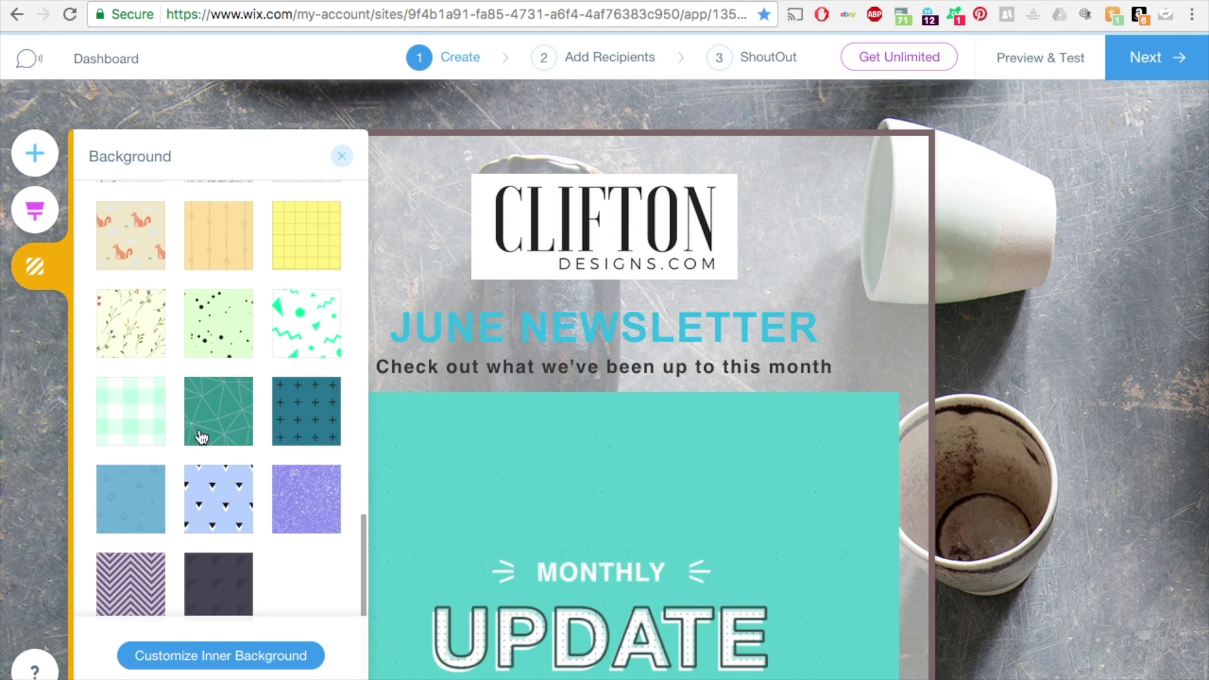
{"action": "left_click", "coordinate": [161, 267]}
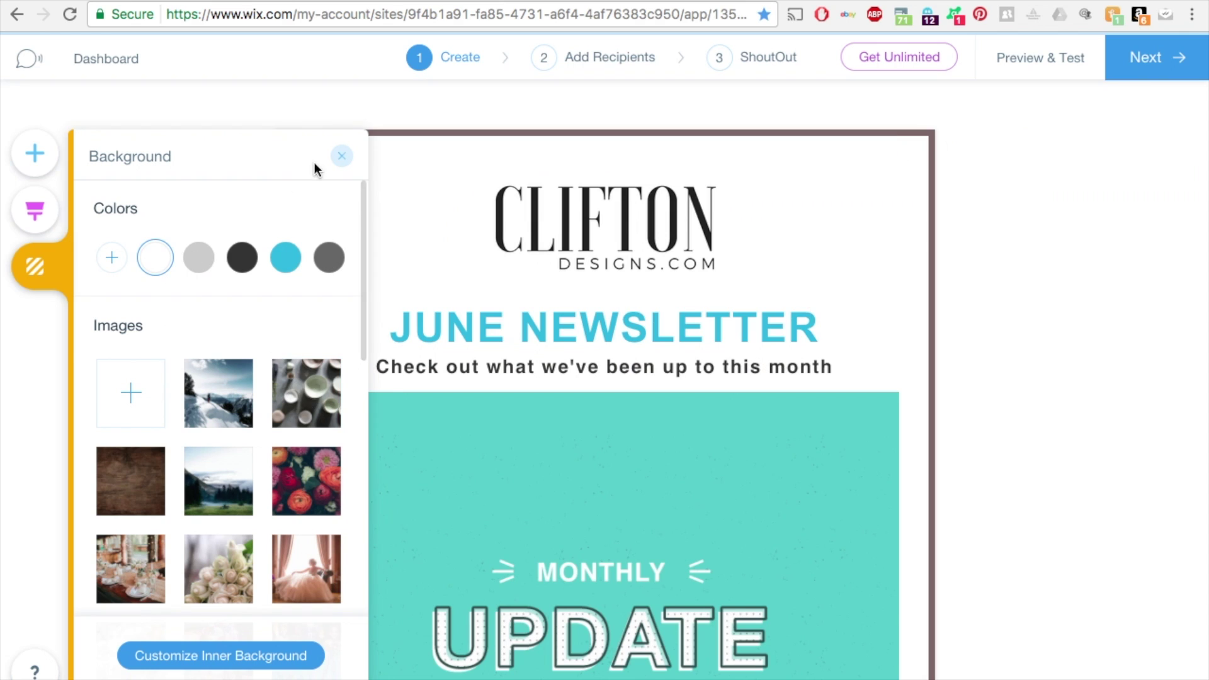
{"action": "left_click", "coordinate": [344, 156]}
{"action": "left_click", "coordinate": [44, 213]}
{"action": "left_click", "coordinate": [196, 380]}
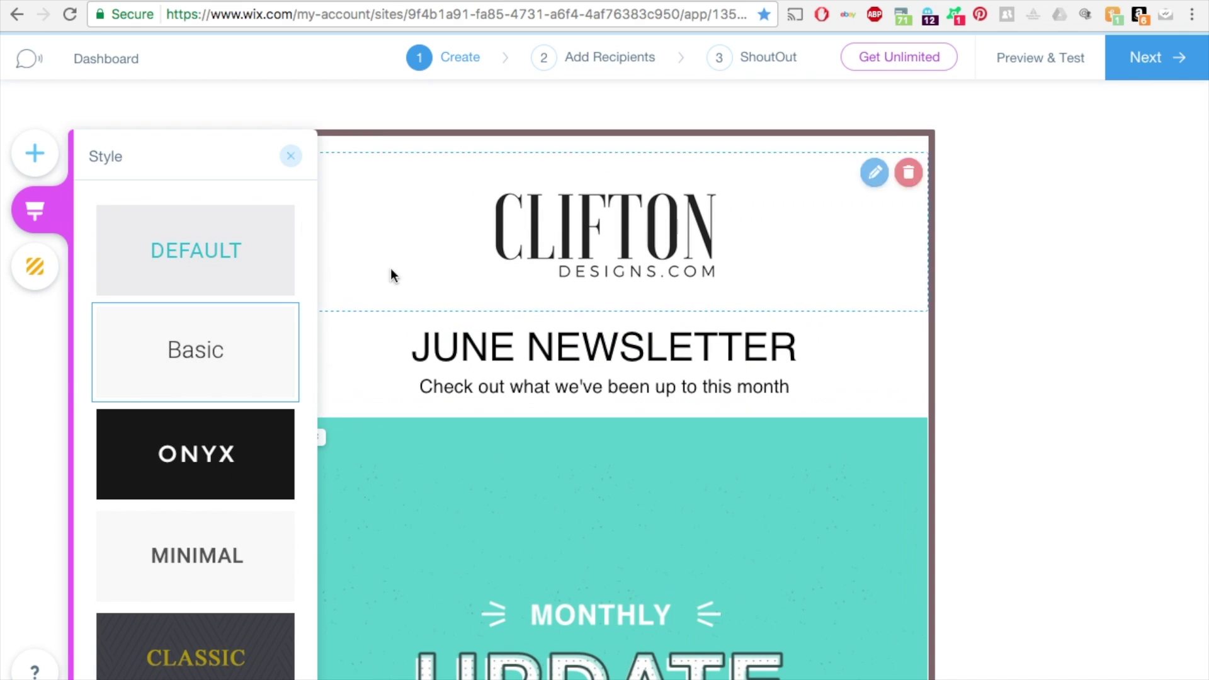
- Restore the inner fill to 100% opacity and set the border width to 0px
{"action": "left_click", "coordinate": [35, 268]}
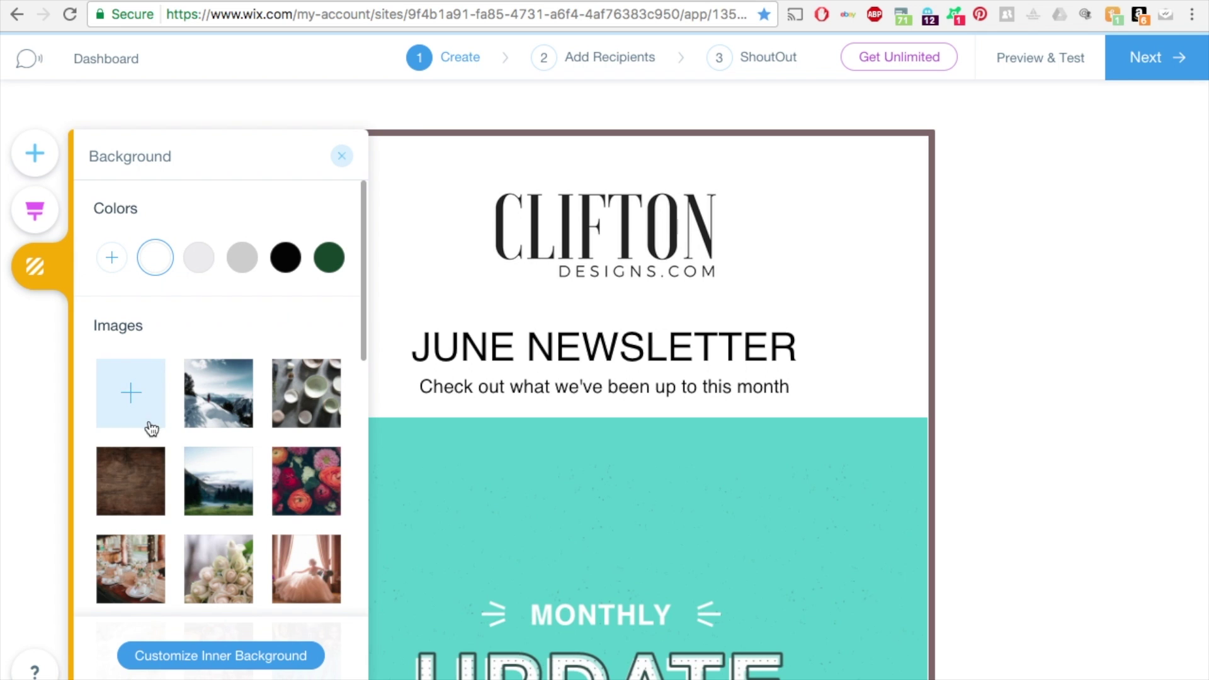
{"action": "scroll", "coordinate": [151, 426], "scroll_direction": "down", "scroll_amount": 10}
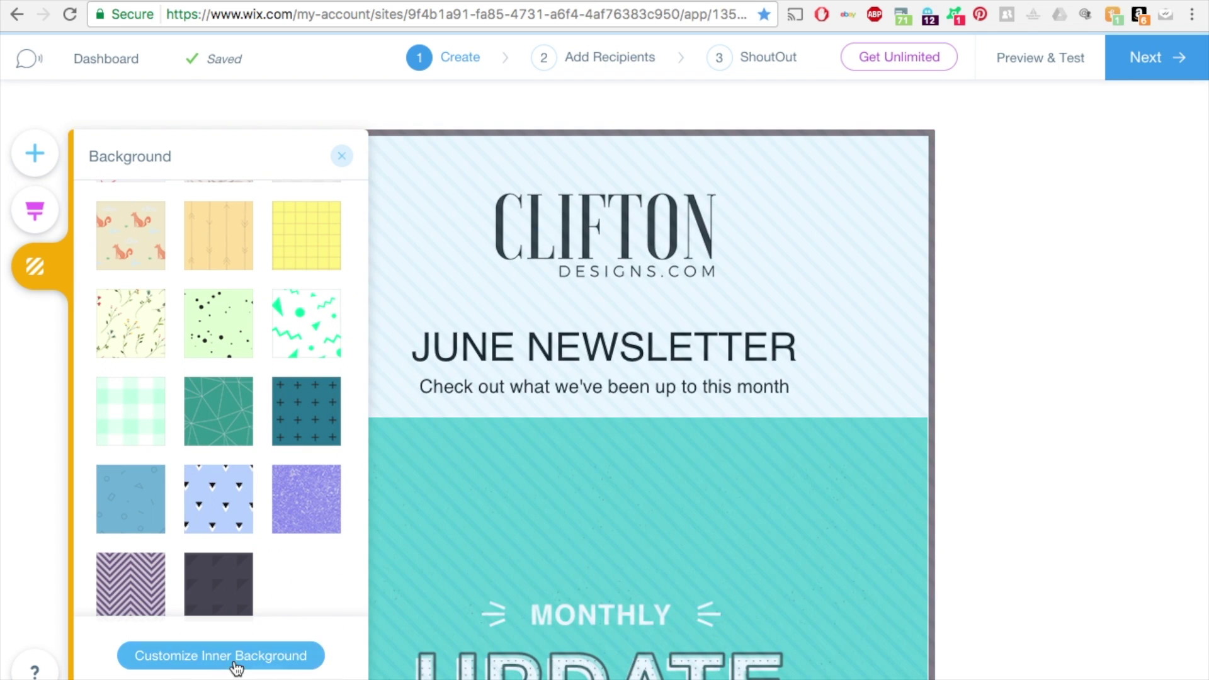
{"action": "left_click", "coordinate": [222, 658]}
{"action": "left_click_drag", "start_coordinate": [179, 288], "coordinate": [281, 311]}
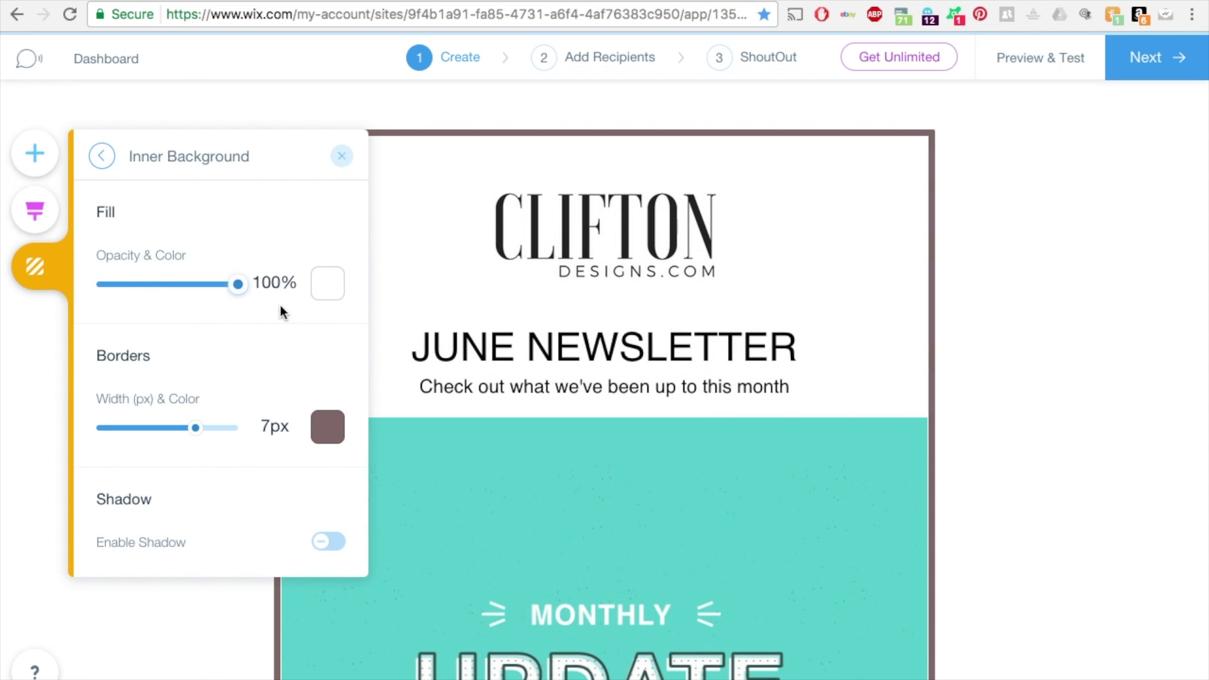
{"action": "left_click_drag", "start_coordinate": [195, 428], "coordinate": [71, 433]}
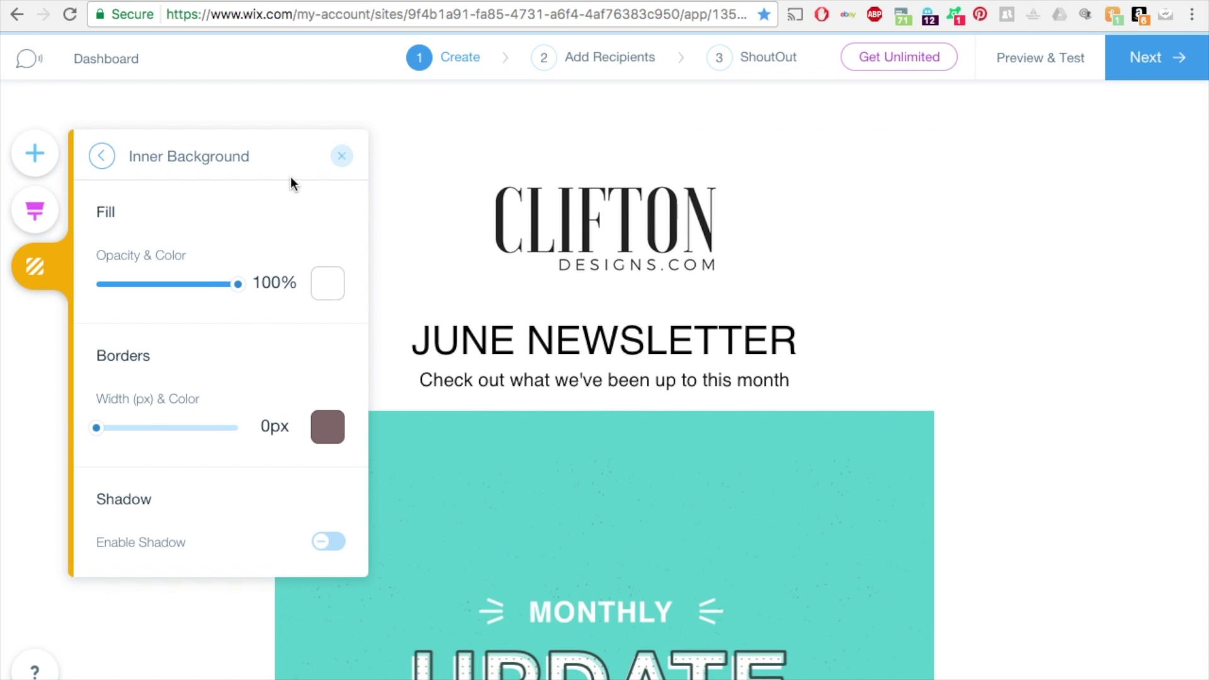
{"action": "left_click", "coordinate": [386, 370]}
{"action": "scroll", "coordinate": [292, 424], "scroll_direction": "down", "scroll_amount": 15}
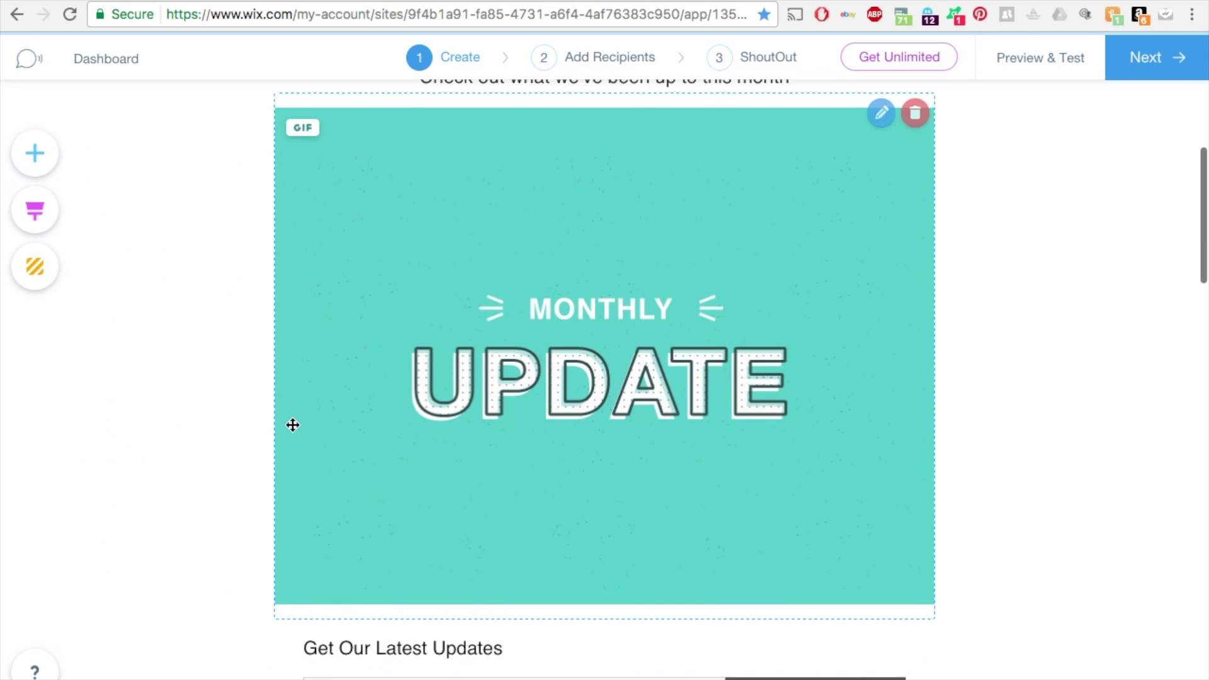
{"action": "scroll", "coordinate": [508, 584], "scroll_direction": "down", "scroll_amount": 10}
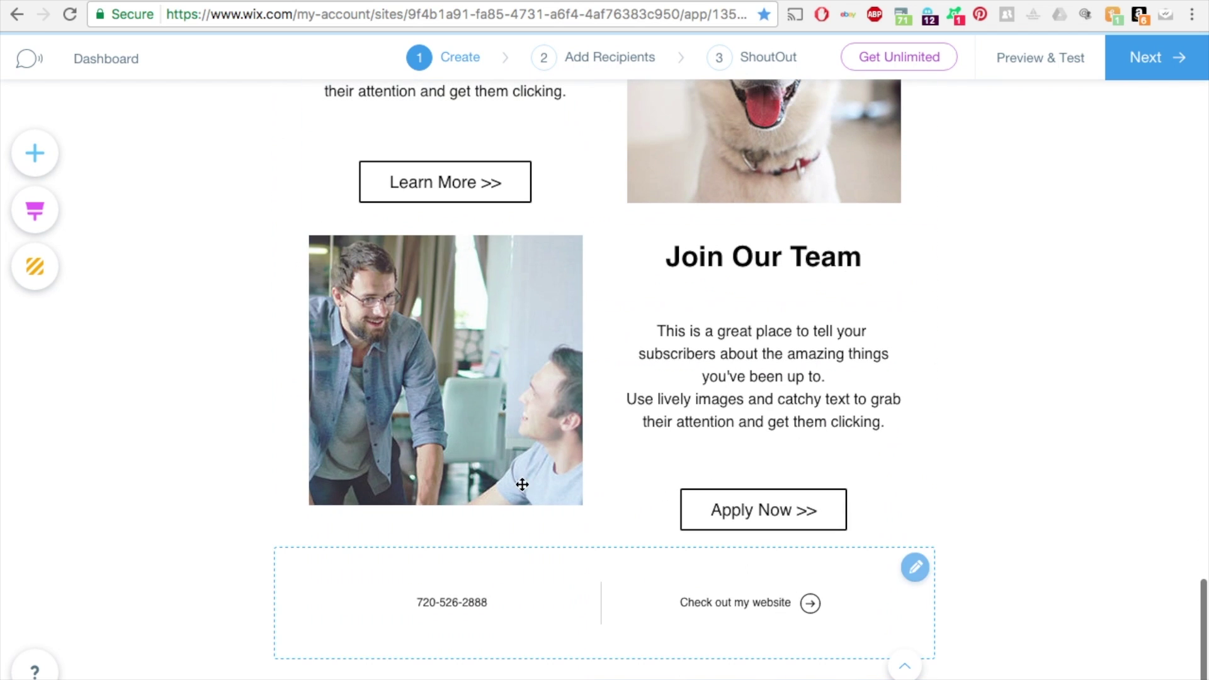
{"action": "left_click", "coordinate": [720, 393]}
{"action": "double_click", "coordinate": [718, 370]}
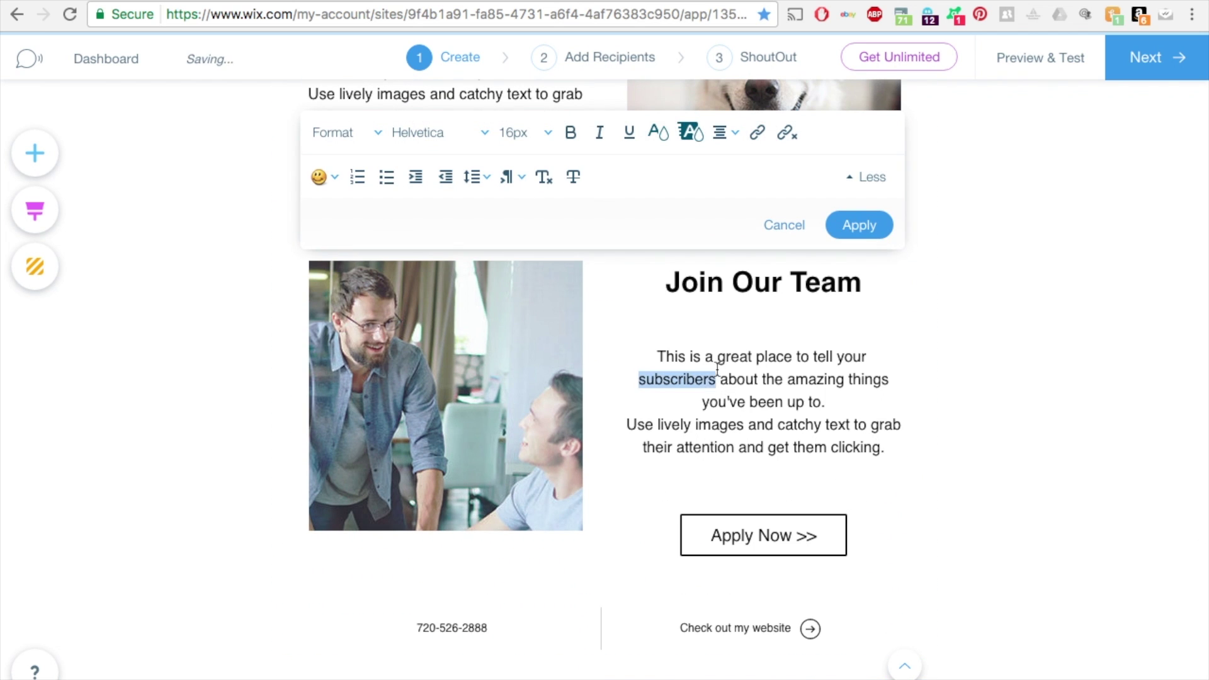
{"action": "left_click", "coordinate": [825, 401], "text": "shift"}
{"action": "key", "text": "BackSpace"}
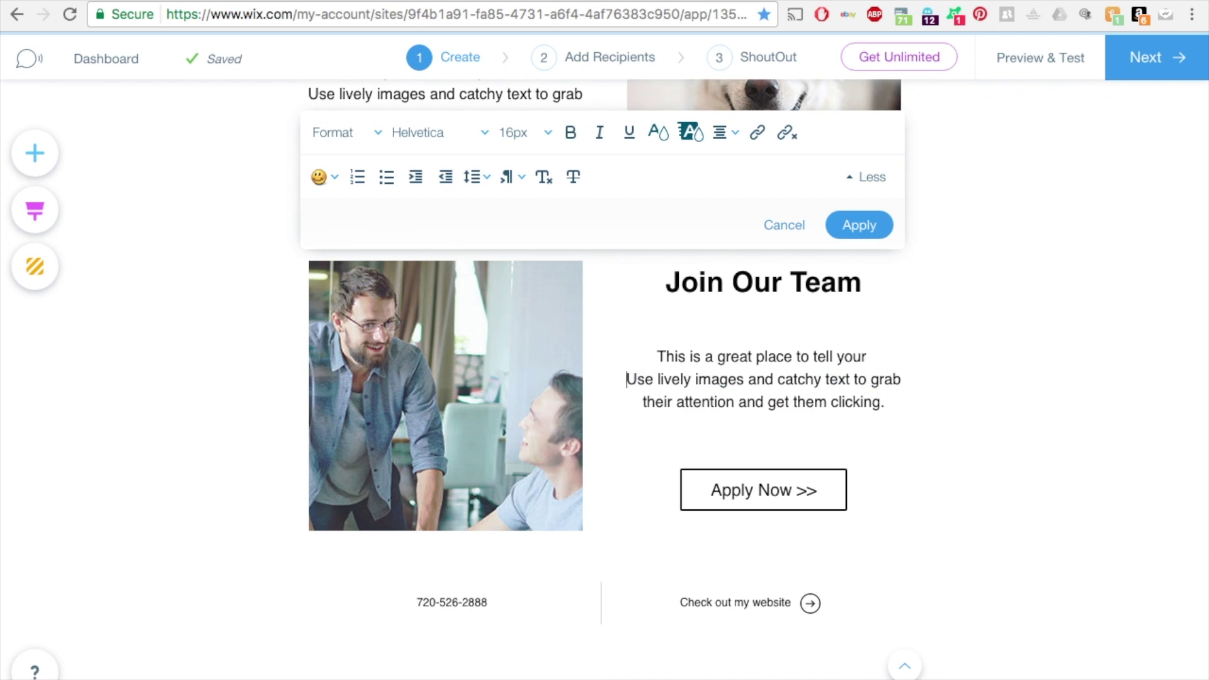
{"action": "left_click", "coordinate": [783, 225]}
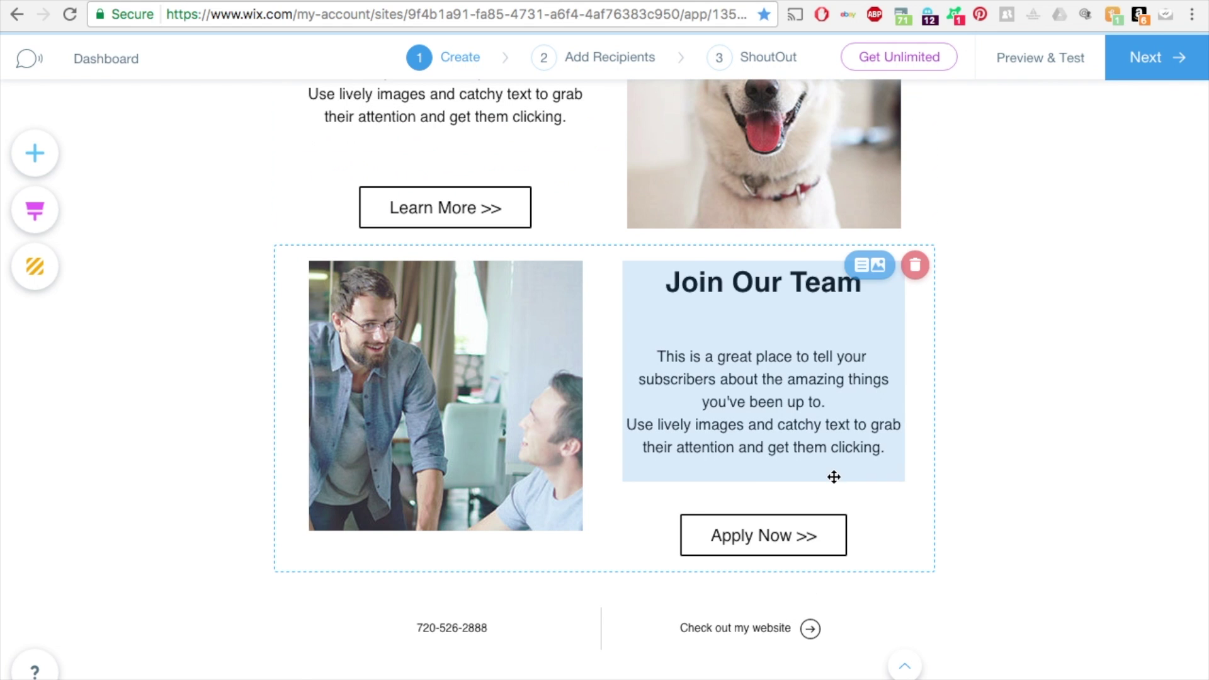
{"action": "left_click", "coordinate": [758, 544]}
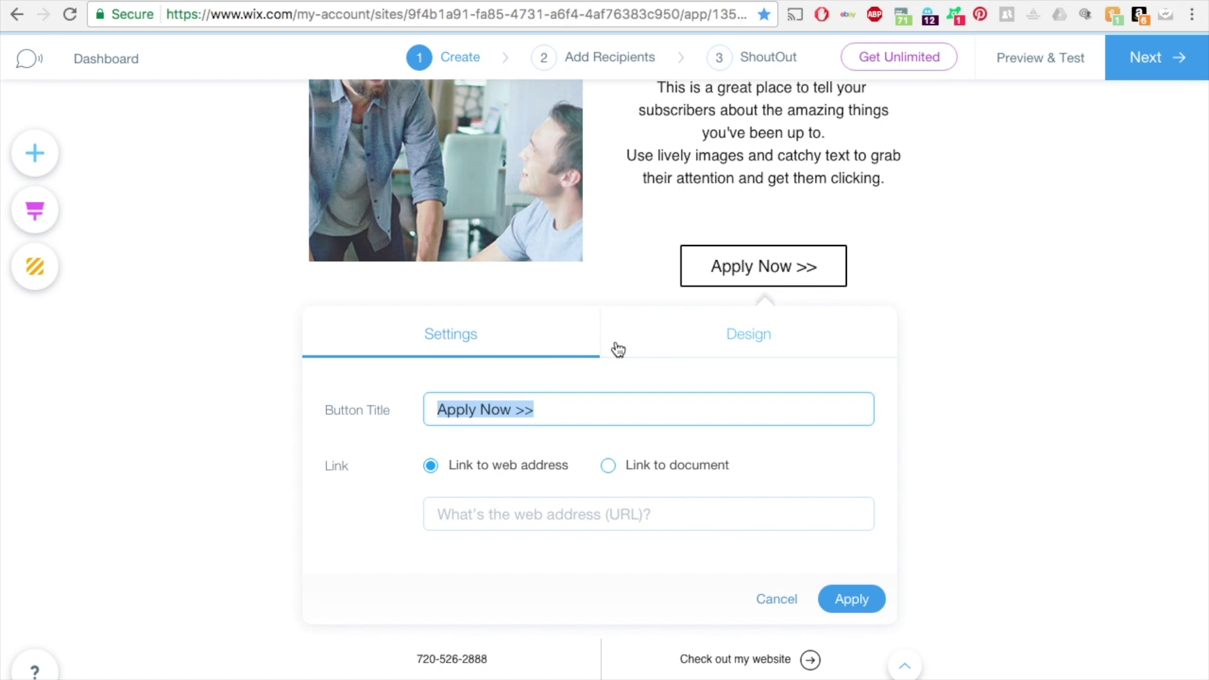
{"action": "left_click", "coordinate": [456, 342]}
{"action": "left_click", "coordinate": [698, 340]}
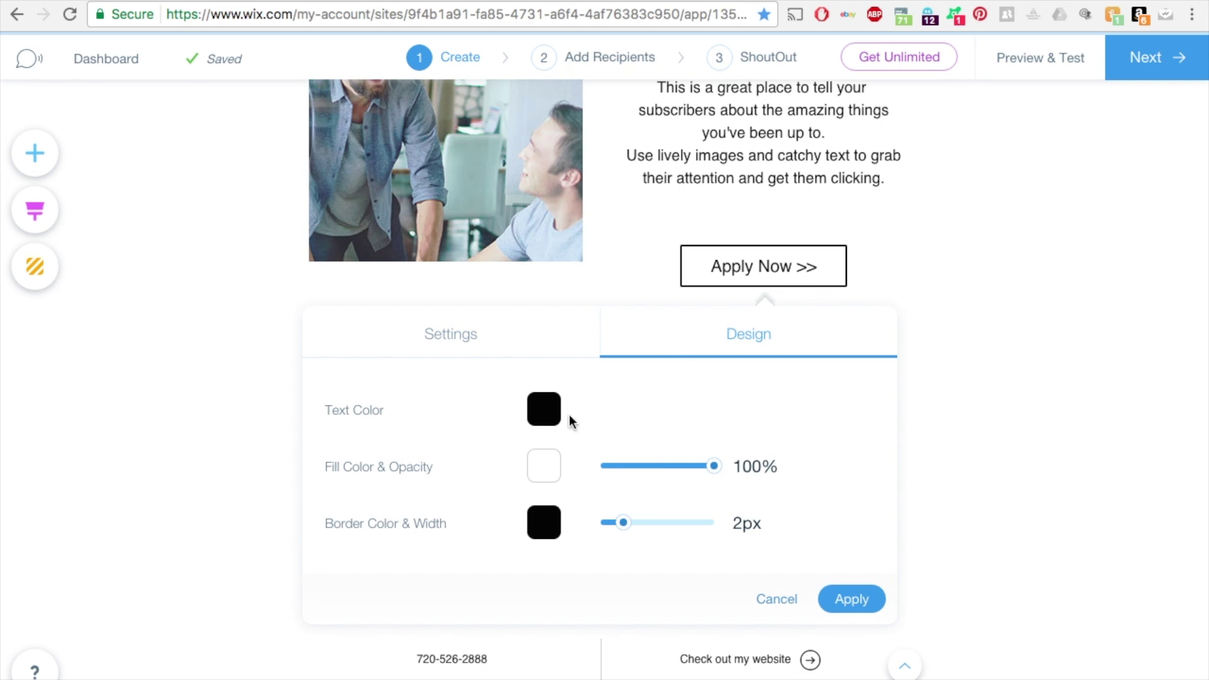
{"action": "left_click", "coordinate": [538, 412]}
{"action": "left_click", "coordinate": [660, 392]}
{"action": "left_click", "coordinate": [743, 353]}
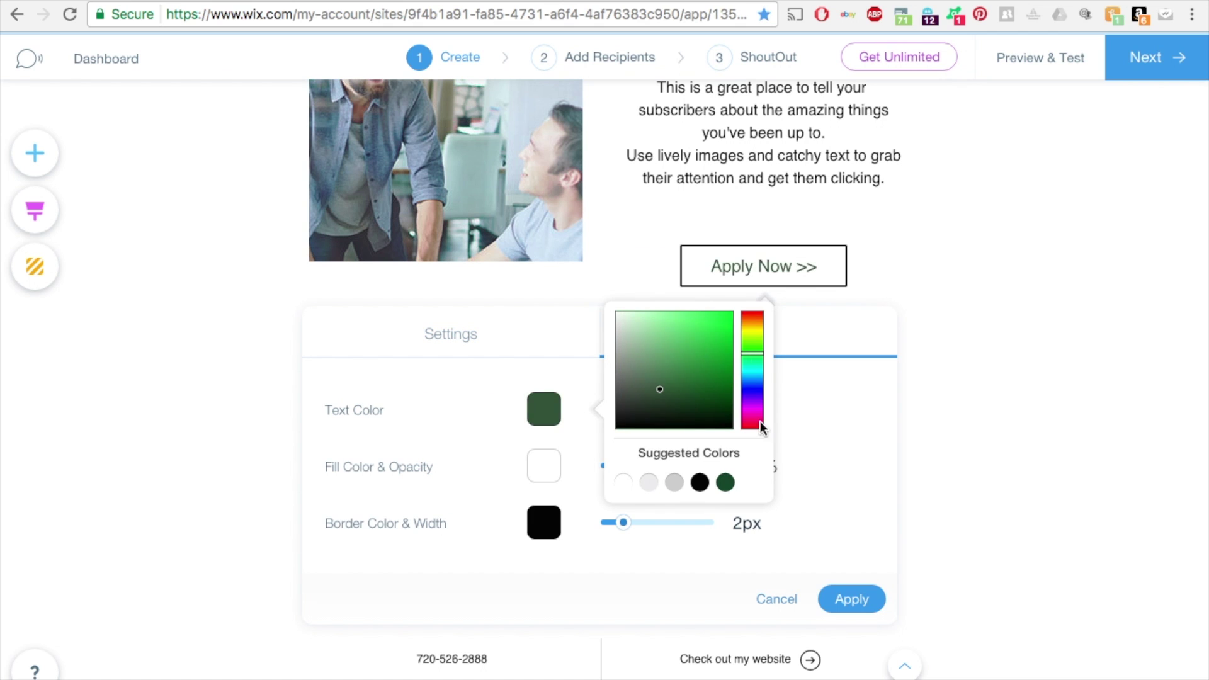
{"action": "left_click", "coordinate": [836, 623]}
{"action": "left_click", "coordinate": [846, 603]}
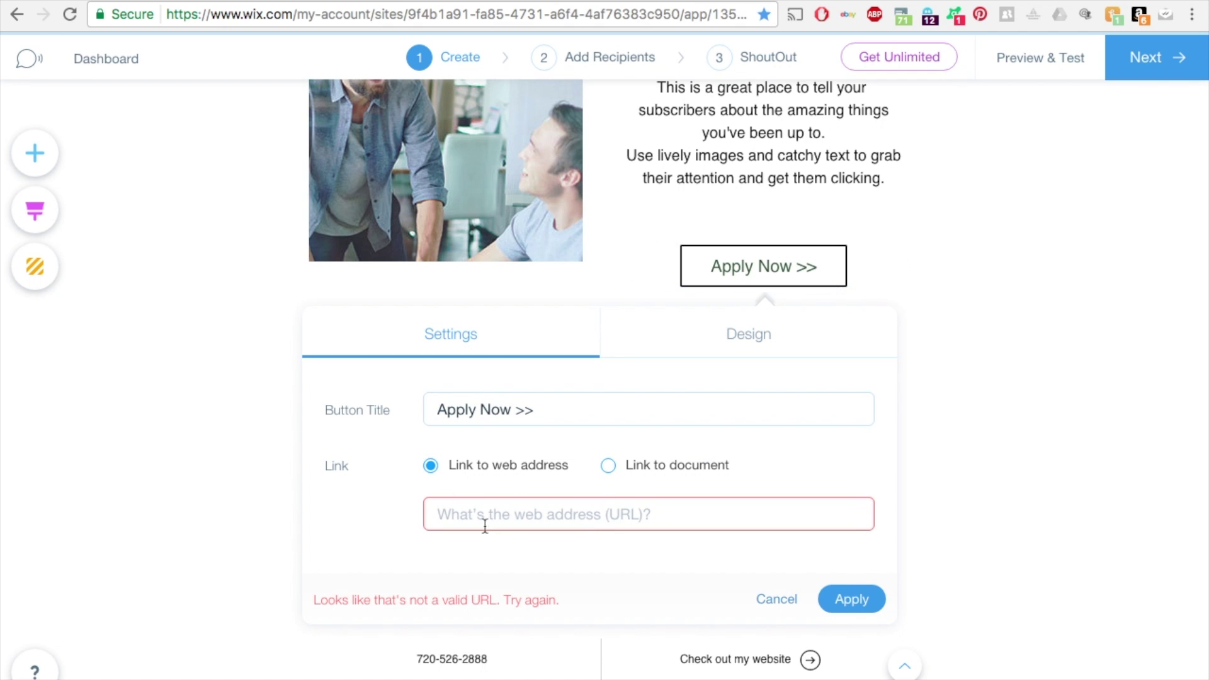
{"action": "left_click", "coordinate": [774, 601]}
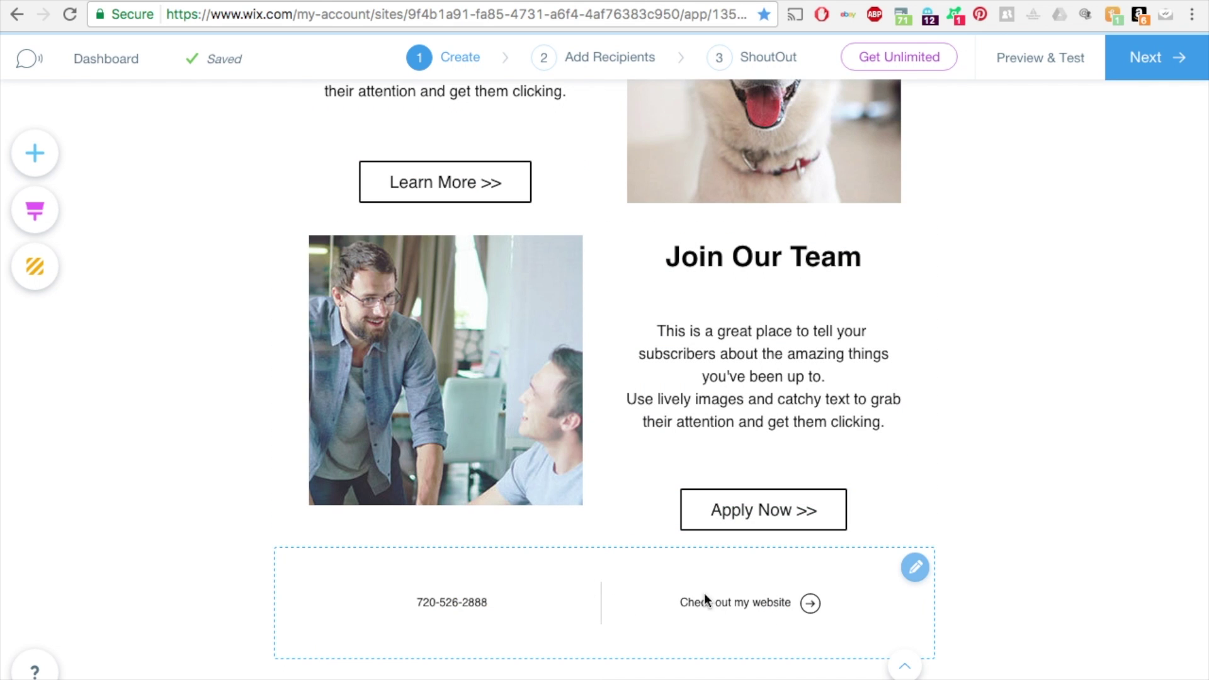
{"action": "left_click", "coordinate": [915, 568]}
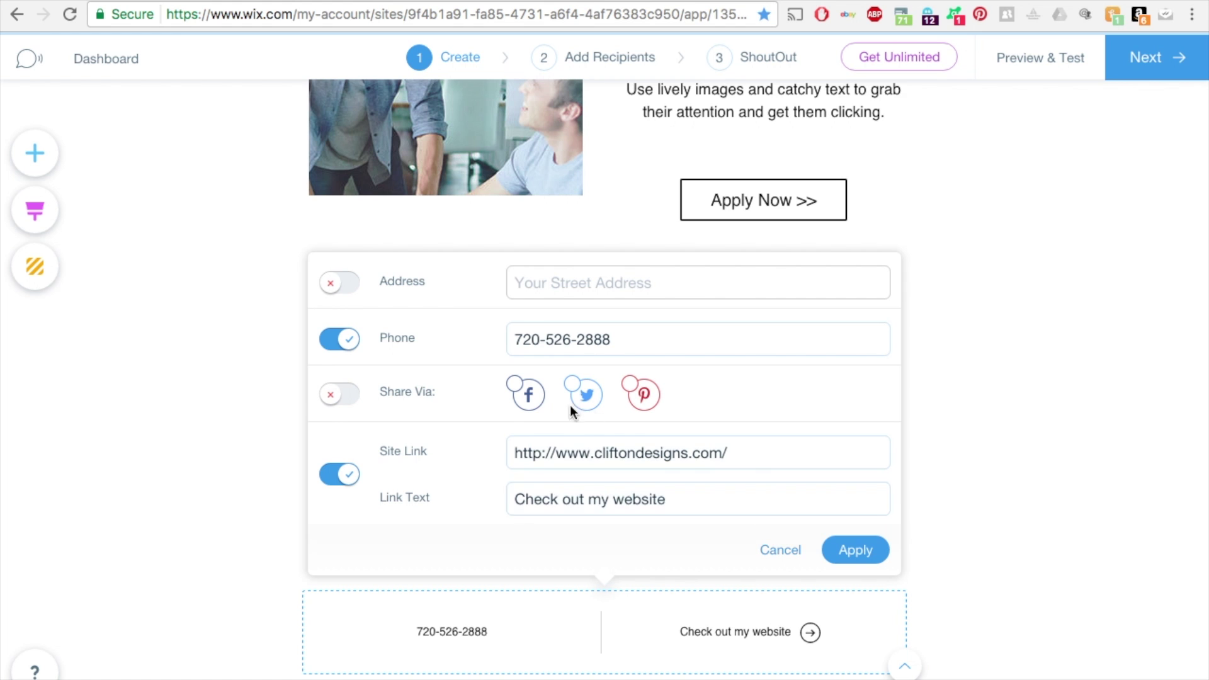
{"action": "left_click", "coordinate": [781, 551]}
{"action": "scroll", "coordinate": [792, 565], "scroll_direction": "up", "scroll_amount": 8}
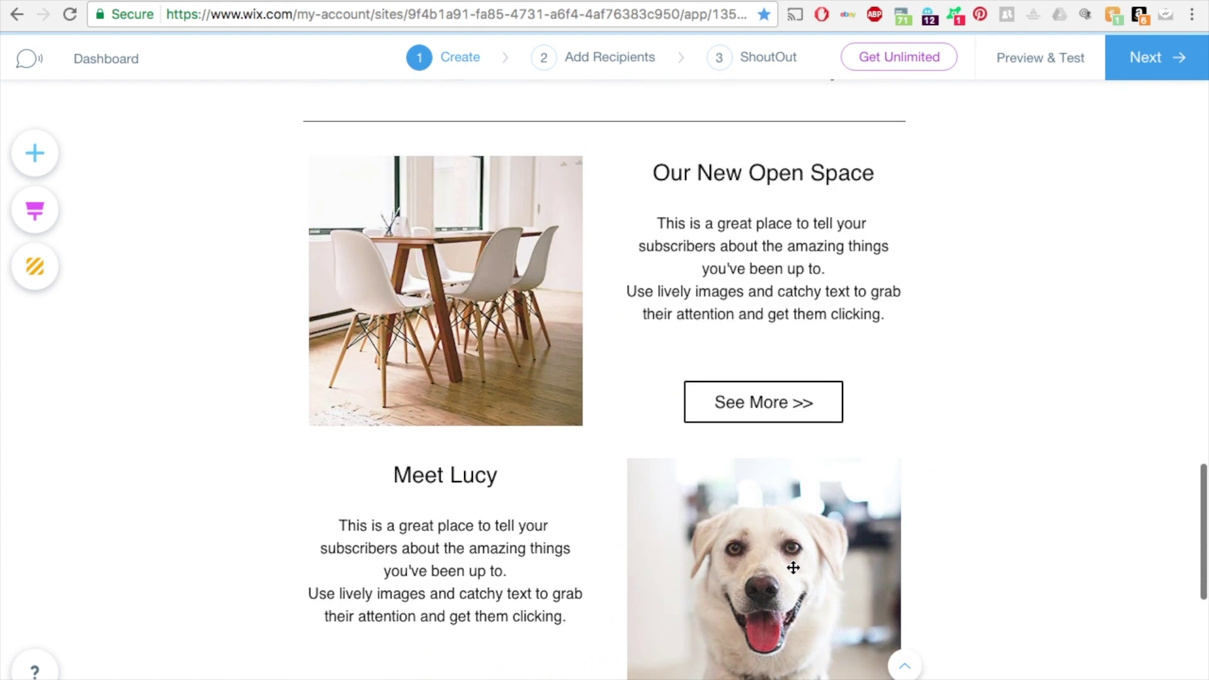
{"action": "scroll", "coordinate": [792, 567], "scroll_direction": "up", "scroll_amount": 6}
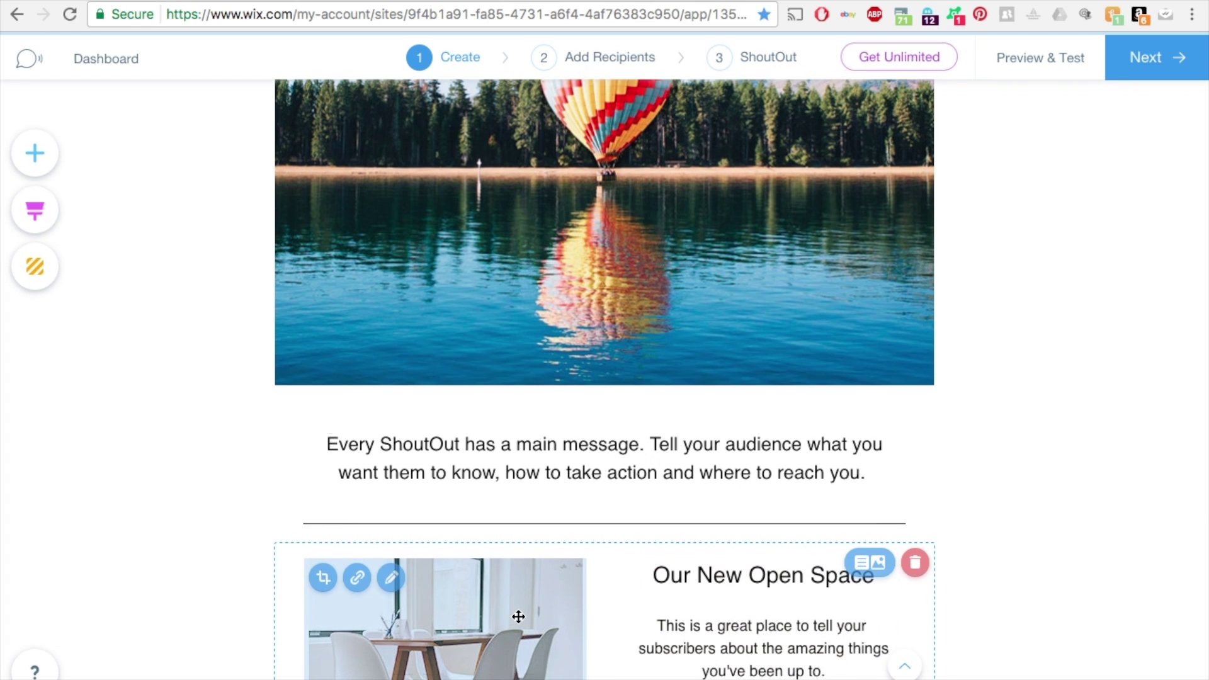
{"action": "scroll", "coordinate": [518, 617], "scroll_direction": "down", "scroll_amount": 2}
{"action": "scroll", "coordinate": [413, 510], "scroll_direction": "down", "scroll_amount": 1}
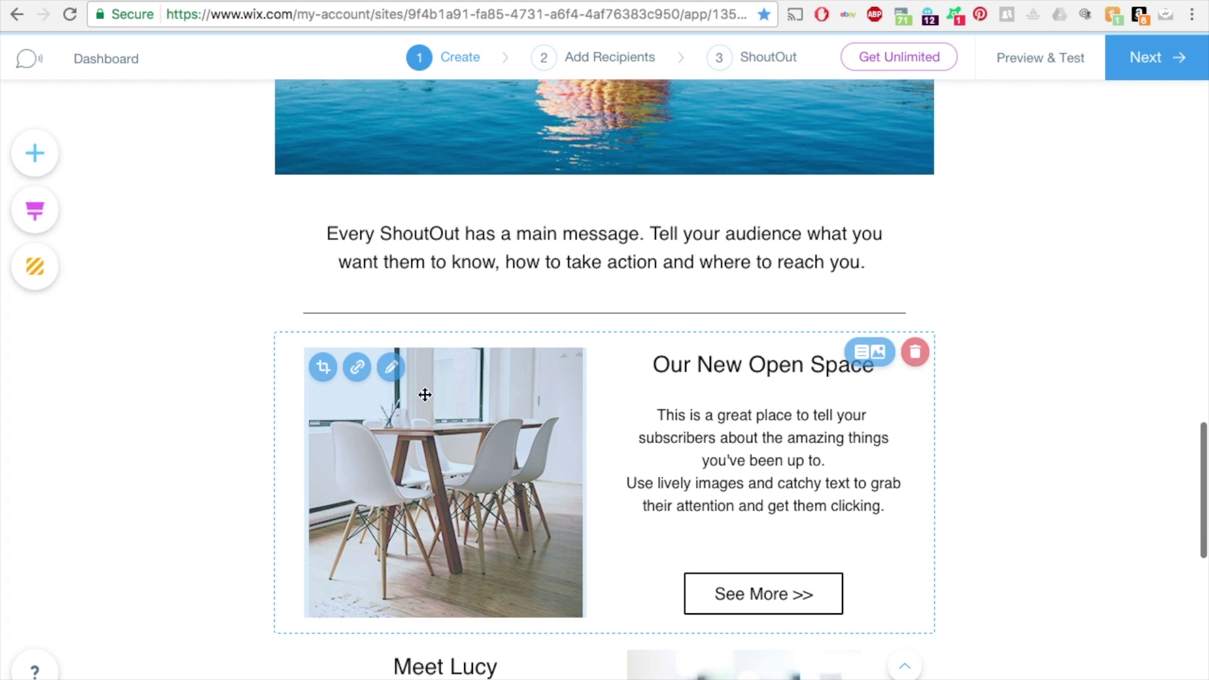
{"action": "left_click", "coordinate": [393, 363]}
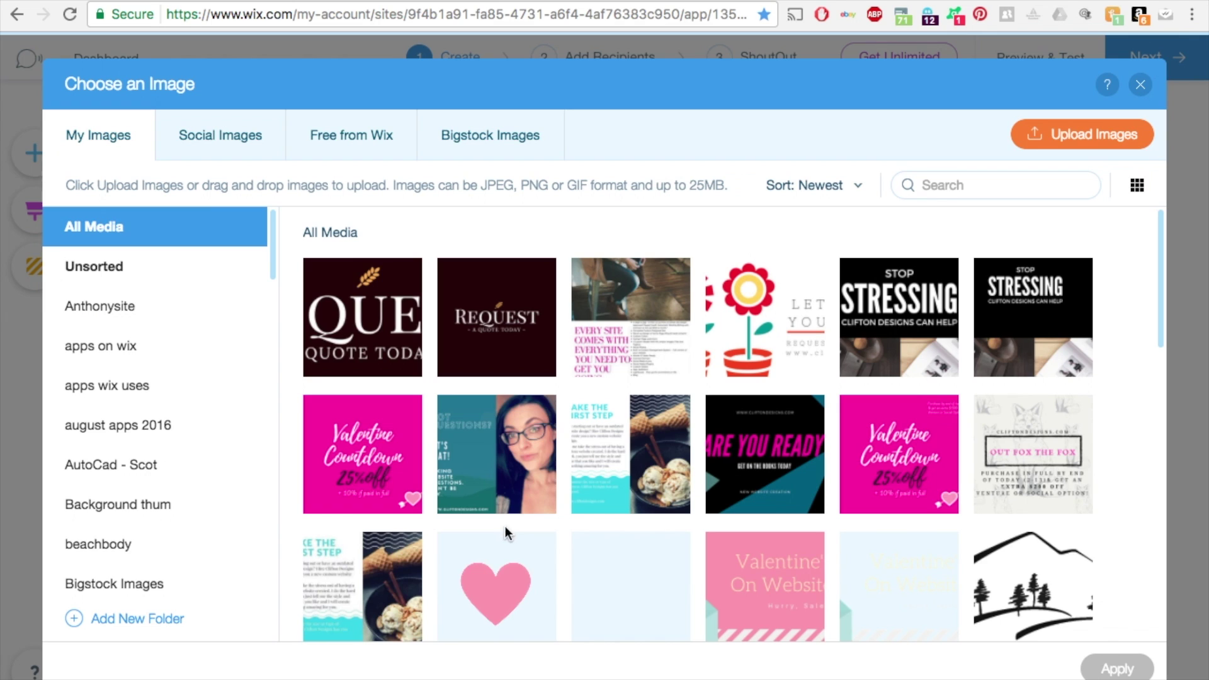
{"action": "mouse_move", "coordinate": [534, 365]}
{"action": "left_click", "coordinate": [1140, 84]}
{"action": "scroll", "coordinate": [535, 223], "scroll_direction": "up", "scroll_amount": 15}
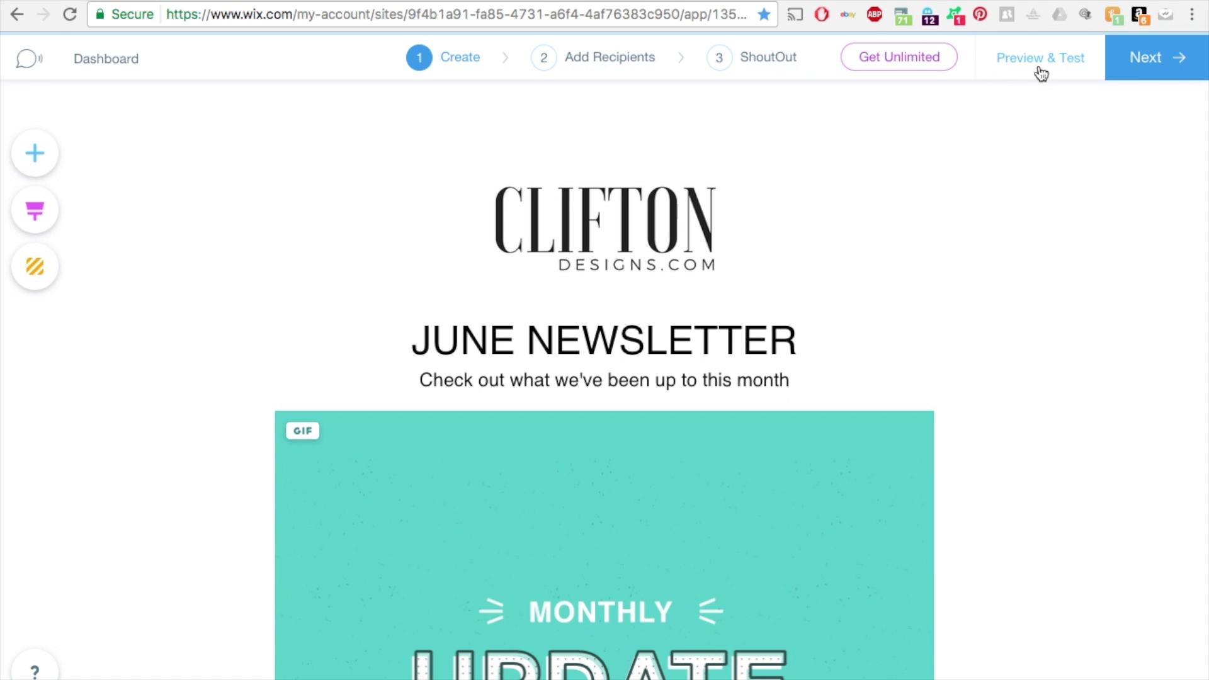
{"action": "left_click", "coordinate": [1045, 63]}
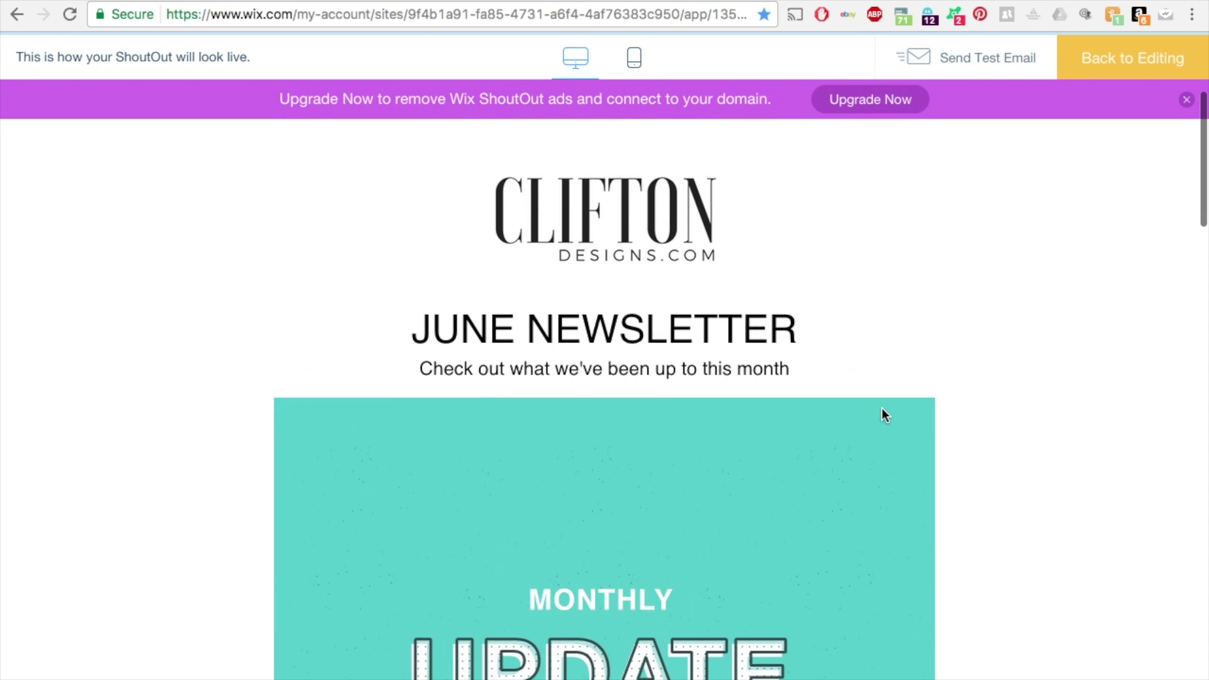
{"action": "scroll", "coordinate": [893, 518], "scroll_direction": "down", "scroll_amount": 12}
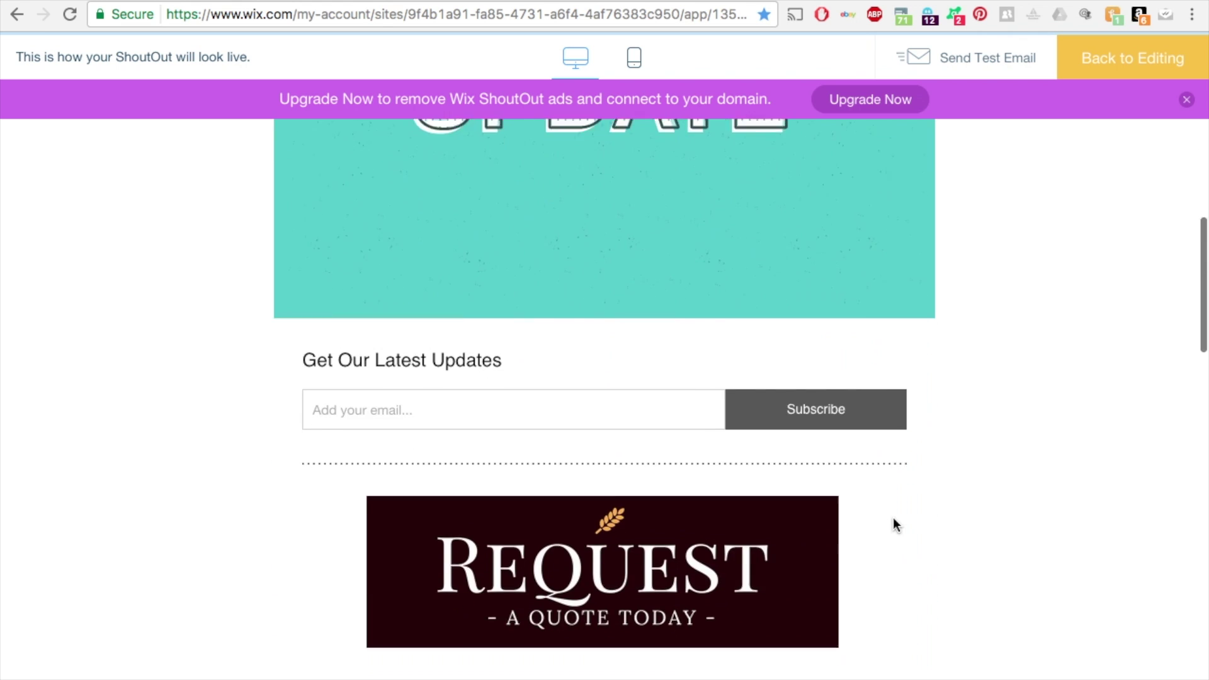
{"action": "scroll", "coordinate": [894, 525], "scroll_direction": "down", "scroll_amount": 12}
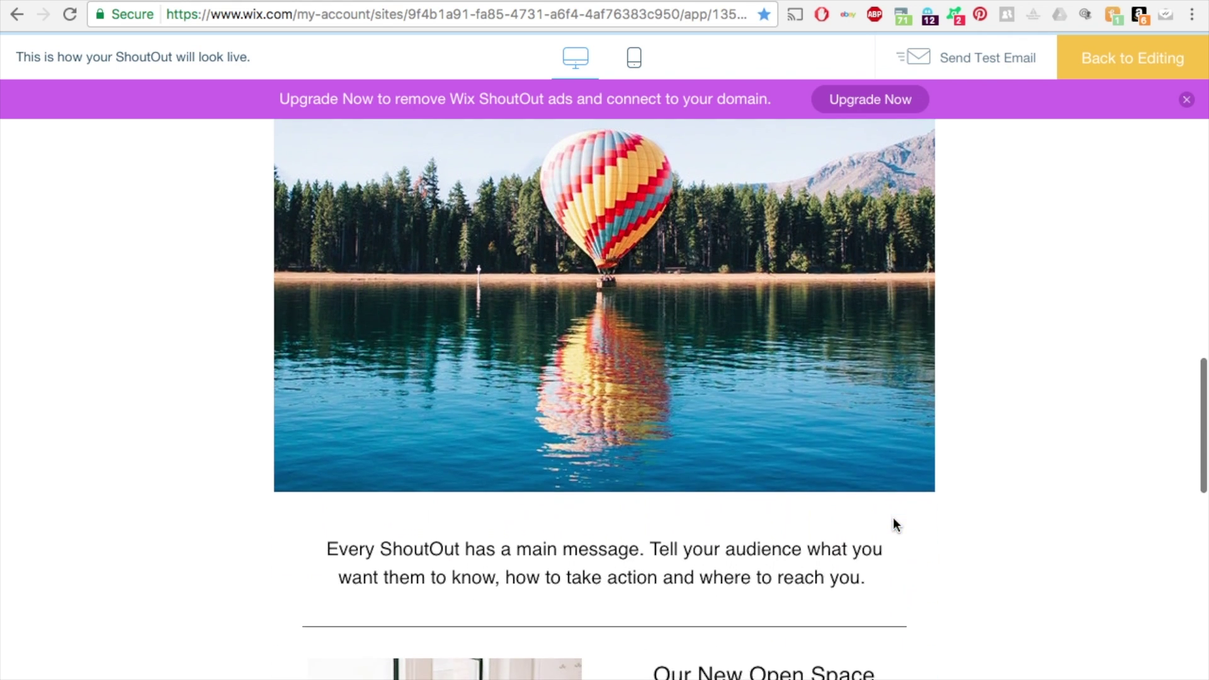
{"action": "scroll", "coordinate": [893, 518], "scroll_direction": "down", "scroll_amount": 10}
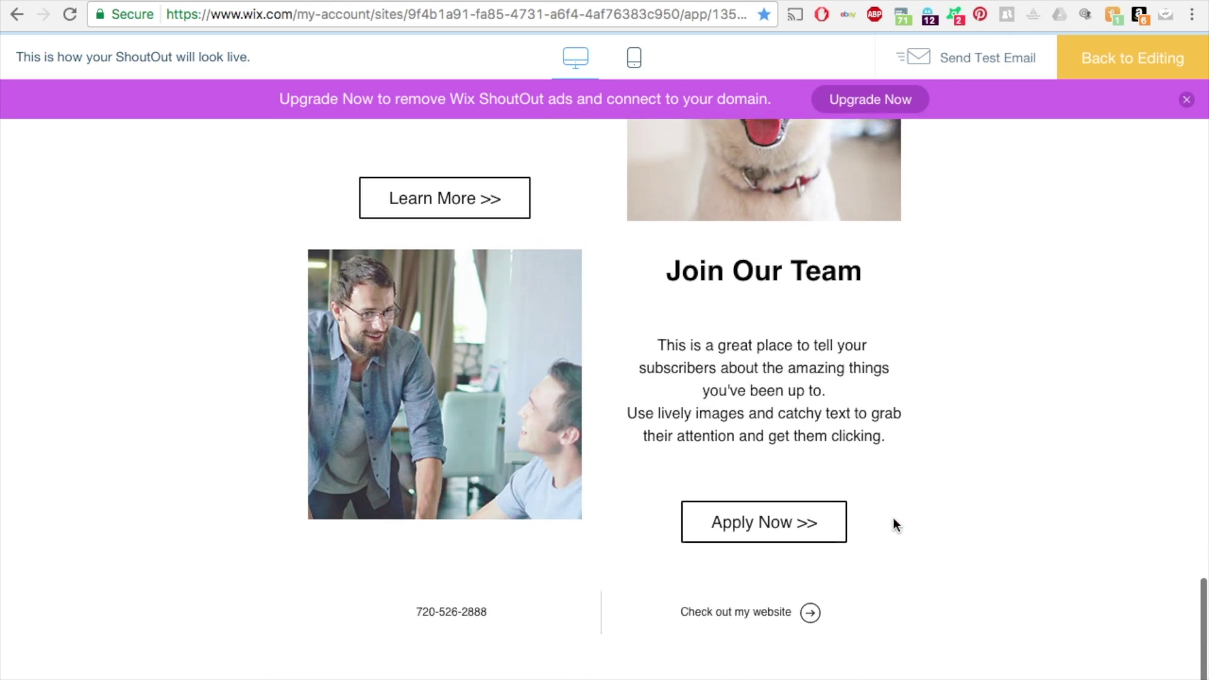
{"action": "scroll", "coordinate": [893, 517], "scroll_direction": "up", "scroll_amount": 15}
{"action": "scroll", "coordinate": [893, 517], "scroll_direction": "up", "scroll_amount": 8}
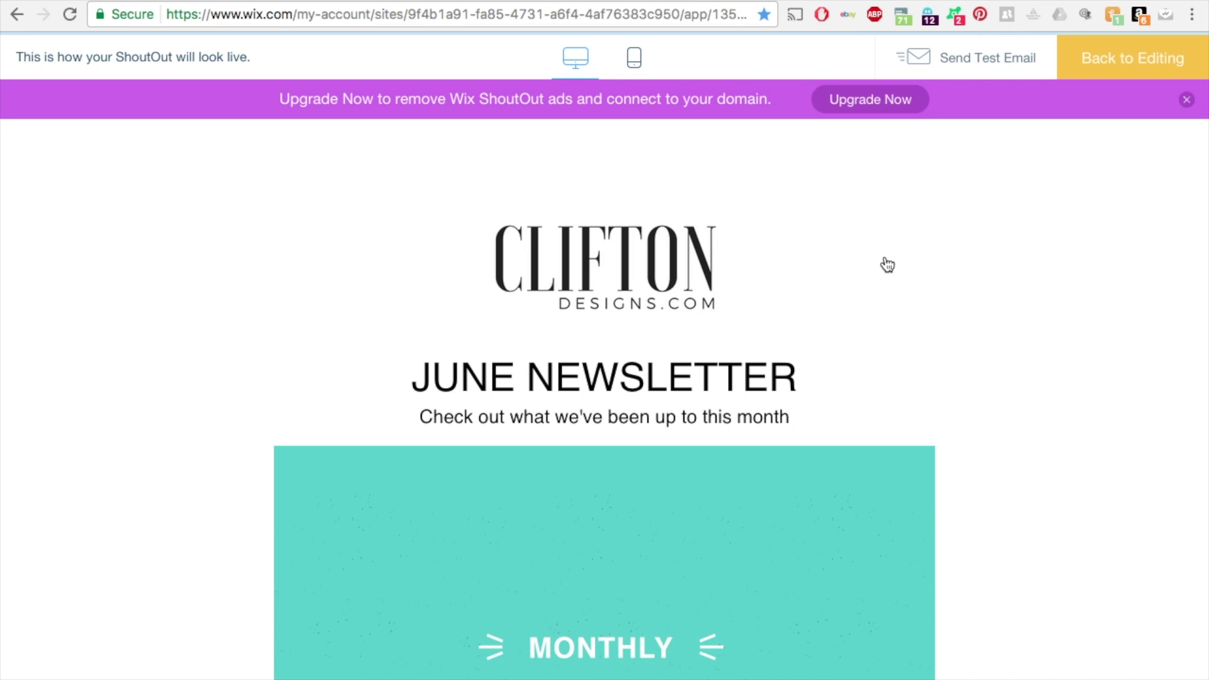
{"action": "left_click", "coordinate": [1096, 80]}
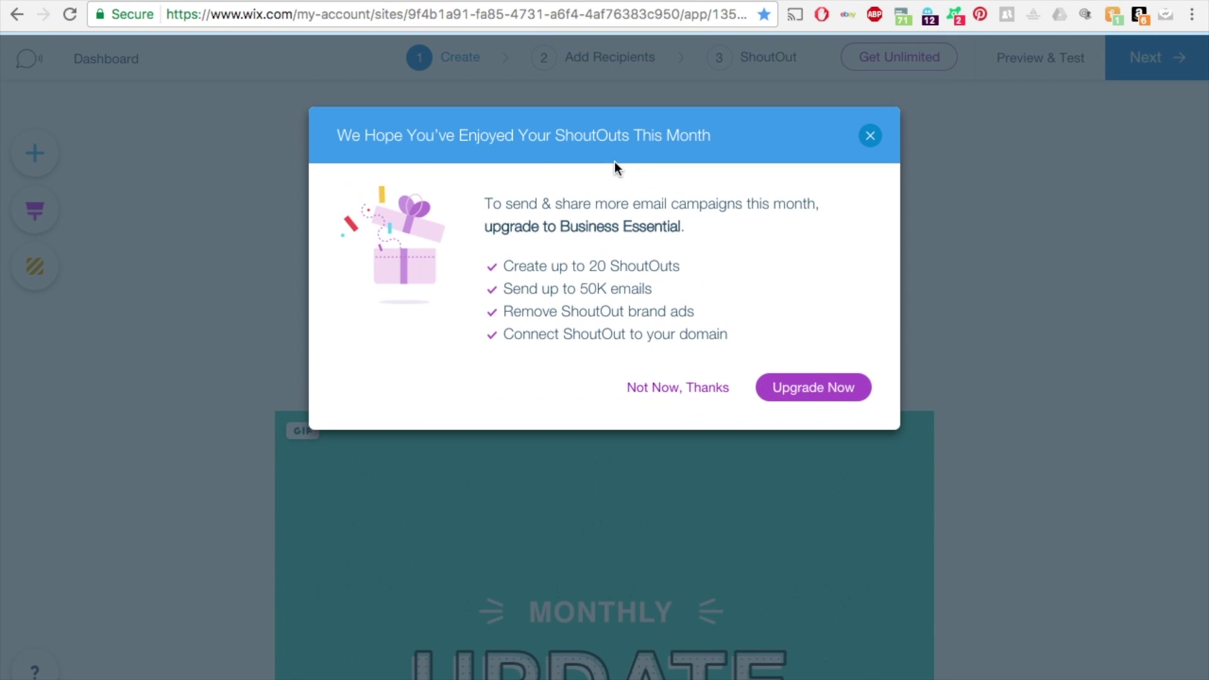
- Dismiss the upgrade offer, glance at Add Recipients, and return to the Create step
{"action": "left_click", "coordinate": [699, 387]}
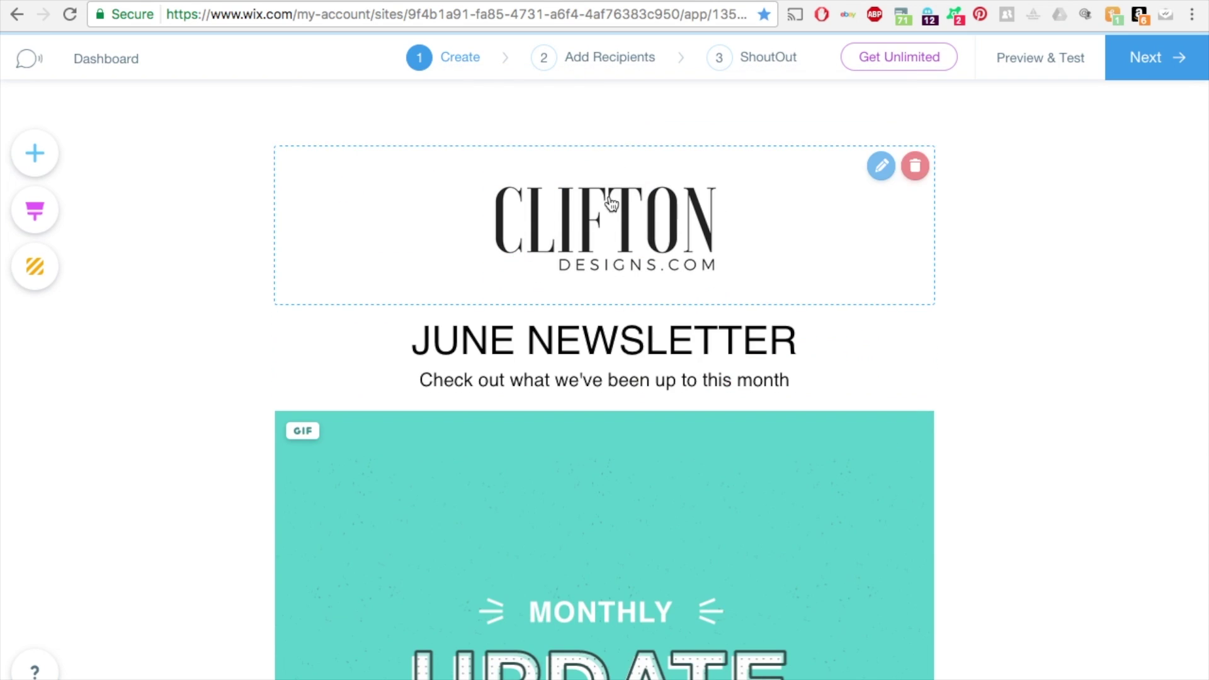
{"action": "left_click", "coordinate": [592, 57]}
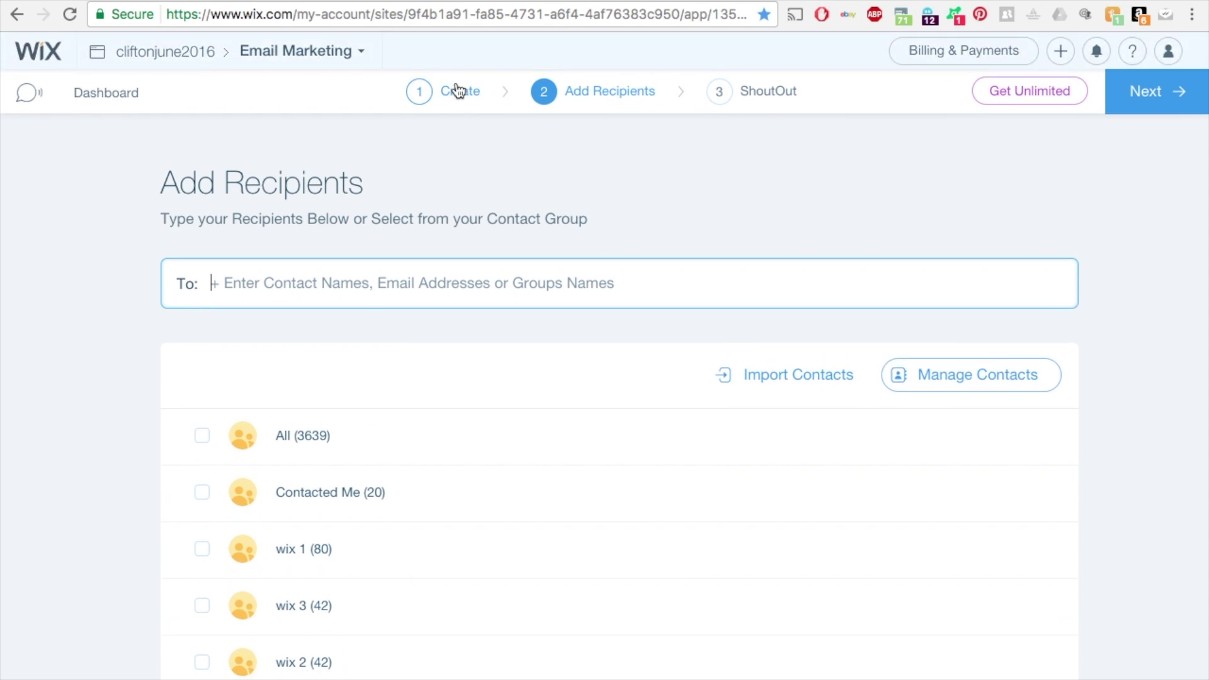
{"action": "left_click", "coordinate": [458, 62]}
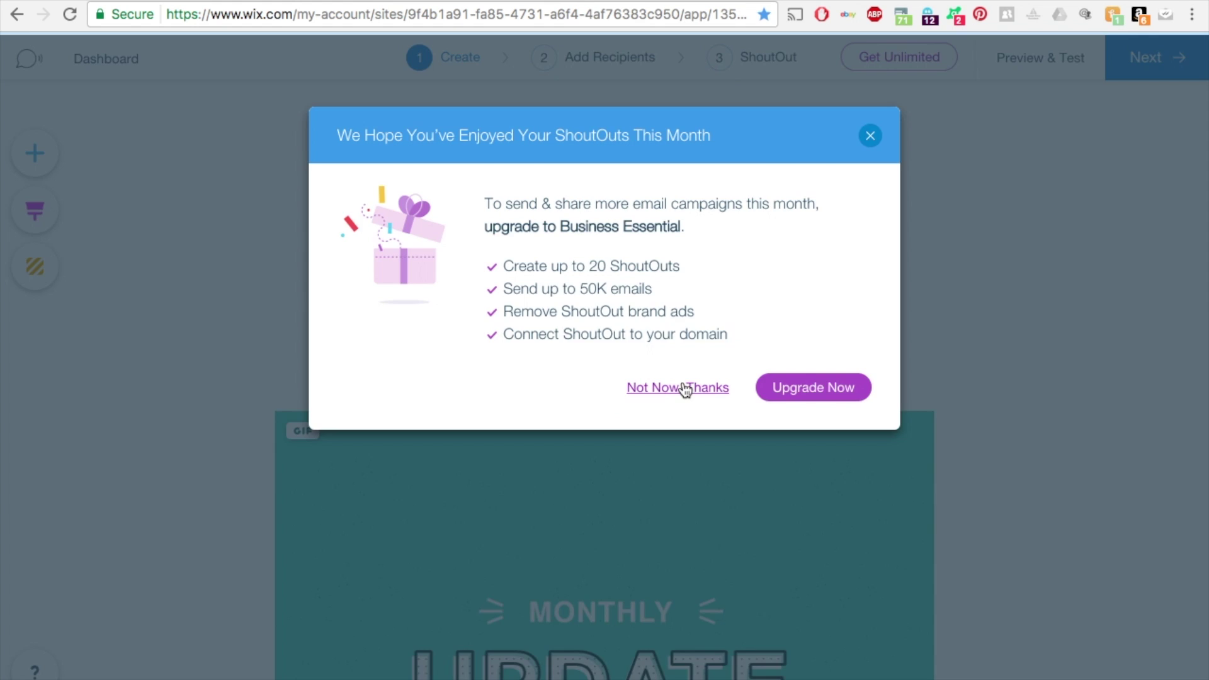
- Dismiss the upgrade popup and delete the UPDATE GIF block from the newsletter
{"action": "left_click", "coordinate": [683, 386]}
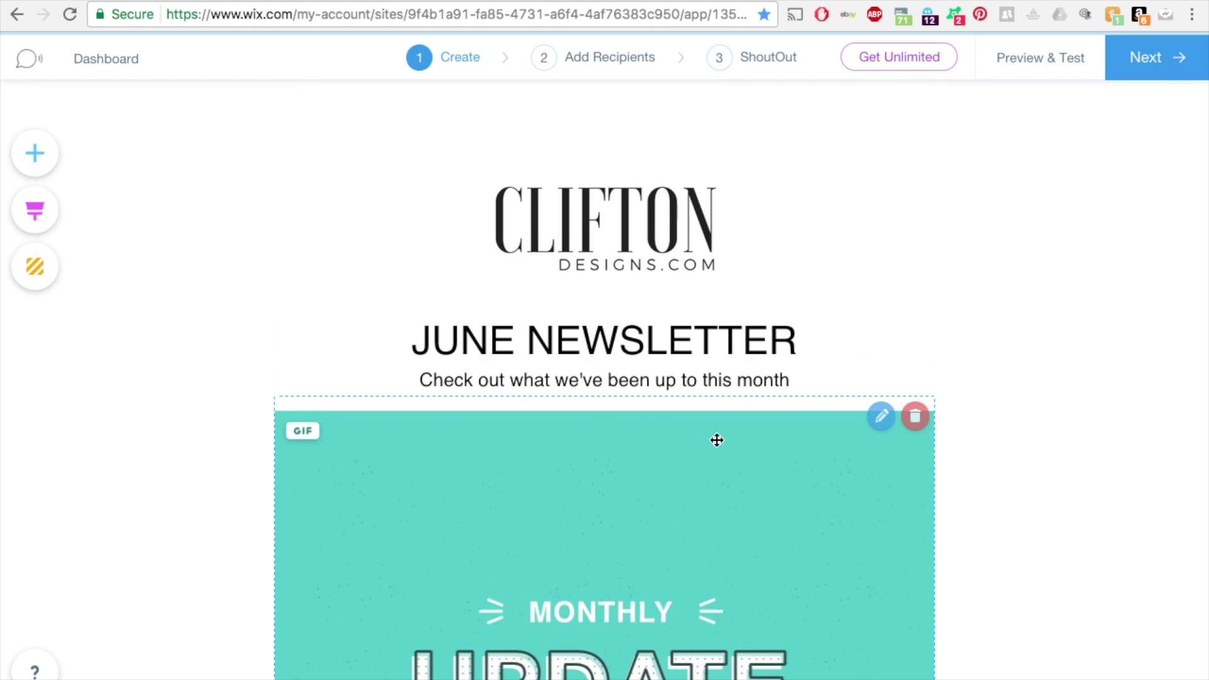
{"action": "scroll", "coordinate": [717, 444], "scroll_direction": "down", "scroll_amount": 5}
{"action": "scroll", "coordinate": [716, 451], "scroll_direction": "up", "scroll_amount": 5}
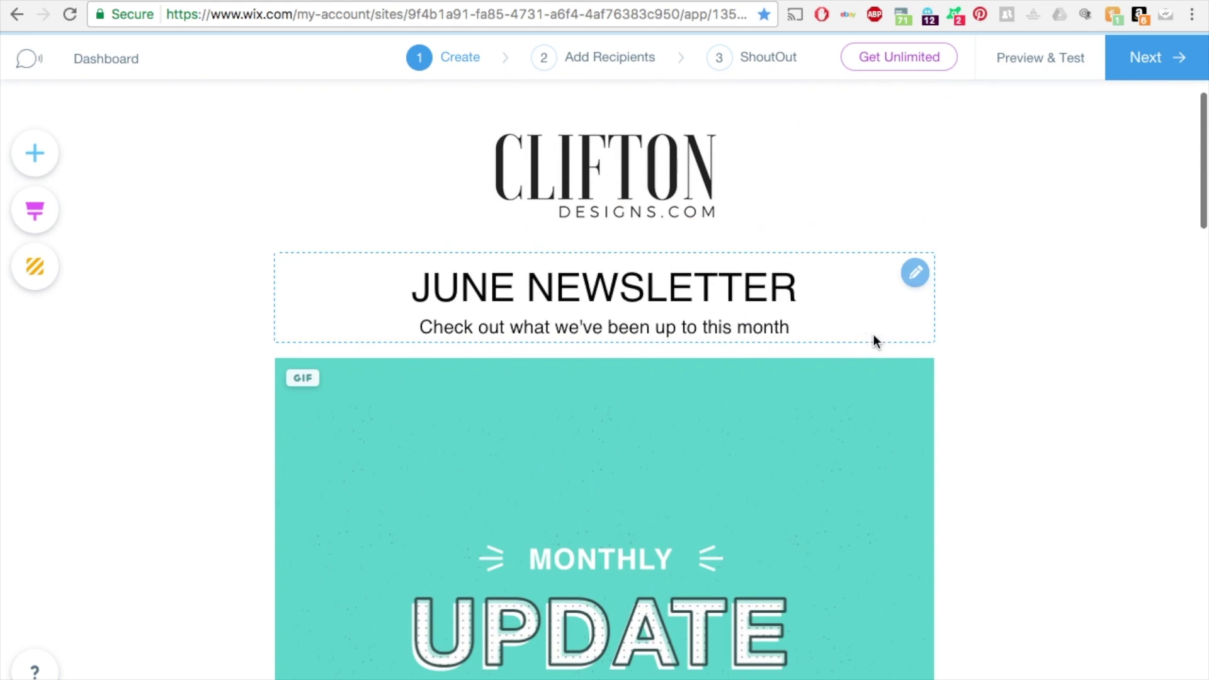
{"action": "left_click", "coordinate": [917, 362]}
{"action": "left_click", "coordinate": [890, 362]}
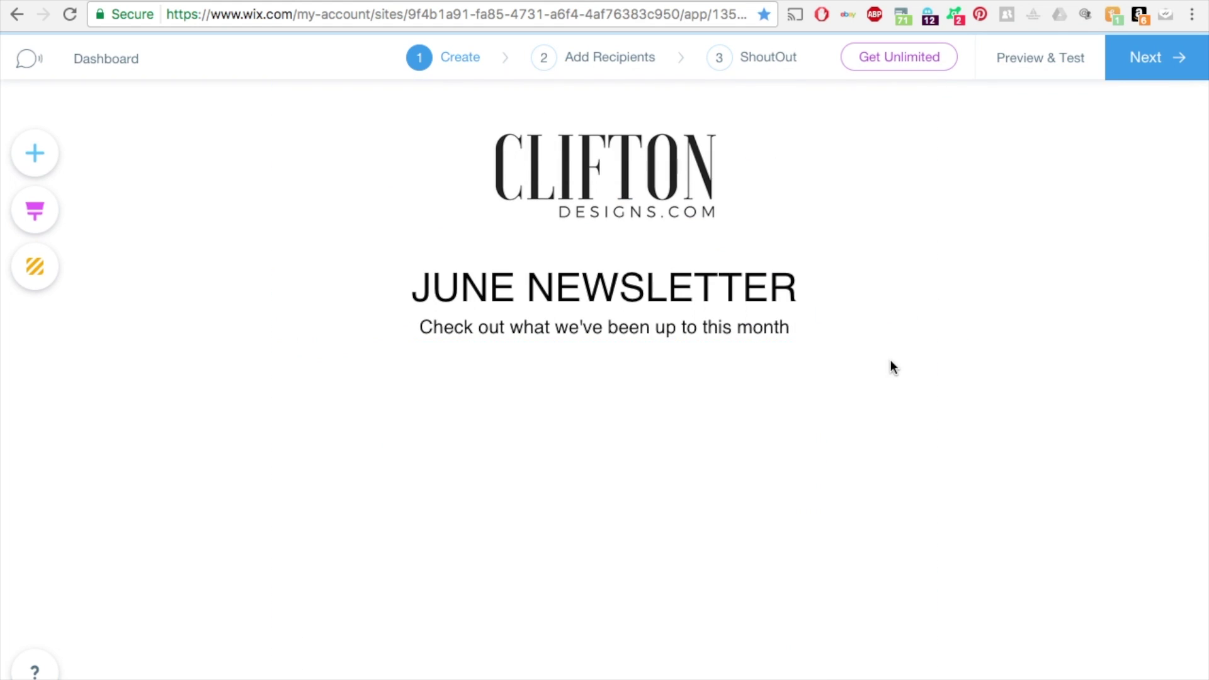
- Delete the Get Our Latest Updates subscribe block and start removing the dotted divider
{"action": "left_click", "coordinate": [918, 377]}
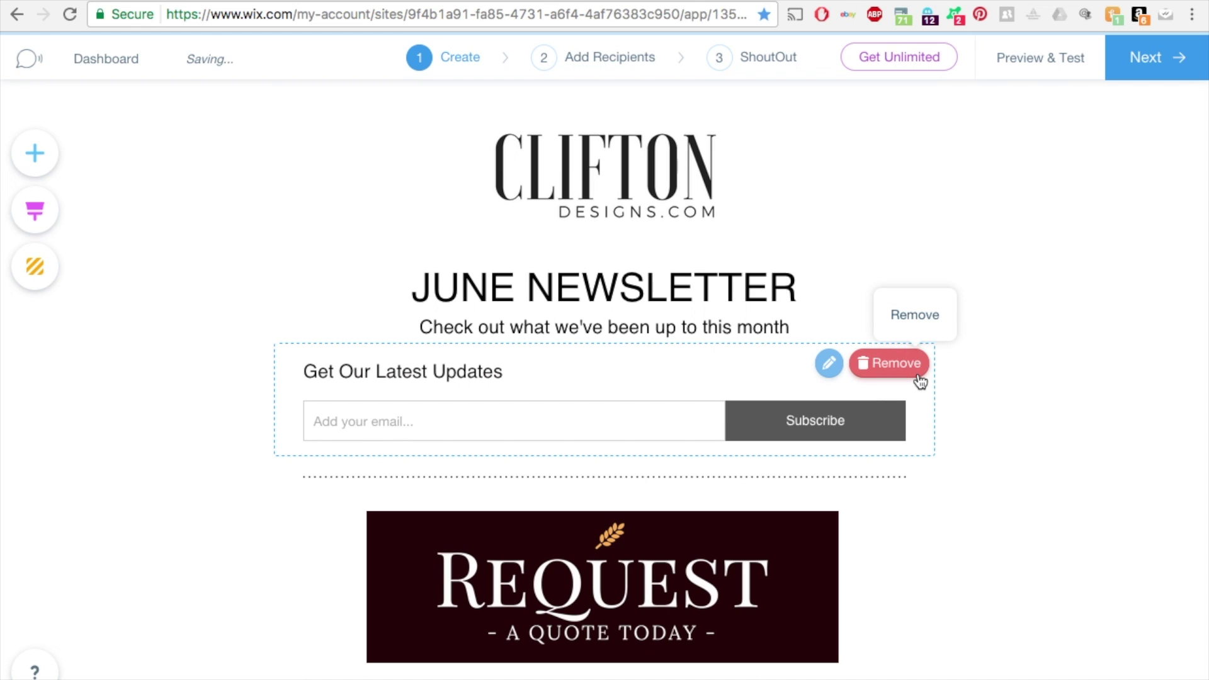
{"action": "left_click", "coordinate": [918, 374]}
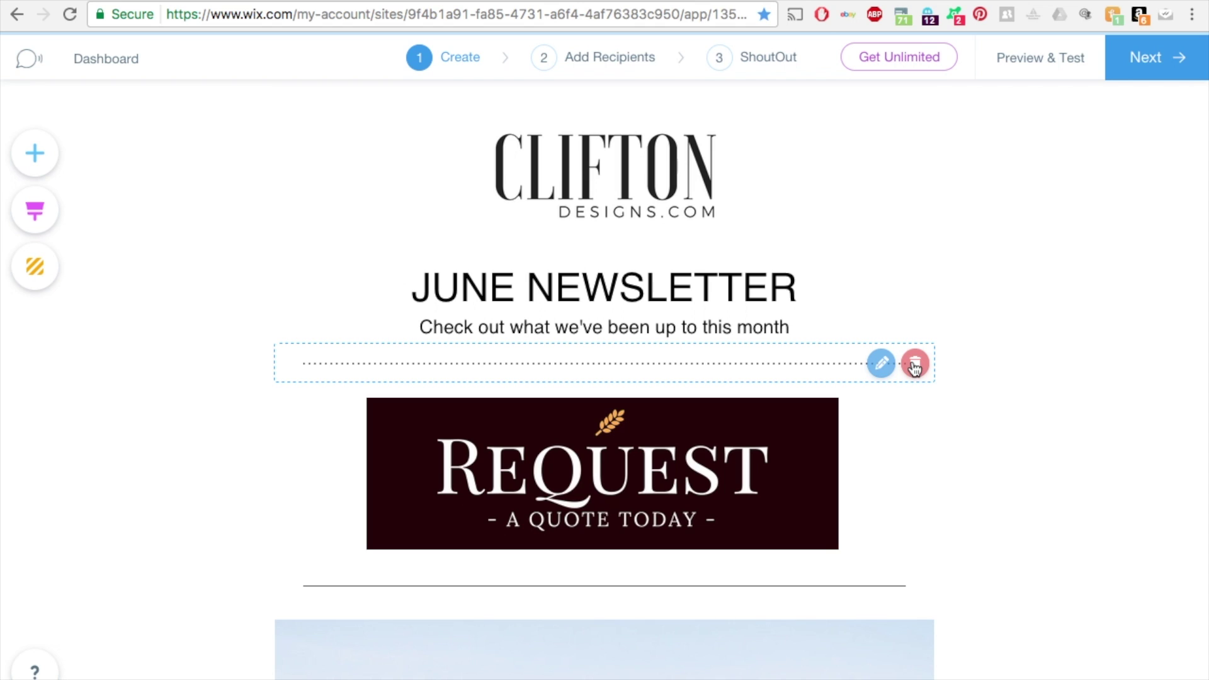
{"action": "left_click", "coordinate": [915, 367]}
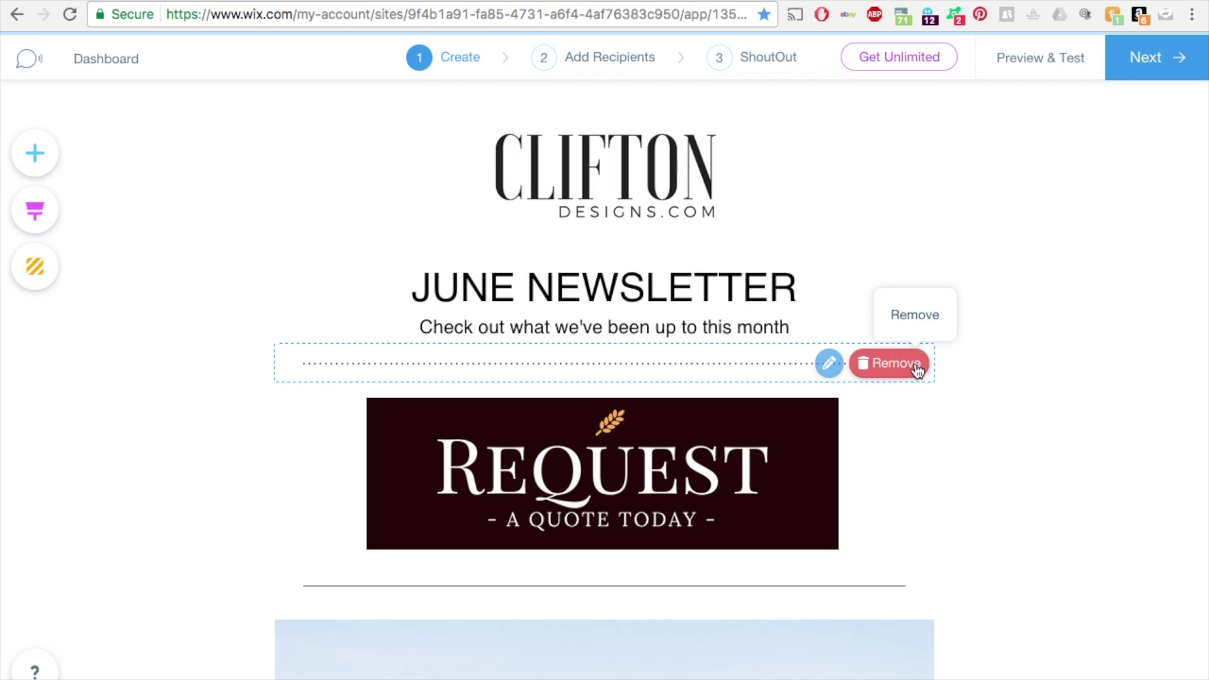